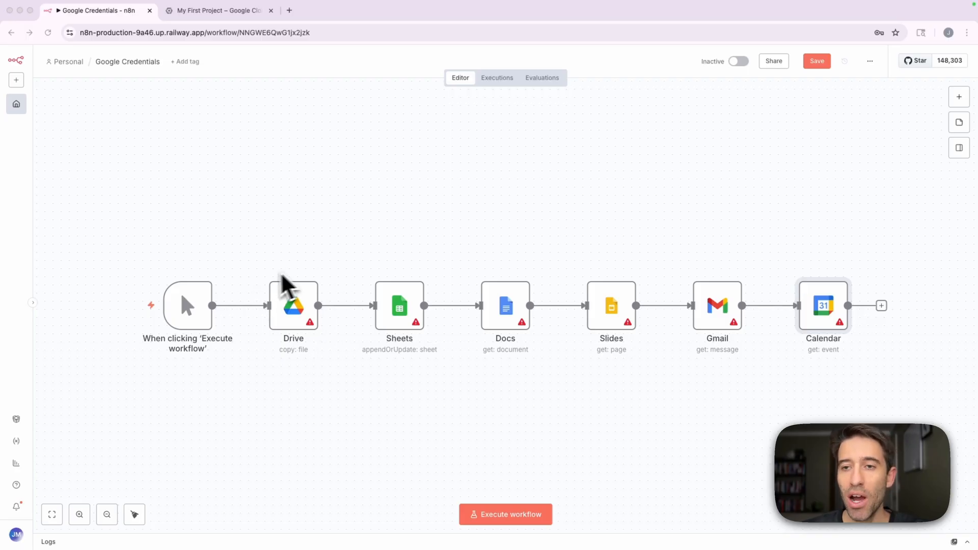
Switch to the Google Cloud browser page and load console.cloud.google.com.
left_click(219, 11)
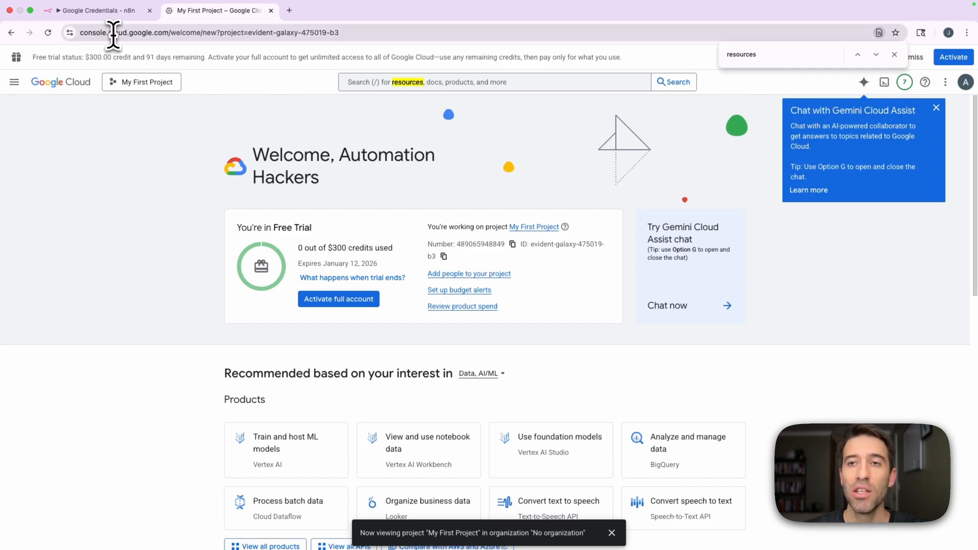
left_click(145, 33)
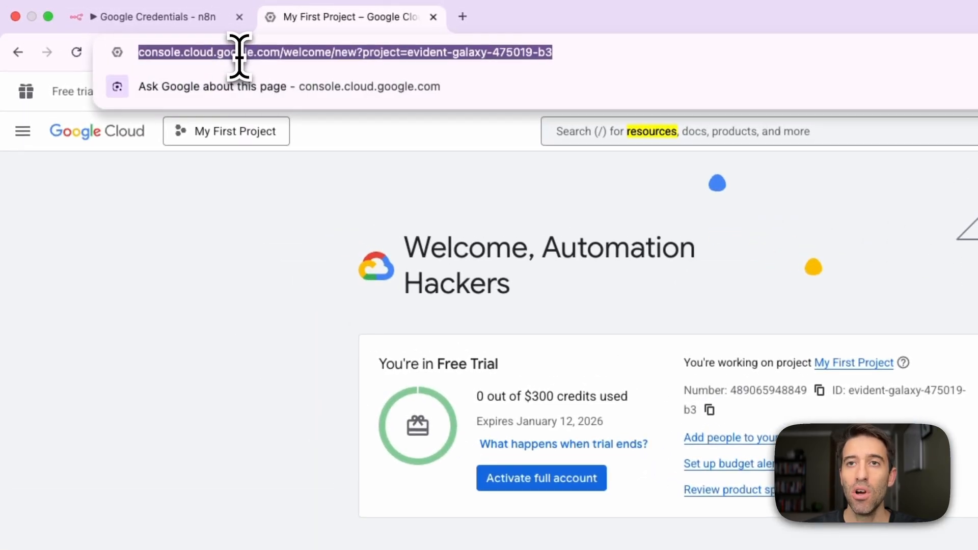
type("console.l")
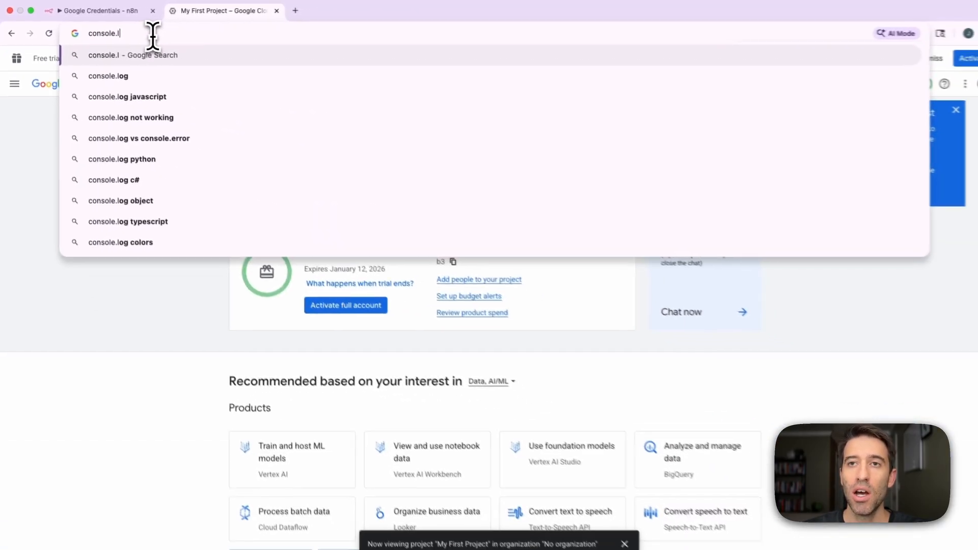
key("BackSpace")
type("cloud.google.com")
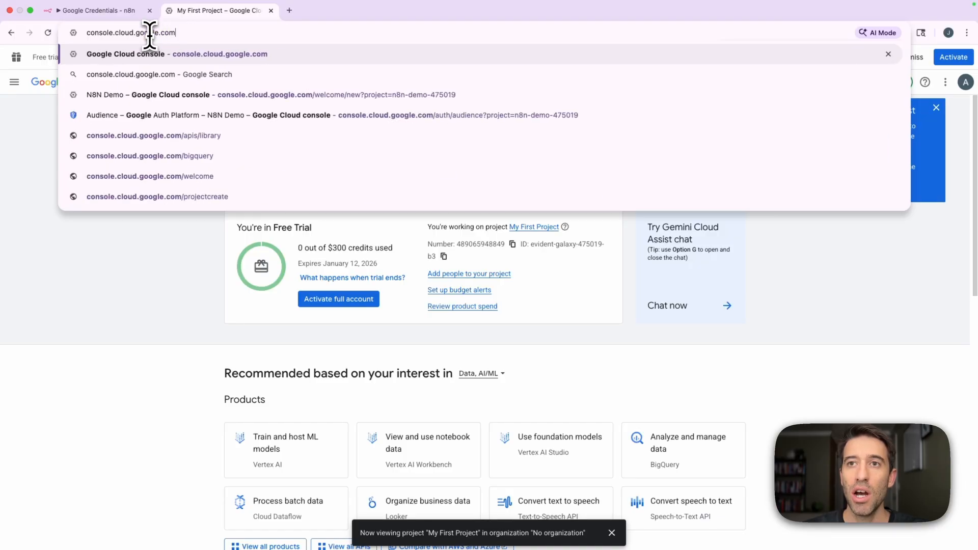
key("Return")
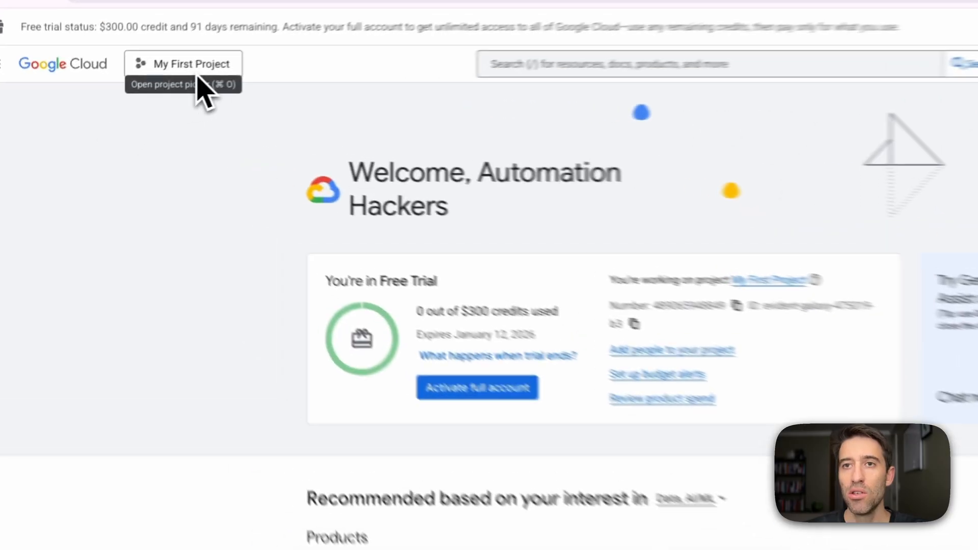
Create a new Google Cloud project named N8N YouTube Demo.
left_click(140, 85)
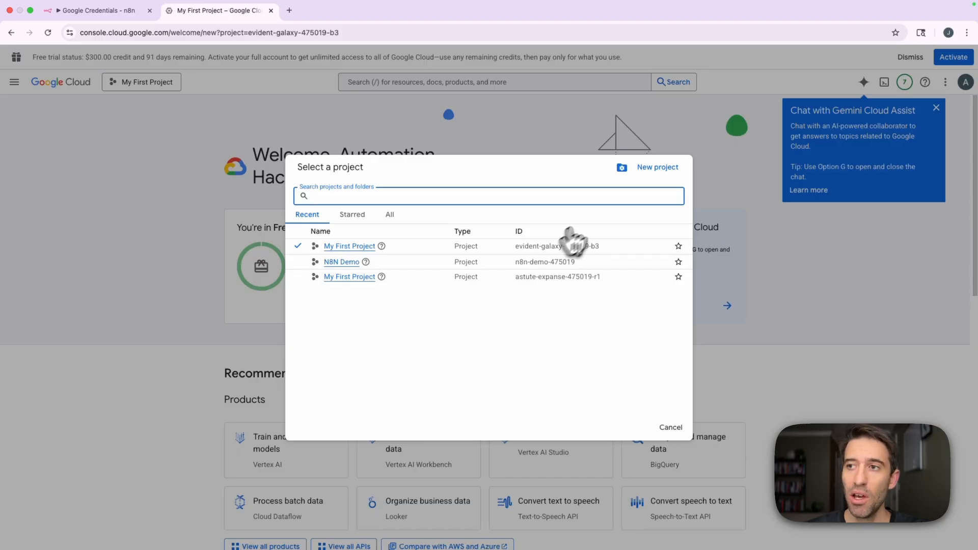
left_click(662, 168)
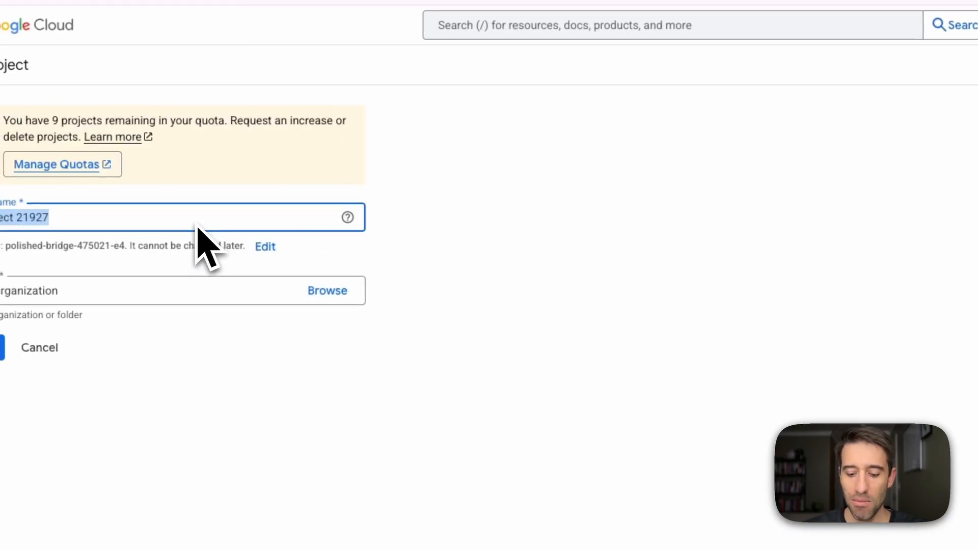
key("BackSpace")
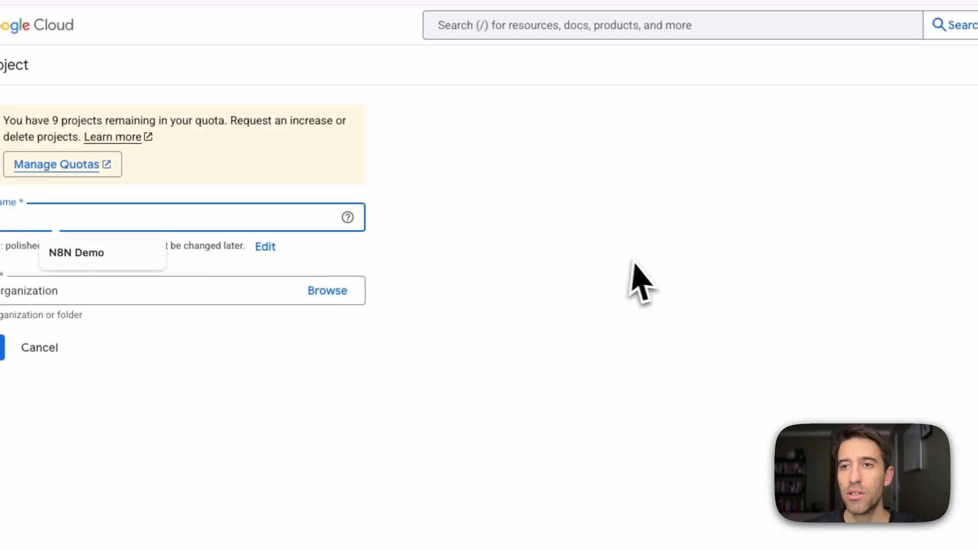
left_click(637, 263)
left_click(8, 217)
type("n8n")
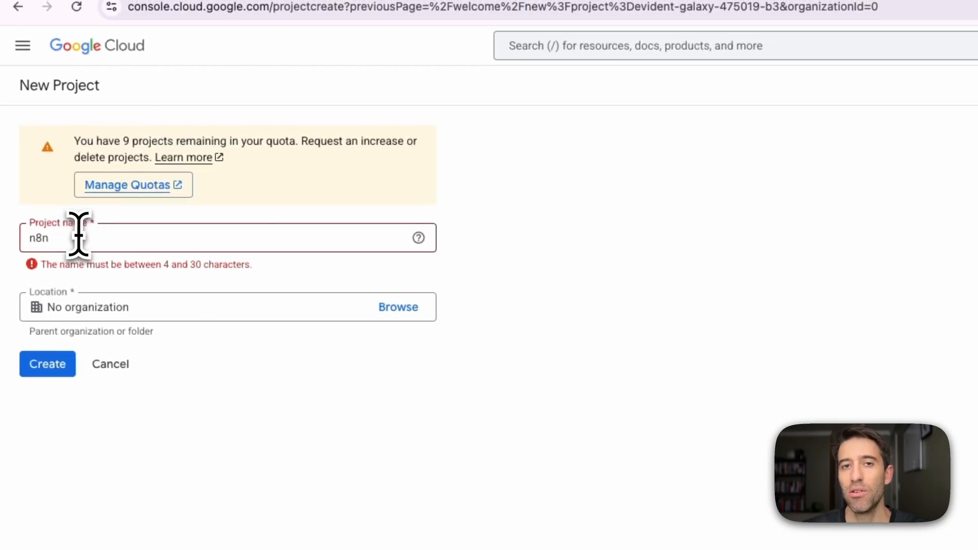
left_click(79, 238)
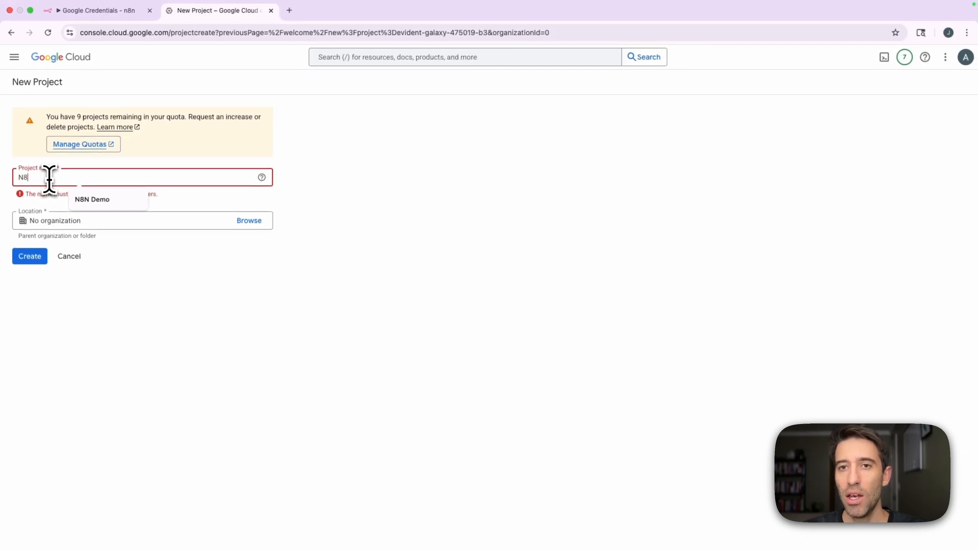
type("N YouTube Dem")
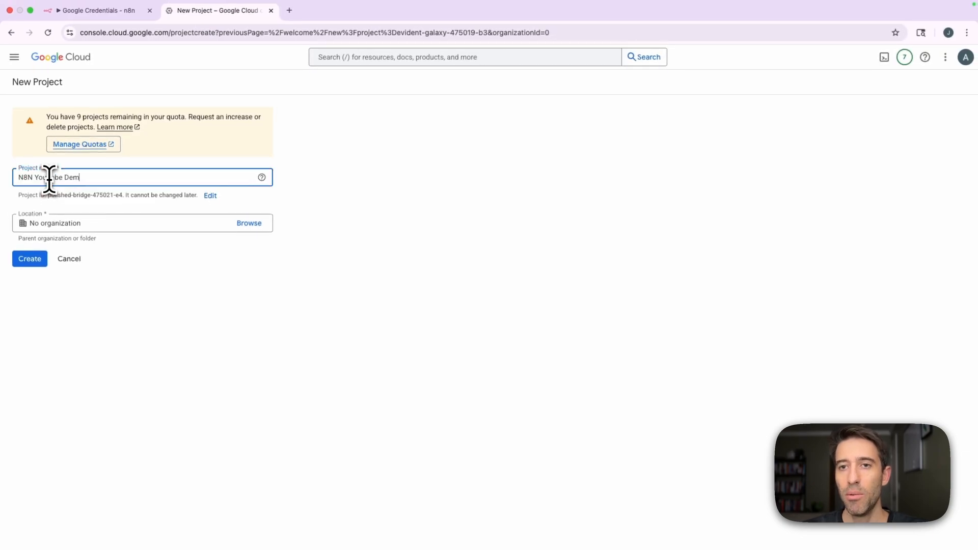
type("o")
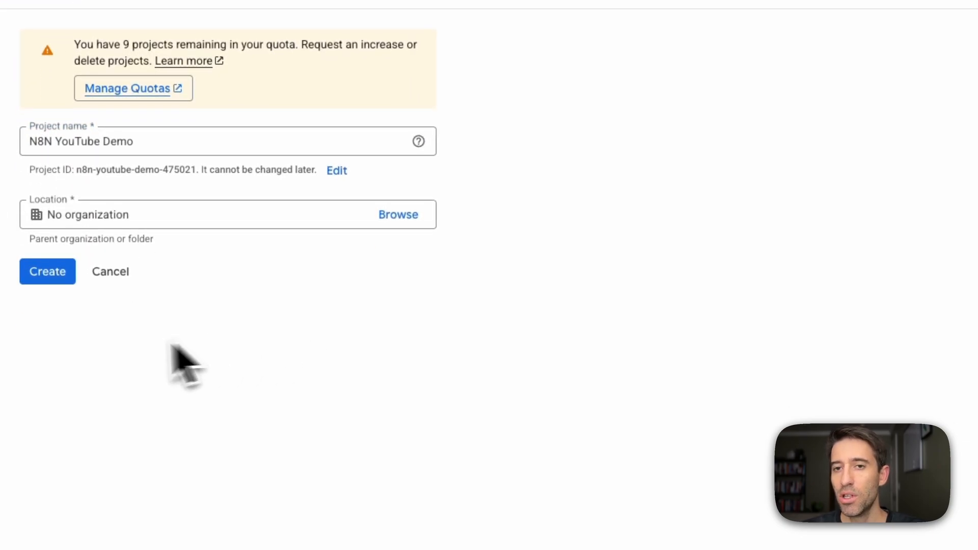
left_click(51, 272)
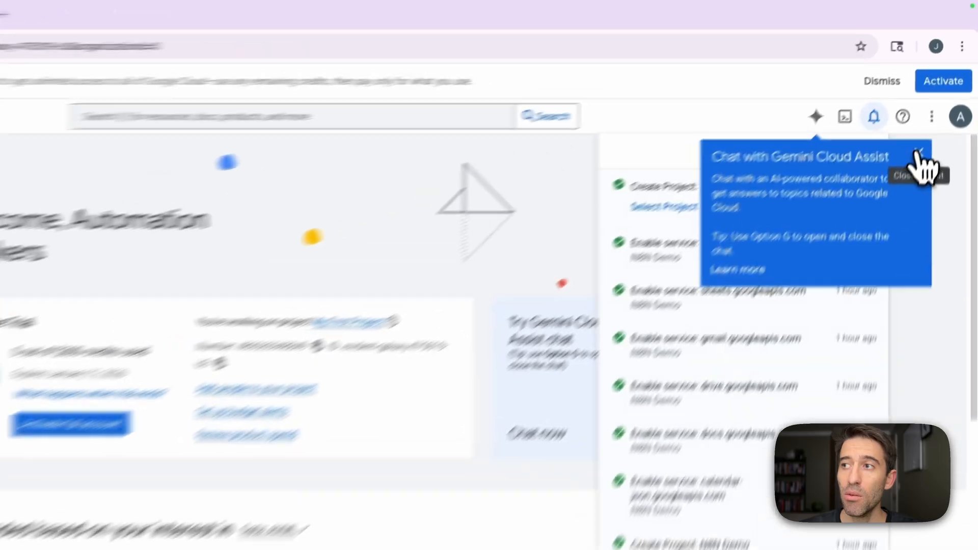
Dismiss the Gemini Cloud Assist tip and the notifications, and switch the active project to N8N YouTube Demo.
left_click(918, 153)
left_click(914, 188)
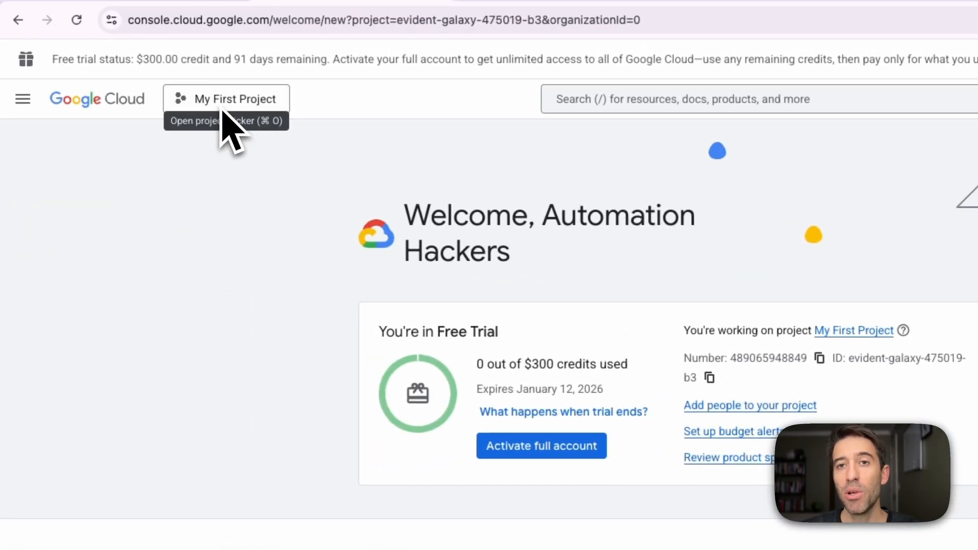
left_click(237, 105)
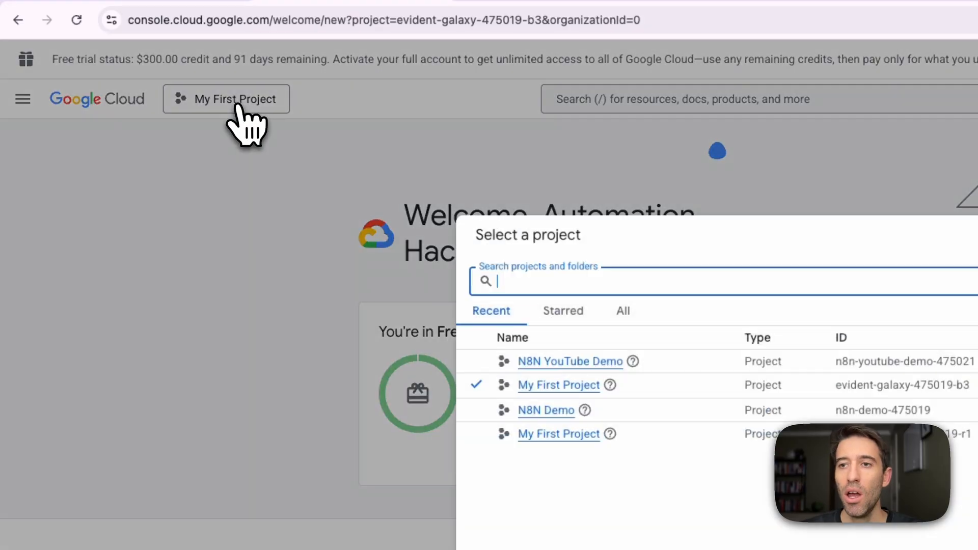
left_click(581, 362)
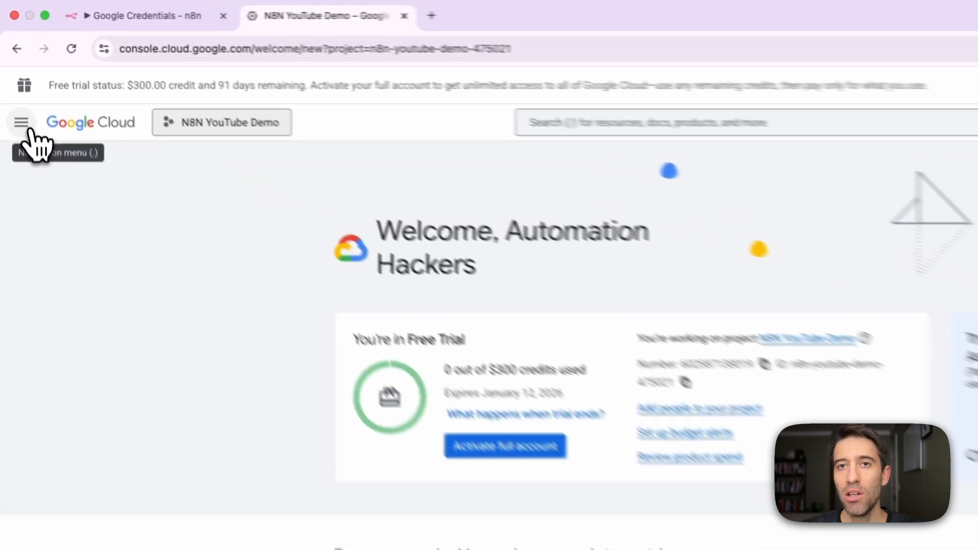
Open the APIs & Services dashboard of the N8N YouTube Demo project.
left_click(21, 85)
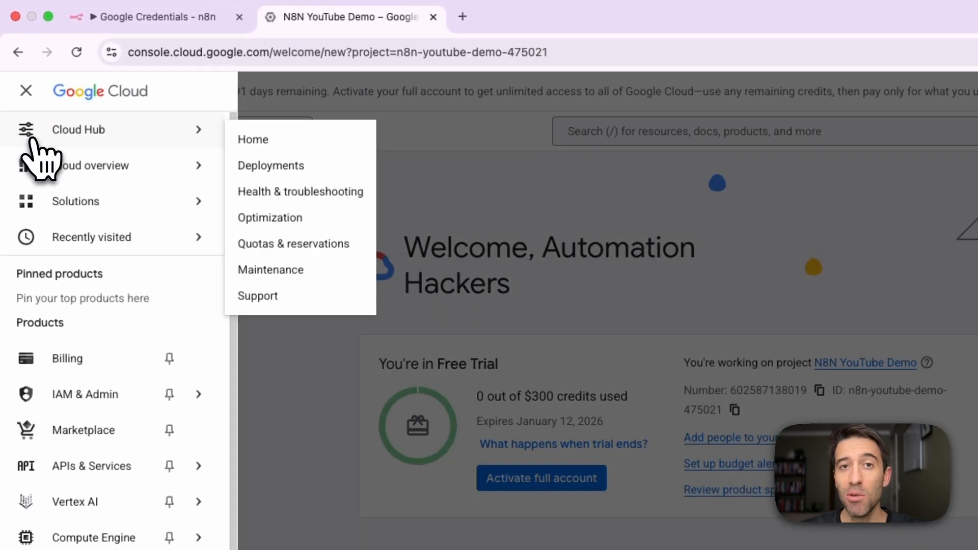
mouse_move(91, 236)
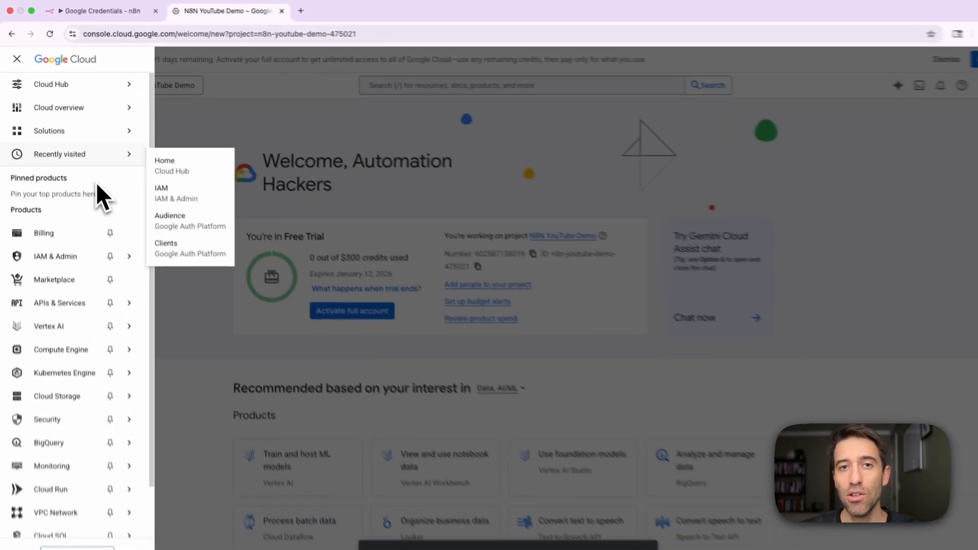
mouse_move(76, 294)
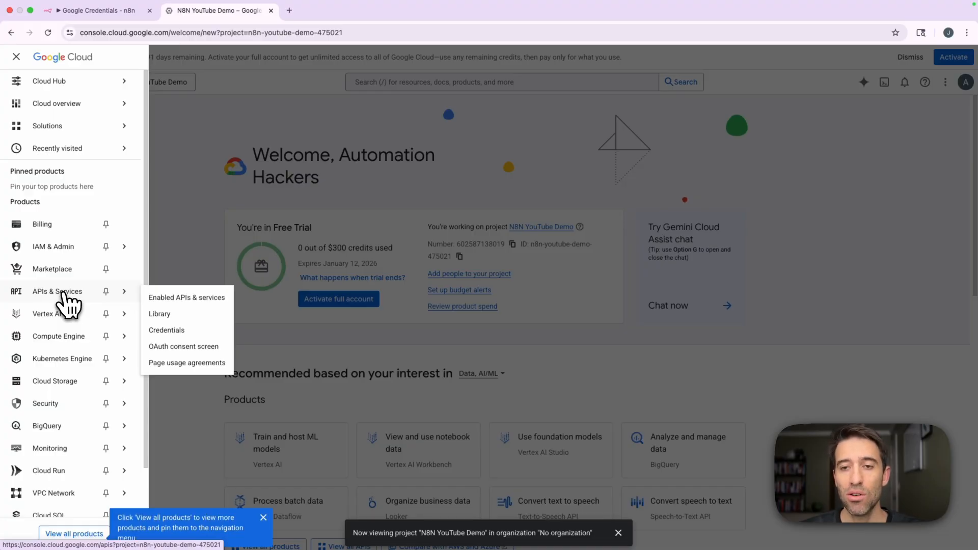
left_click(62, 293)
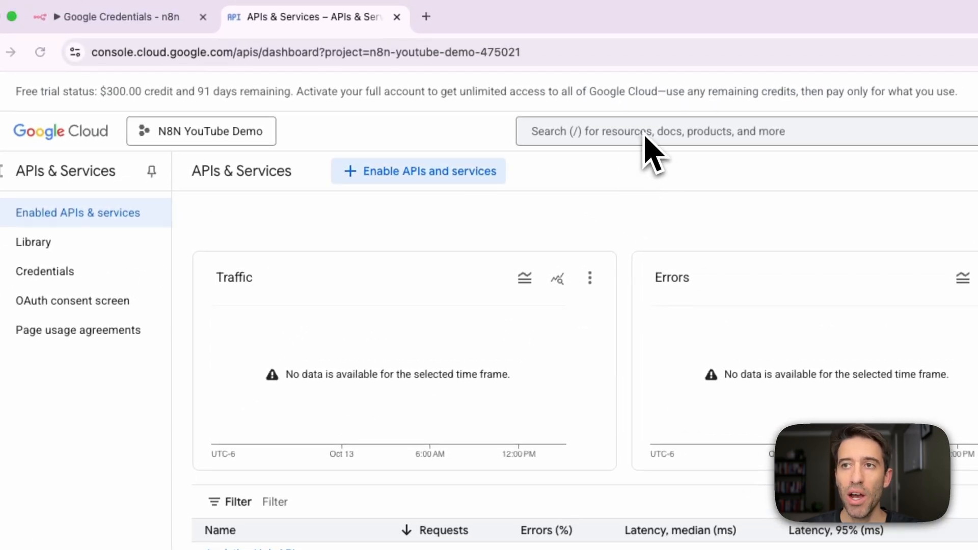
Check which Google services the n8n workflow uses, and find and enable the Google Calendar API in Google Cloud.
left_click(92, 17)
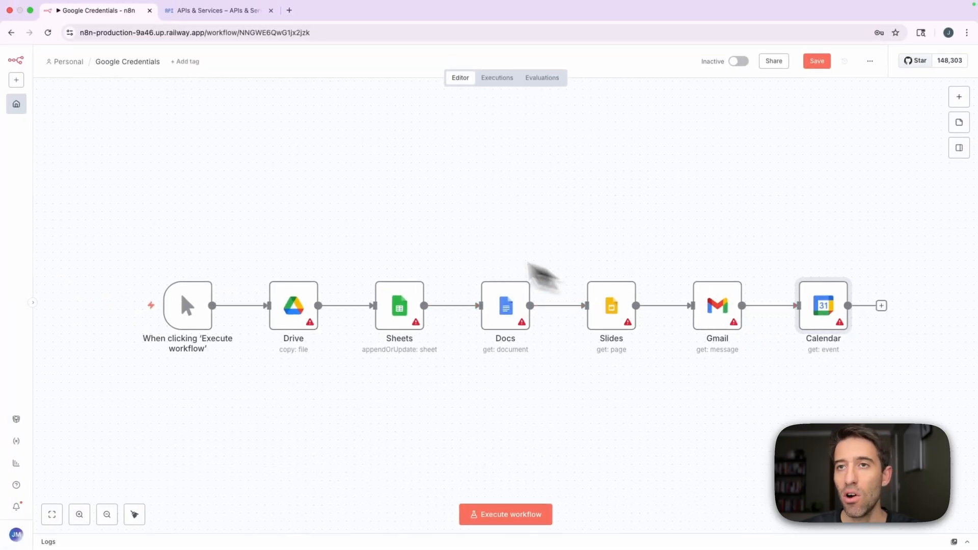
left_click(214, 11)
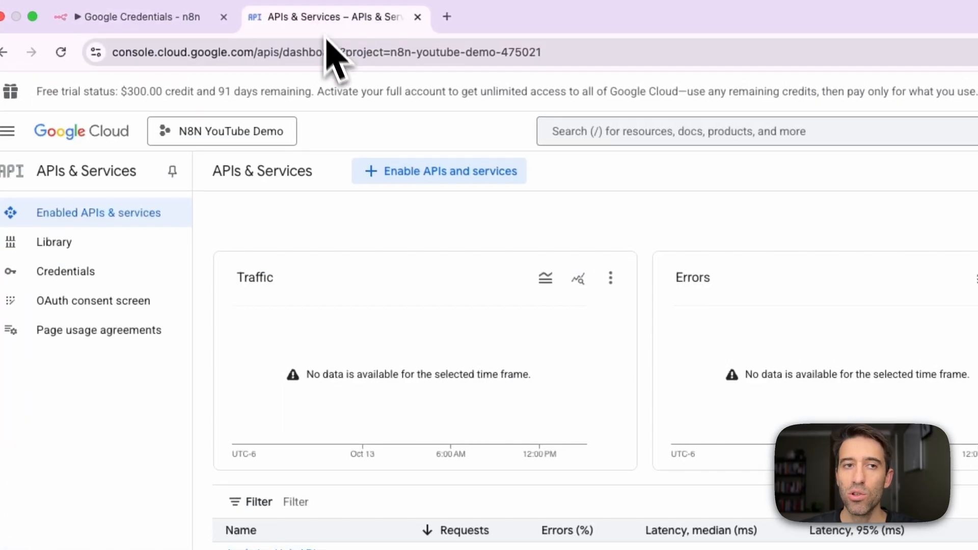
left_click(598, 131)
type("c")
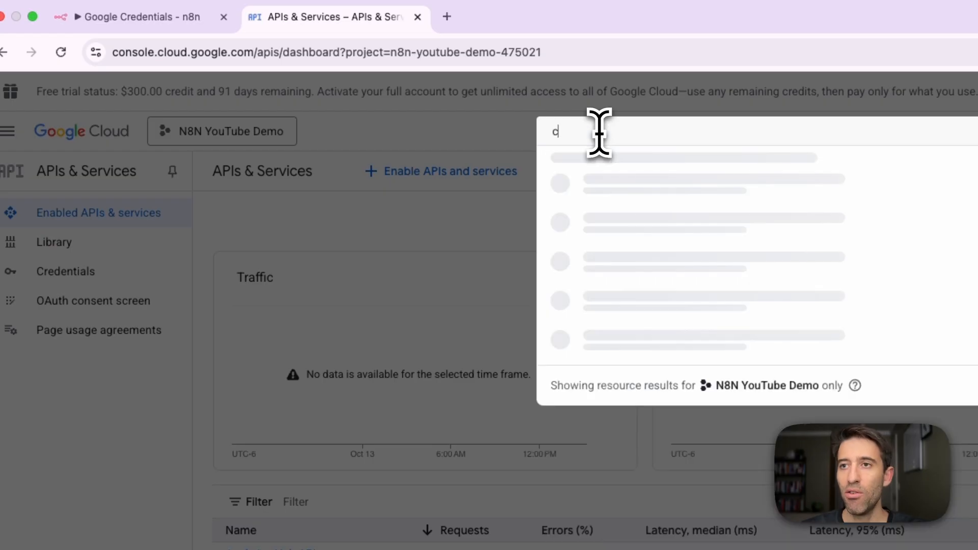
type("alend")
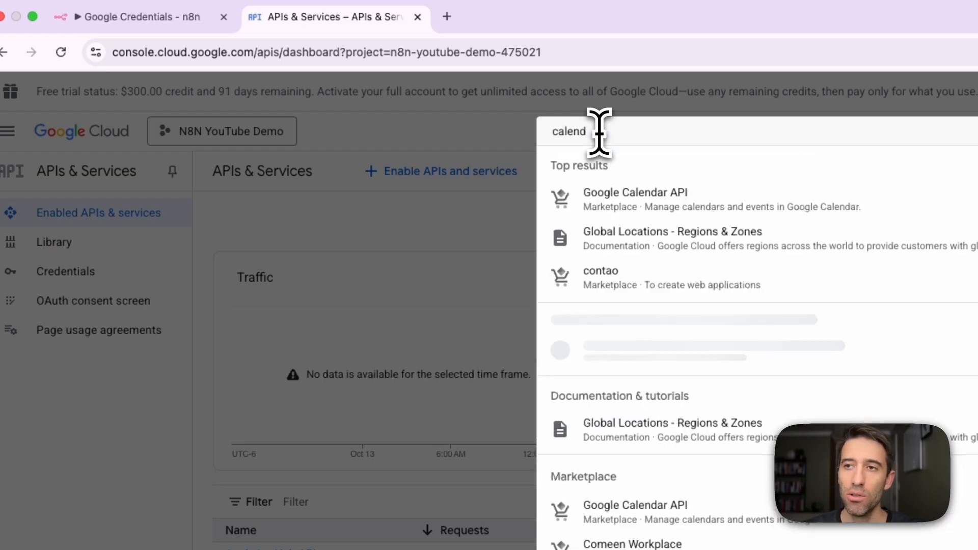
left_click(629, 199)
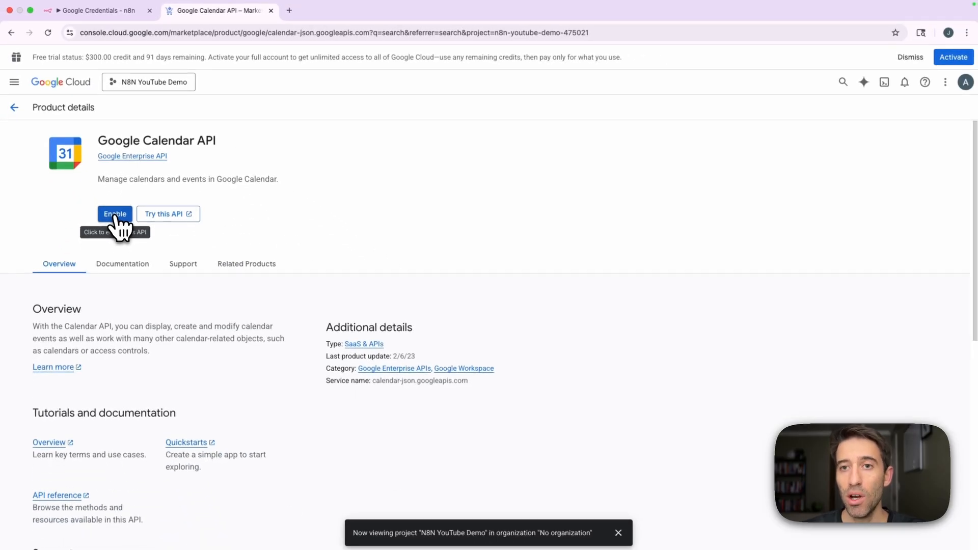
left_click(115, 214)
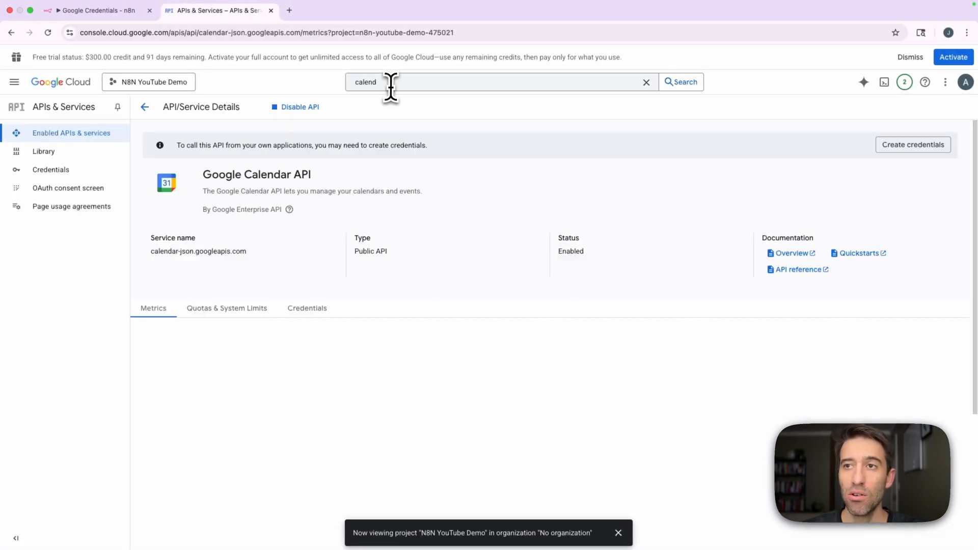
Search the console for docs and enable the Google Docs API for the project.
left_click(390, 82)
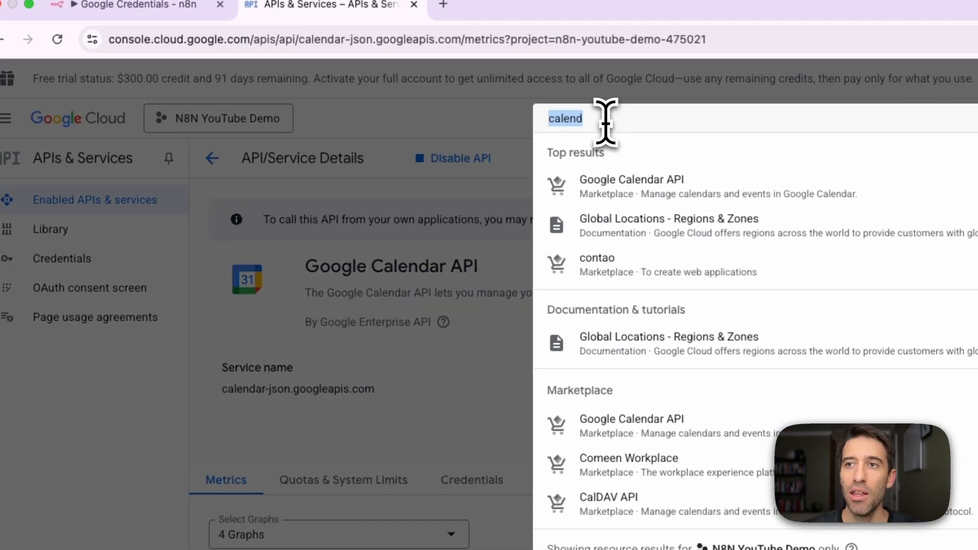
type("docs")
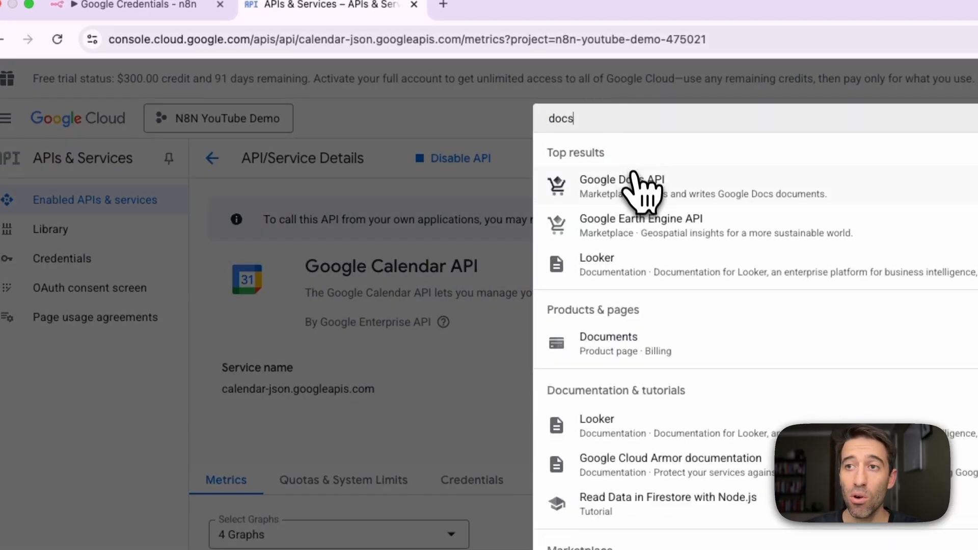
left_click(634, 186)
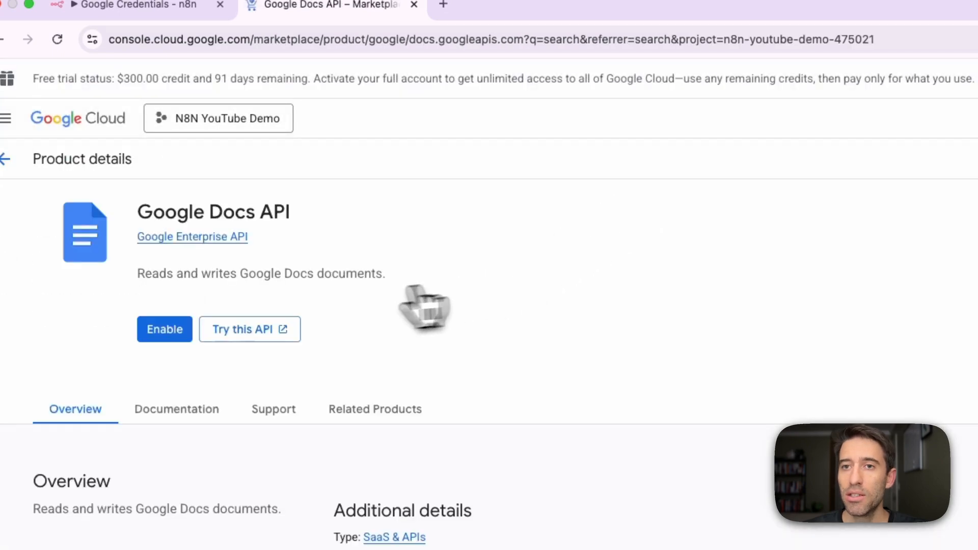
left_click(164, 331)
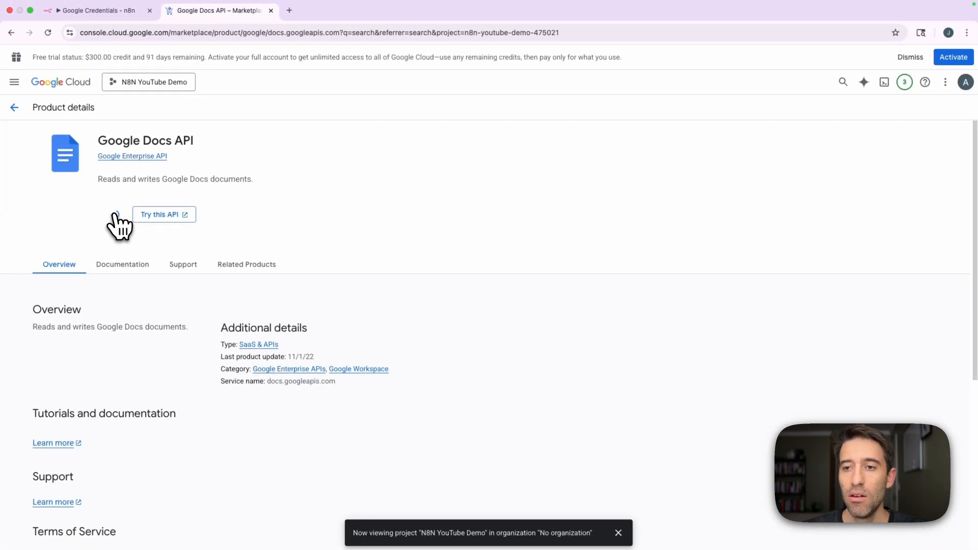
Search the console for drive and enable the Google Drive API for the project.
left_click(384, 82)
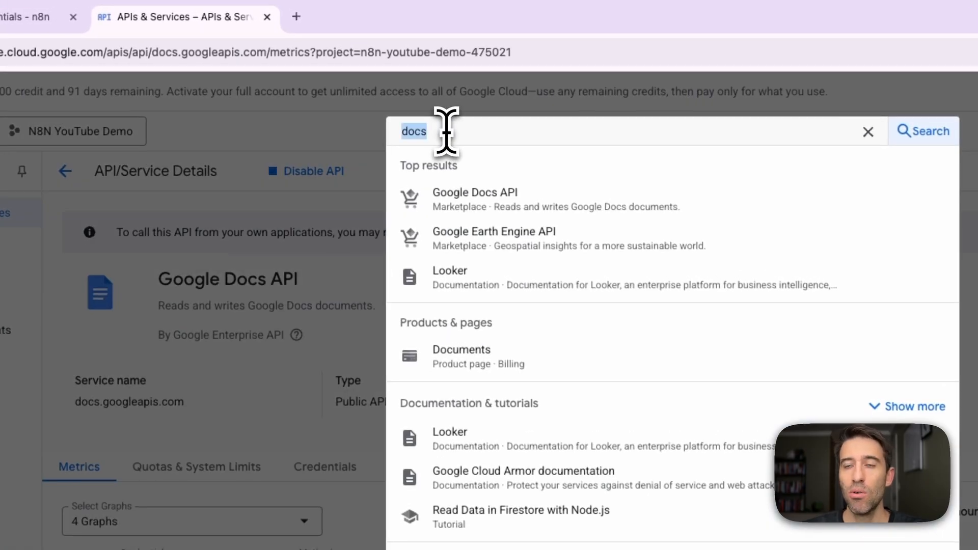
type("drive")
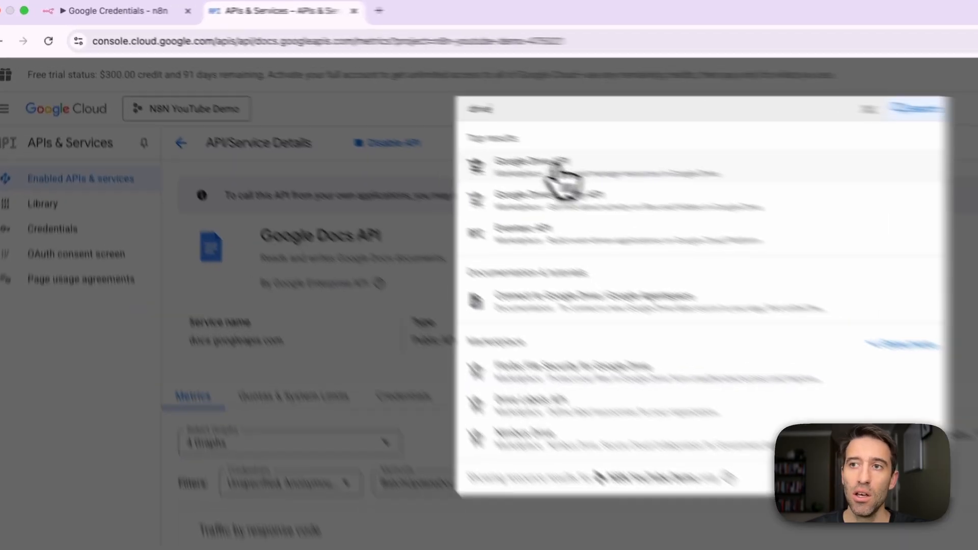
left_click(407, 125)
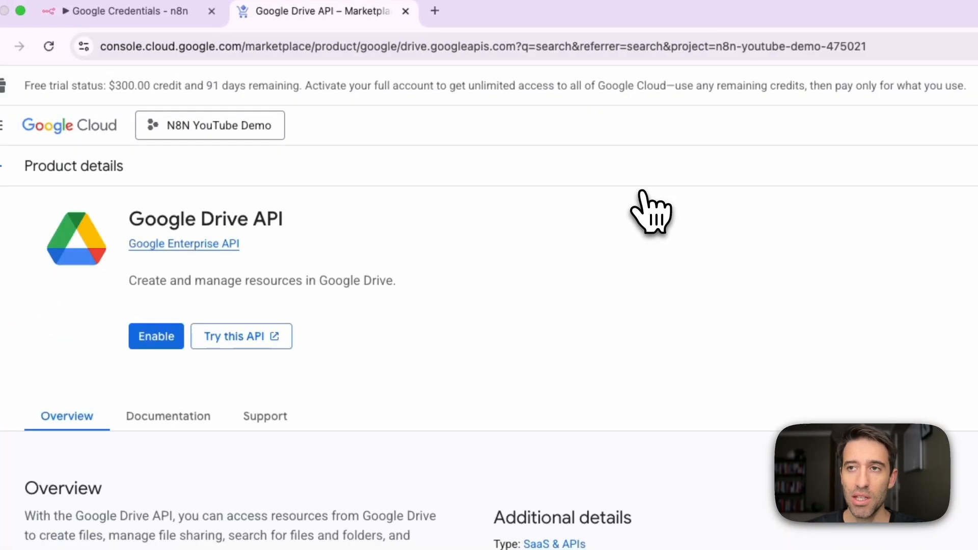
left_click(156, 336)
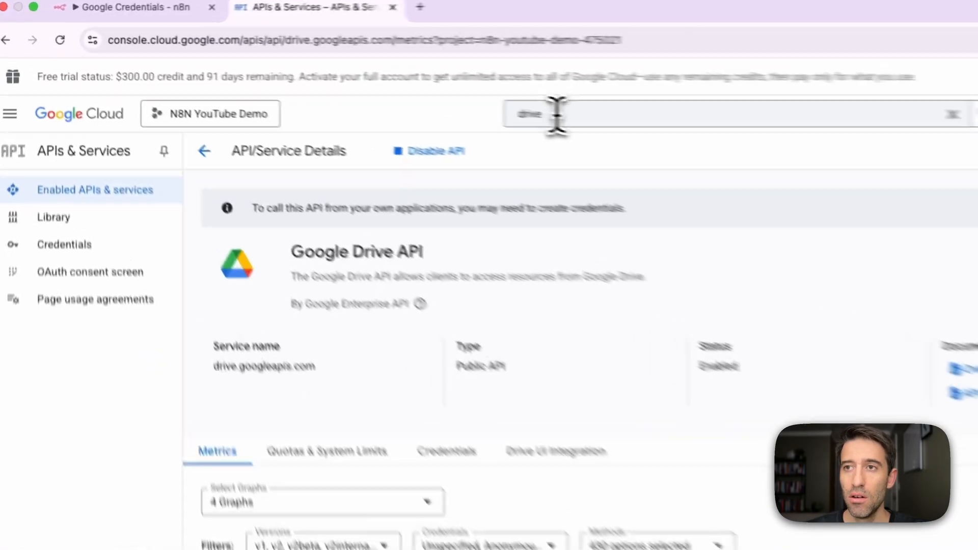
Search the console for gmail and enable the Gmail API for the project.
left_click(383, 82)
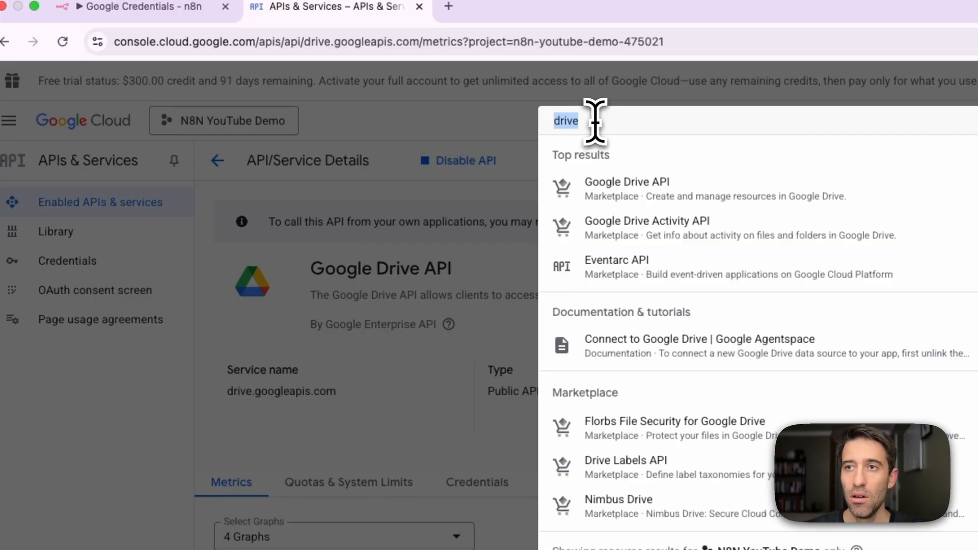
type("gmail")
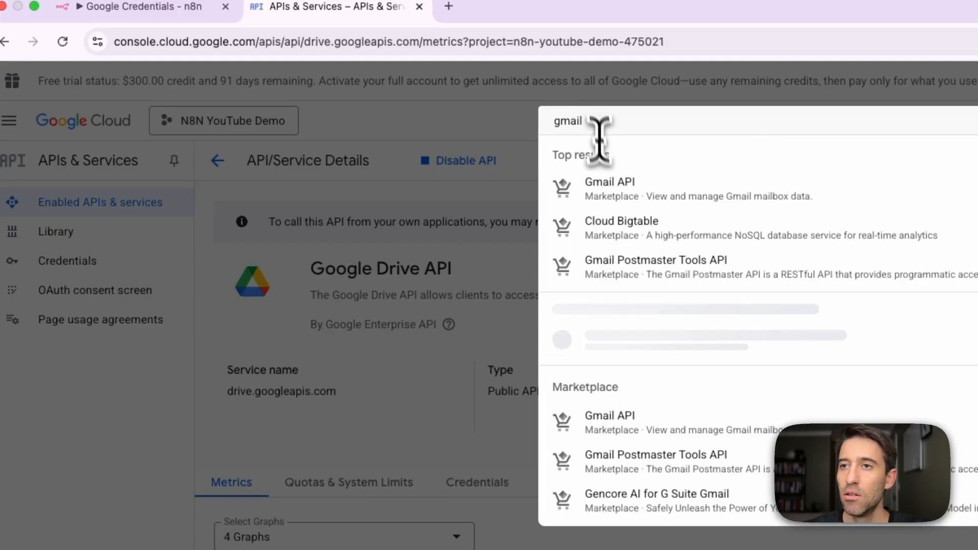
left_click(616, 189)
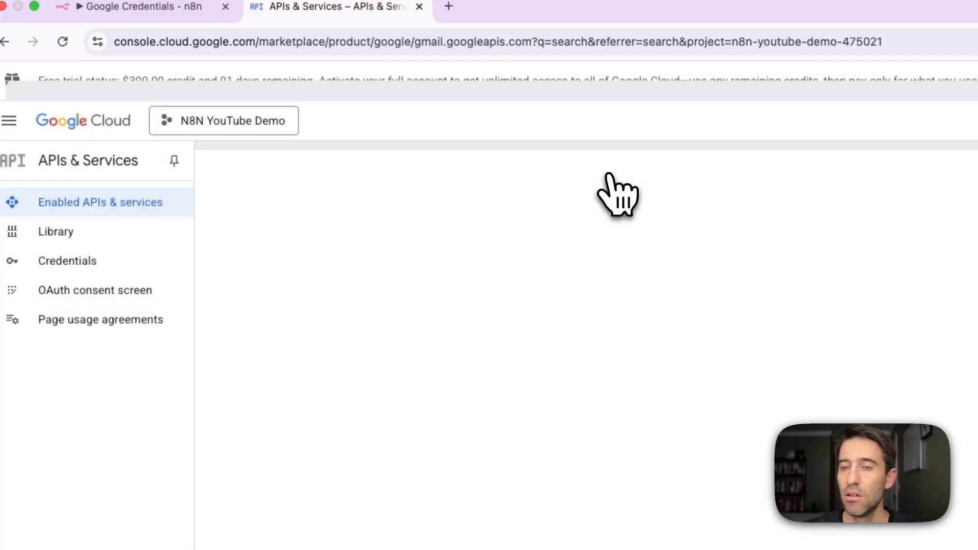
left_click(184, 330)
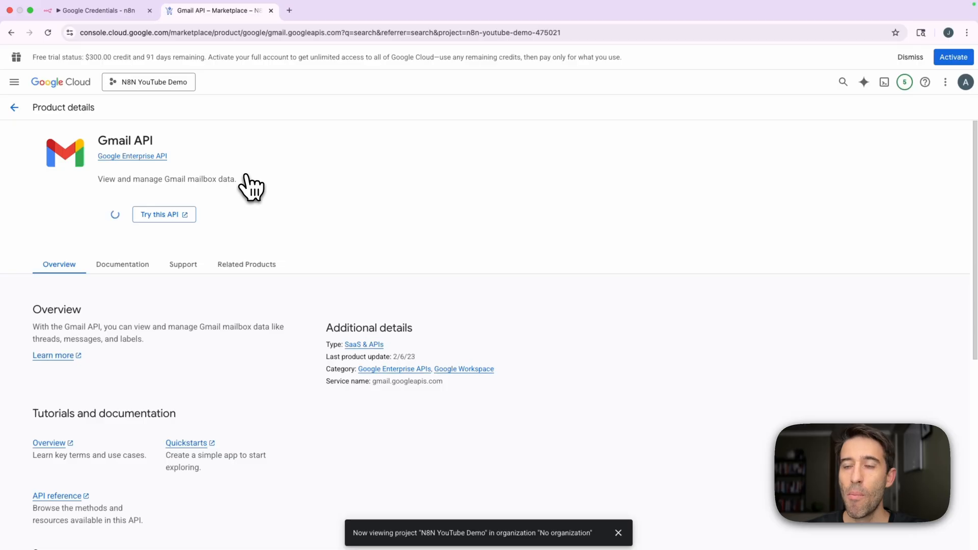
Search the console for sheets and enable the Google Sheets API for the project.
left_click(382, 84)
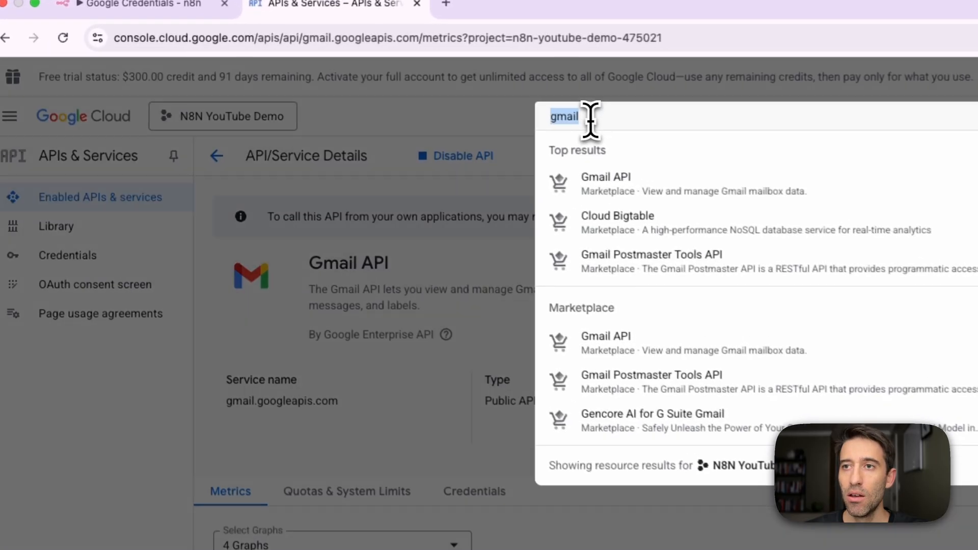
type("sheets")
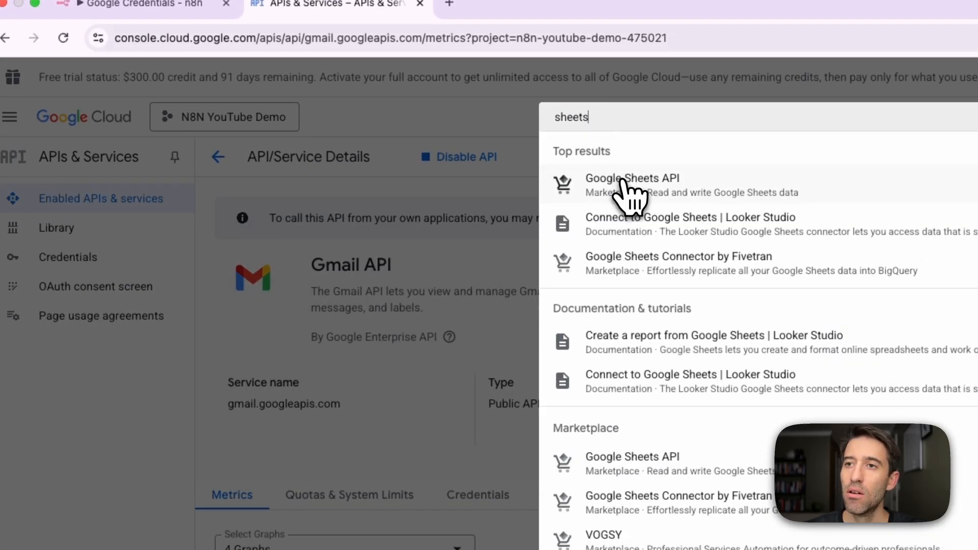
left_click(627, 186)
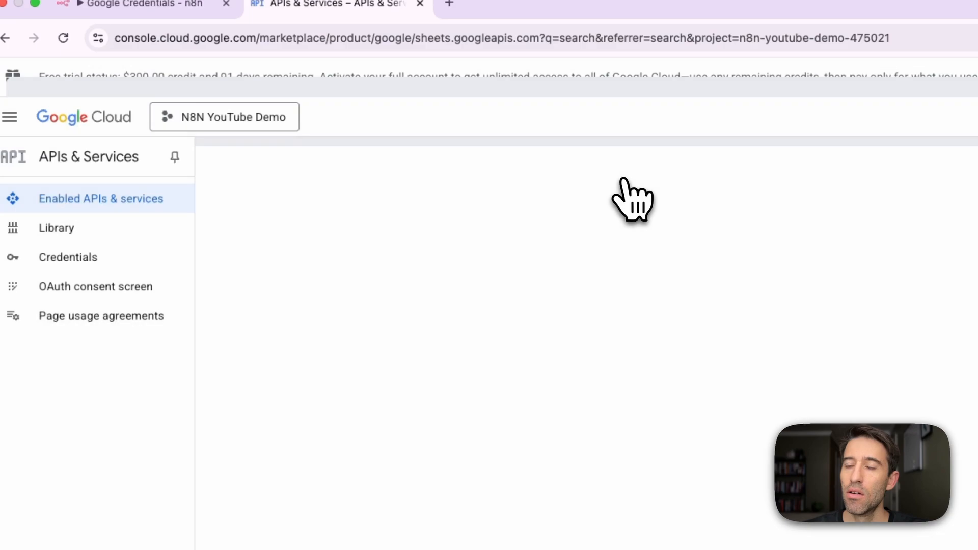
left_click(173, 330)
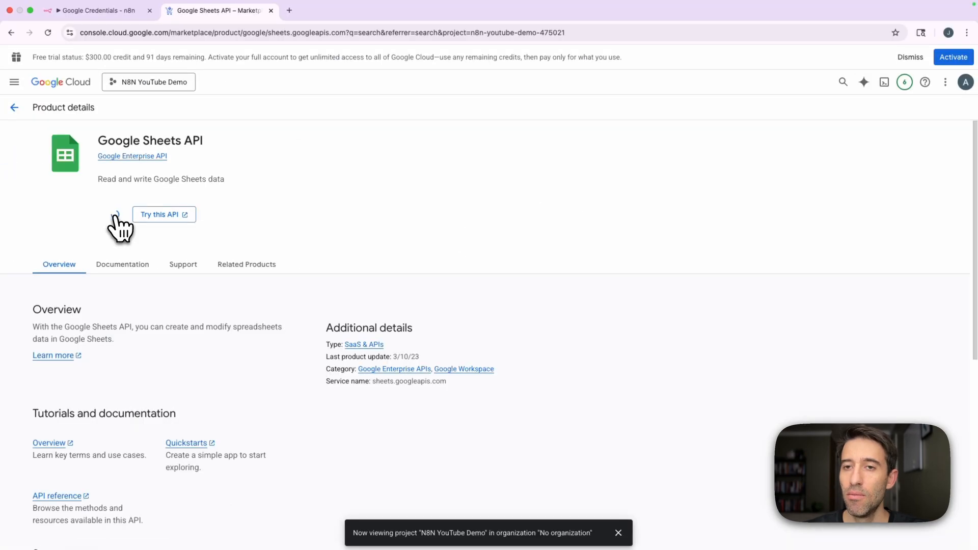
Search the console for slides and enable the Google Slides API for the project.
double_click(391, 84)
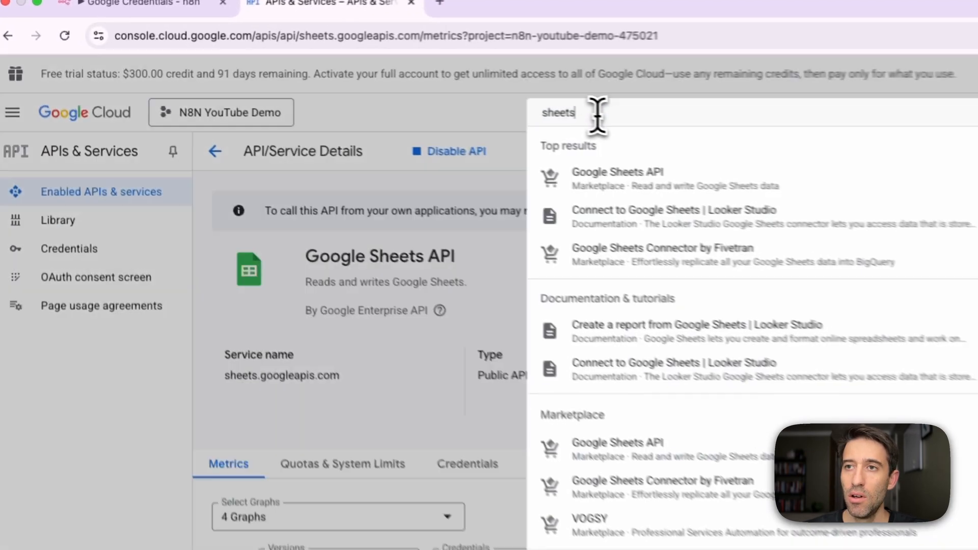
type("slides")
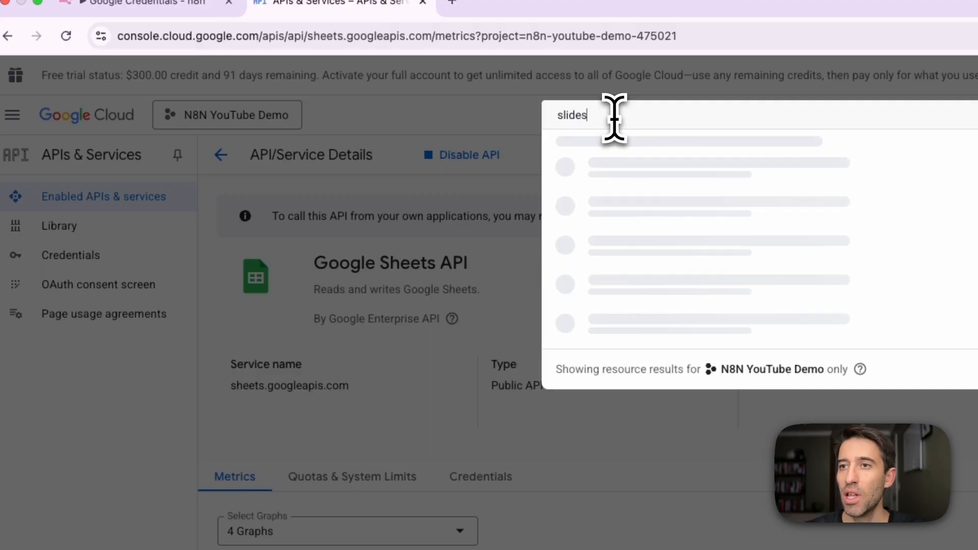
left_click(602, 179)
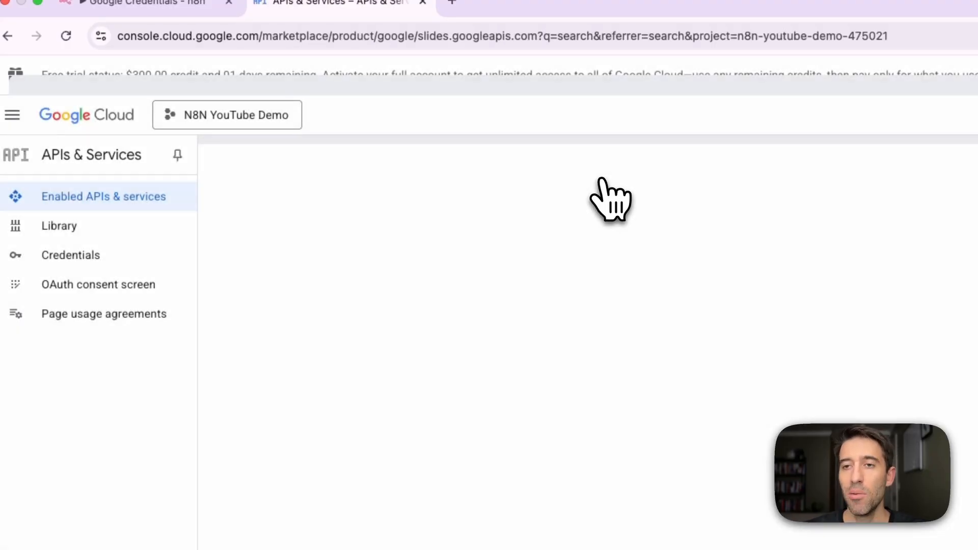
left_click(173, 327)
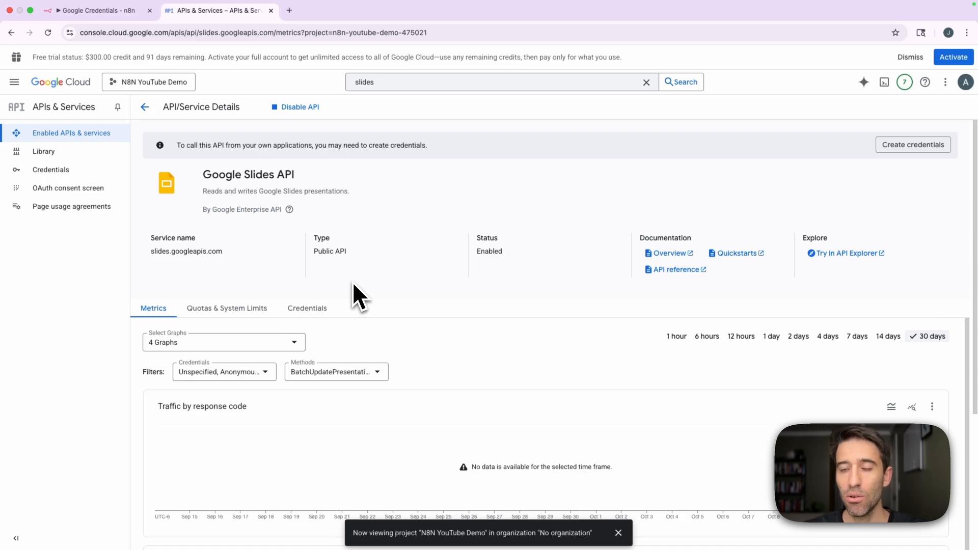
Start configuring the project's OAuth consent screen with the app name N8N YouTube Demo and the account's user support email.
left_click(59, 190)
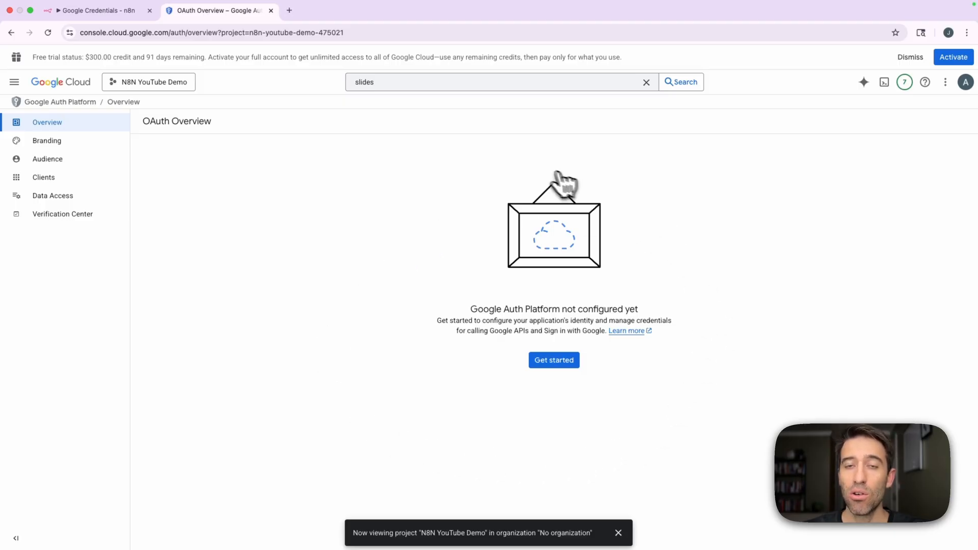
left_click(583, 374)
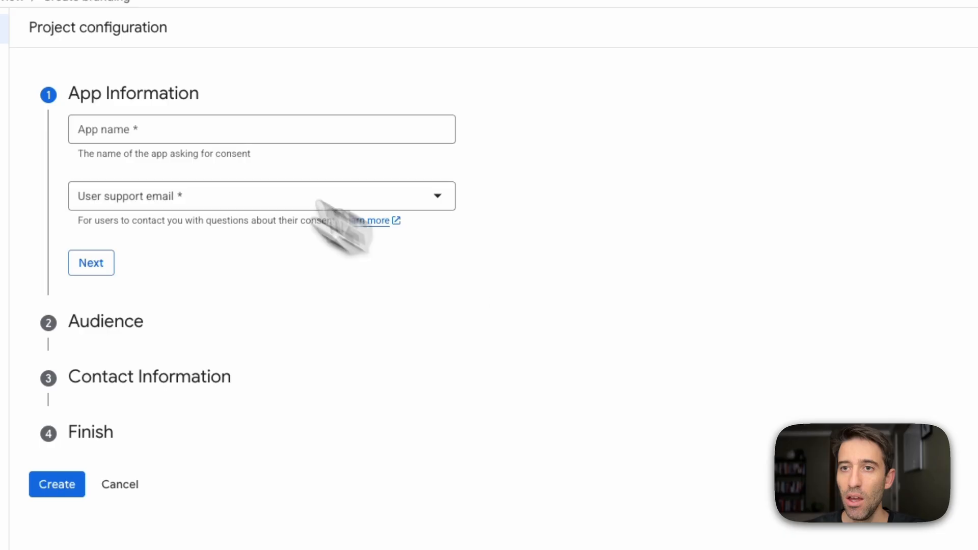
left_click(238, 175)
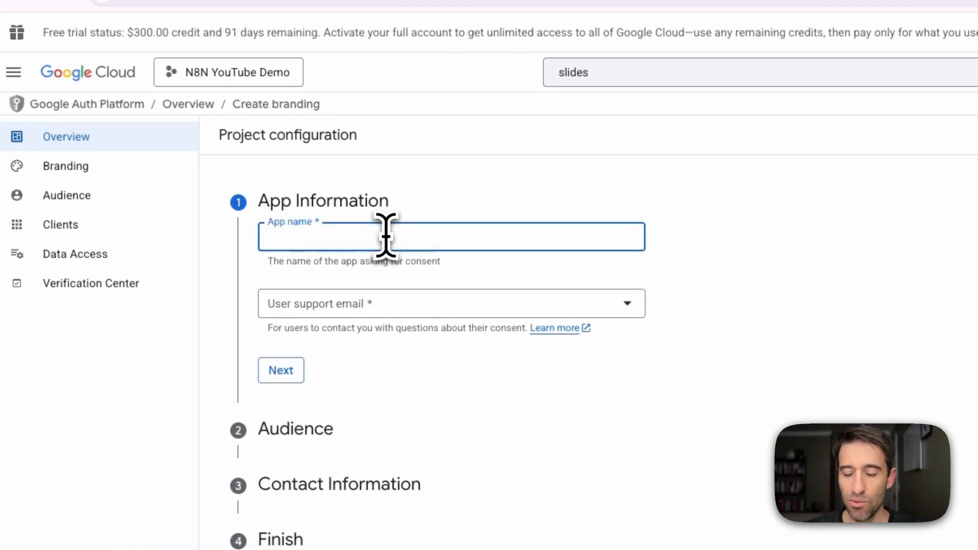
type("N8N You")
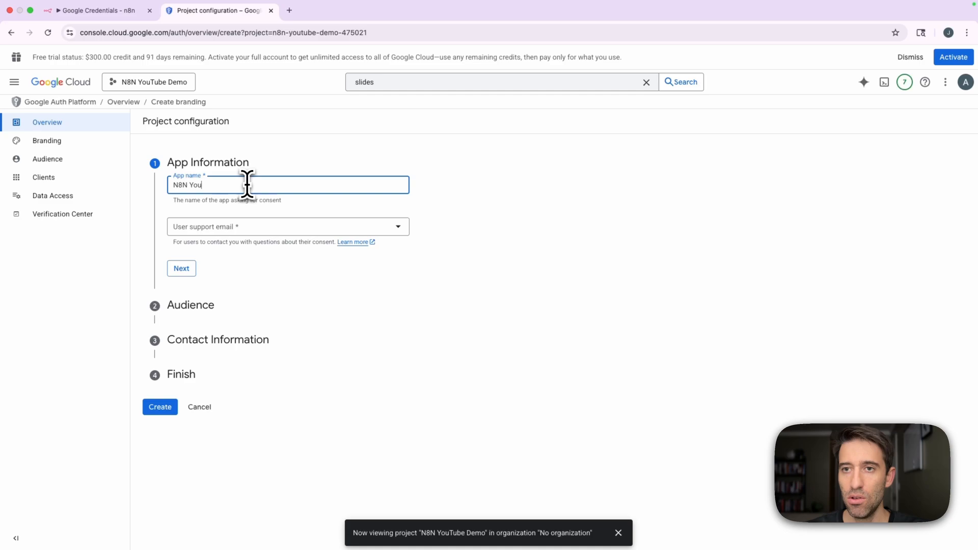
type("mo")
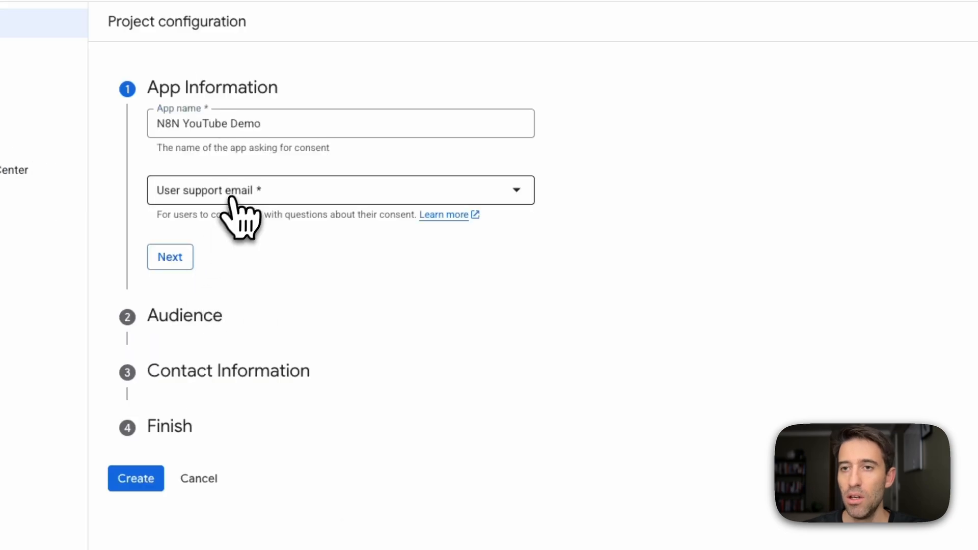
left_click(221, 227)
left_click(237, 203)
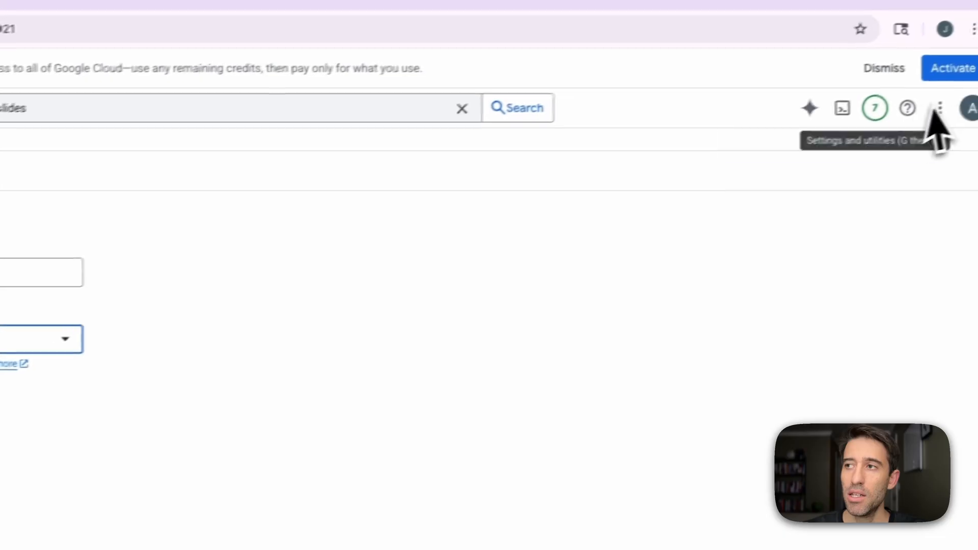
left_click(181, 208)
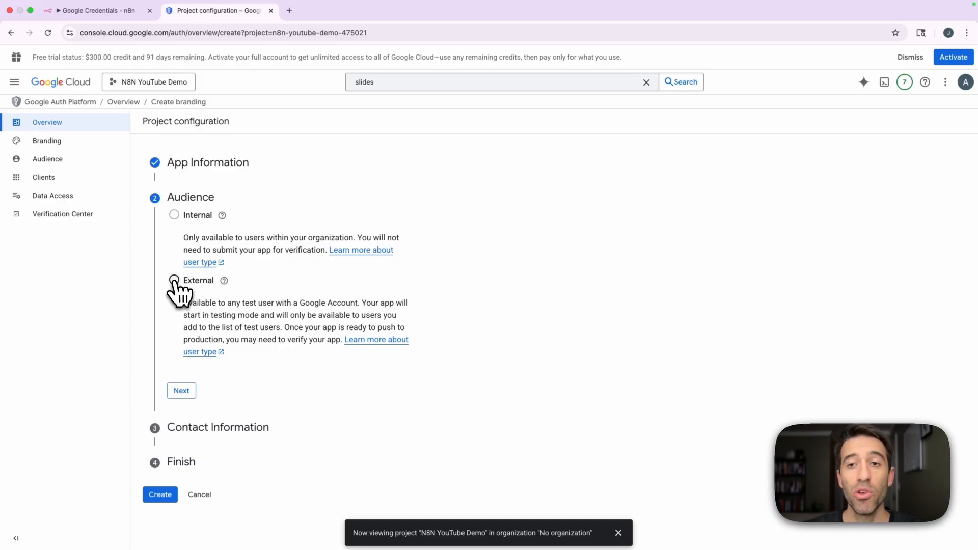
Set the app's audience to External and enter the contact email address for project notifications.
left_click(173, 280)
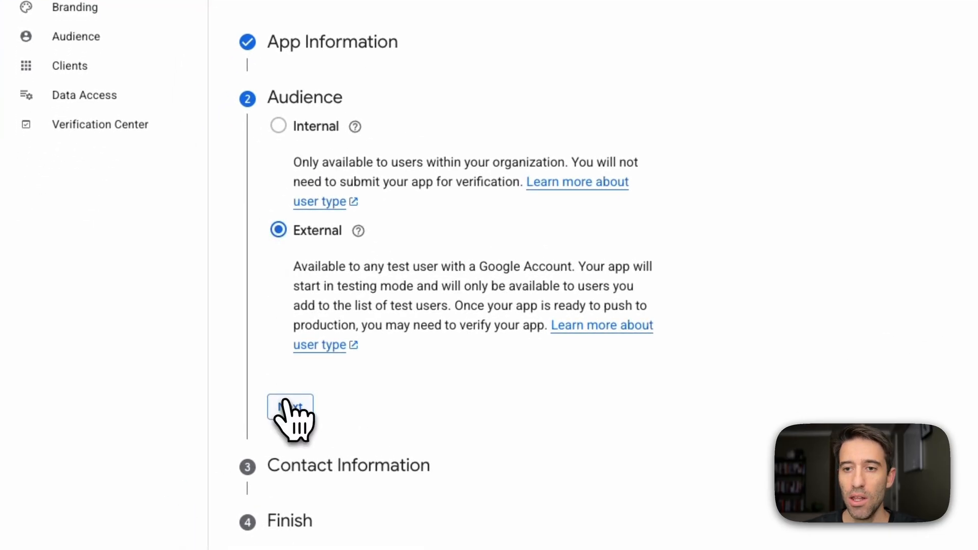
left_click(285, 405)
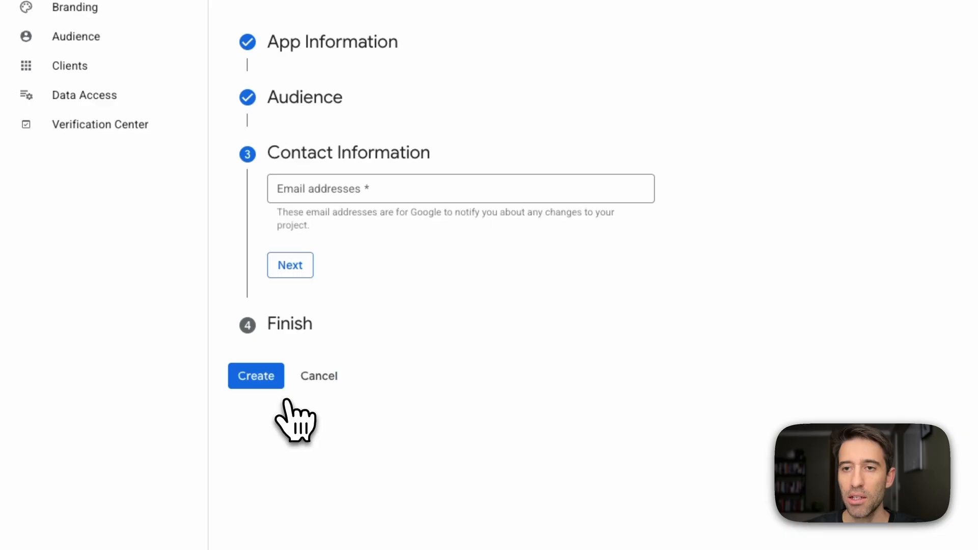
left_click(366, 189)
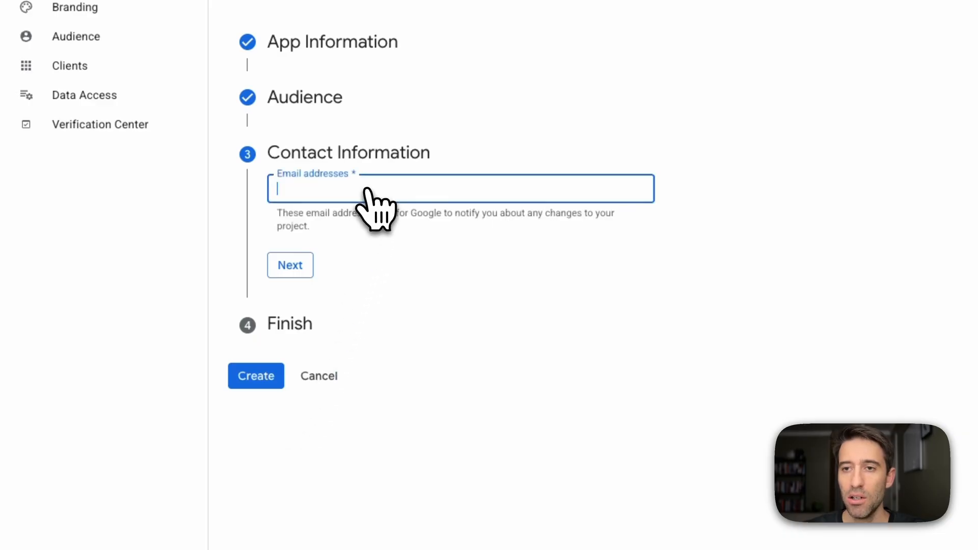
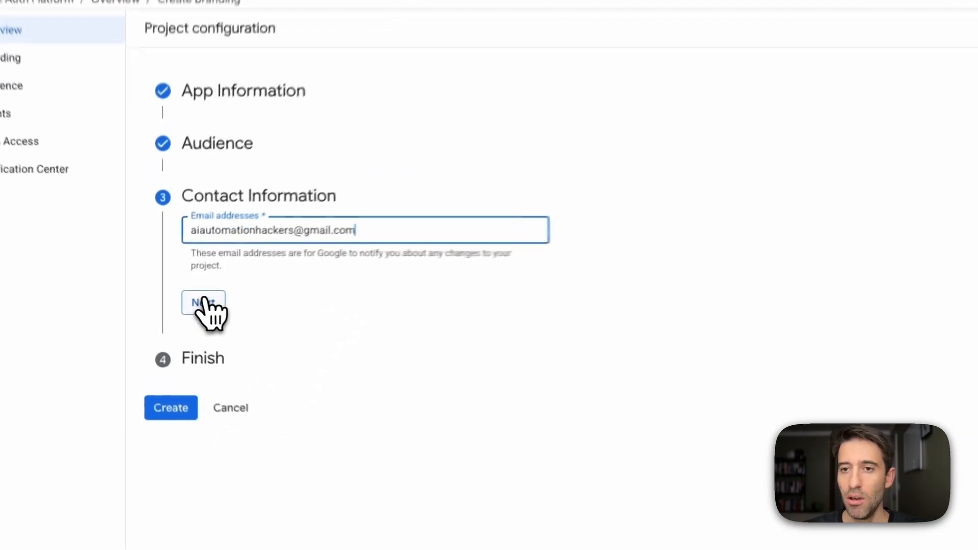
left_click(205, 301)
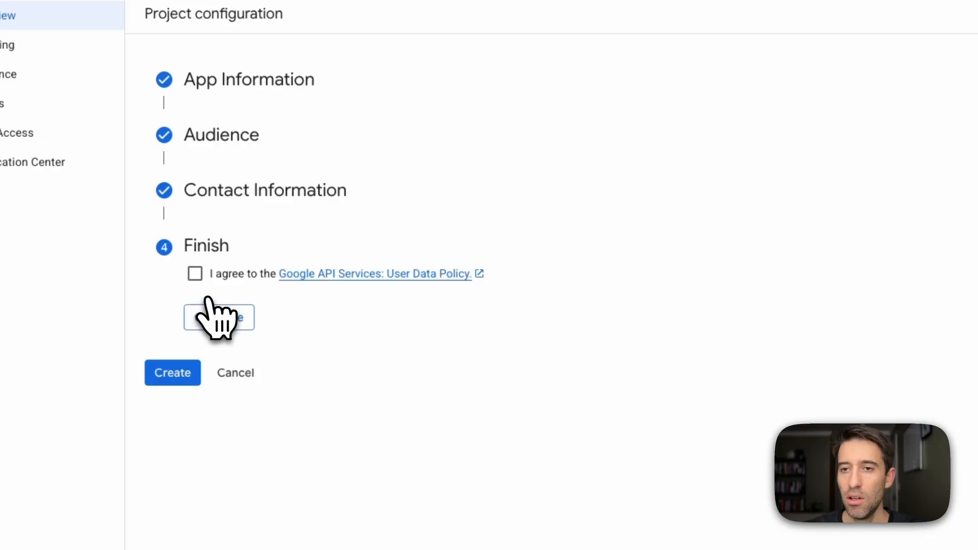
Agree to the Google API Services User Data Policy and create the OAuth configuration.
left_click(196, 275)
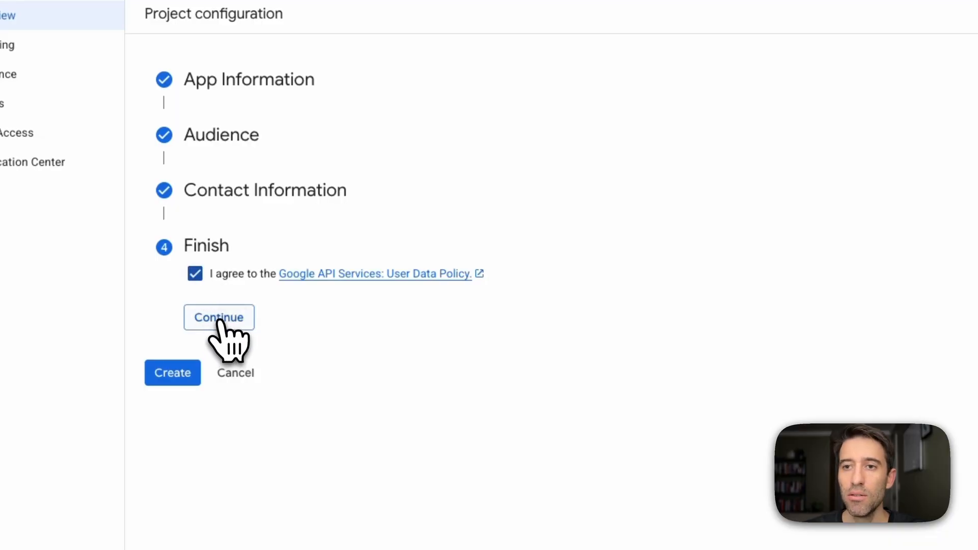
left_click(219, 319)
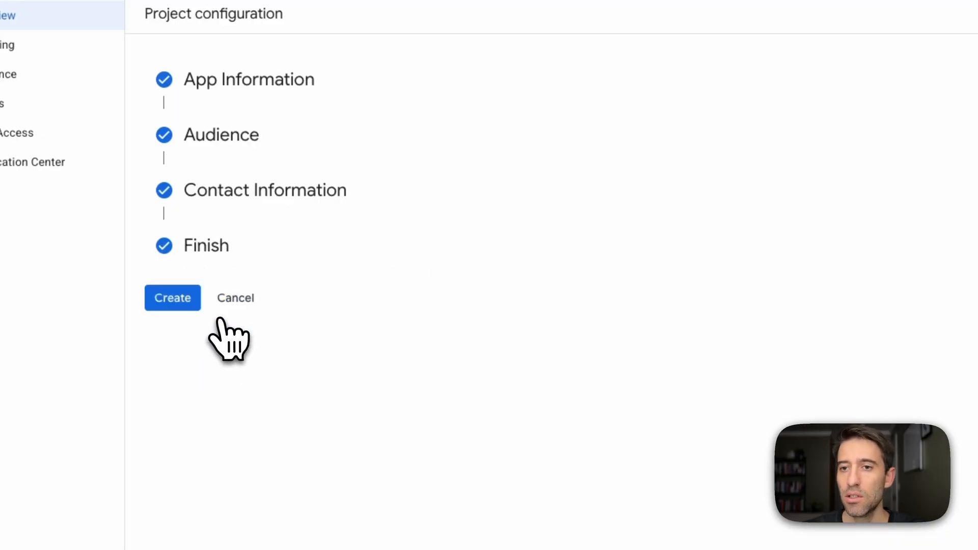
left_click(182, 301)
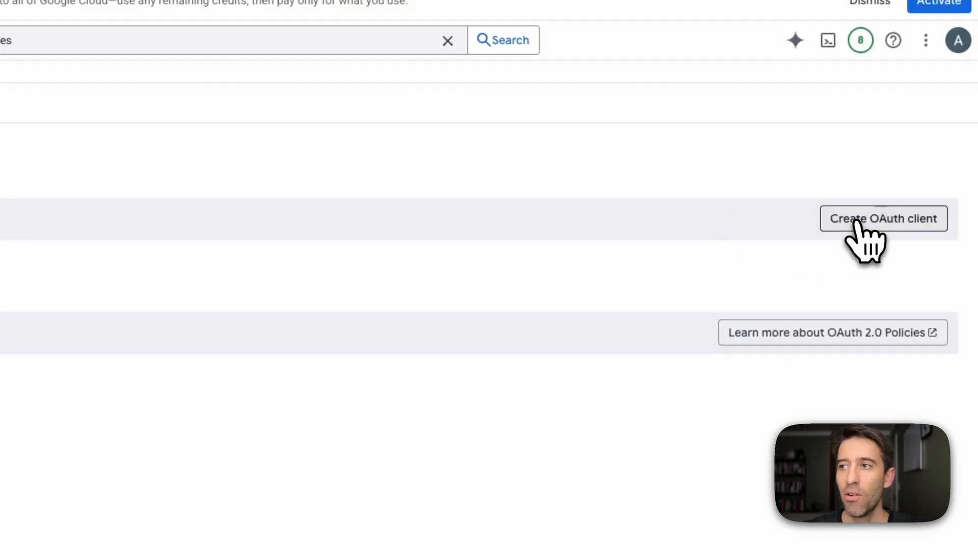
Start creating an OAuth client ID of type Web application named N8N YouTube Demo.
left_click(874, 223)
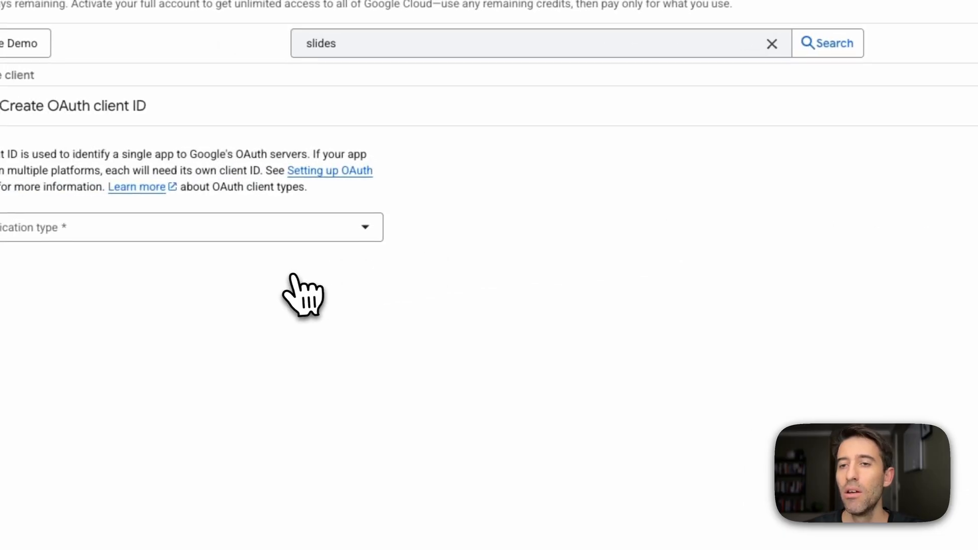
left_click(294, 233)
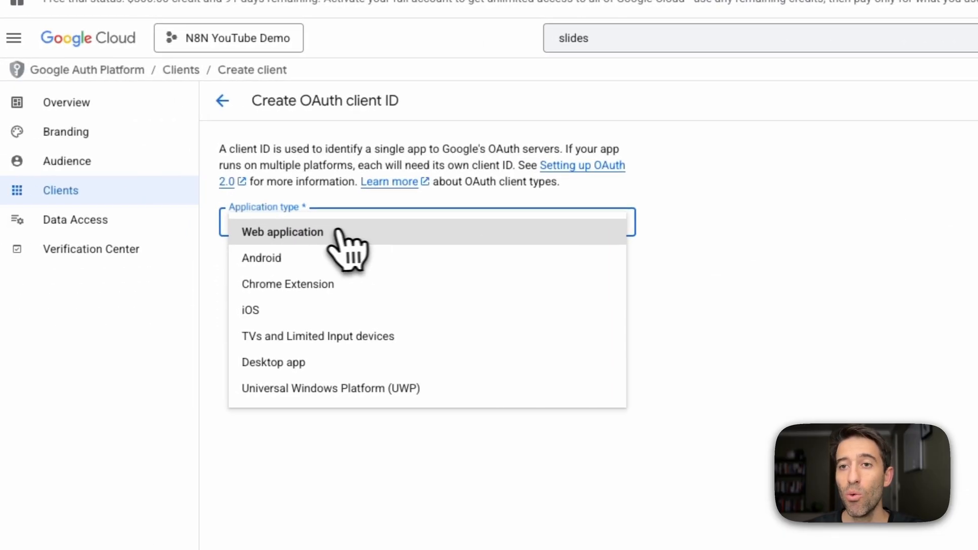
left_click(52, 237)
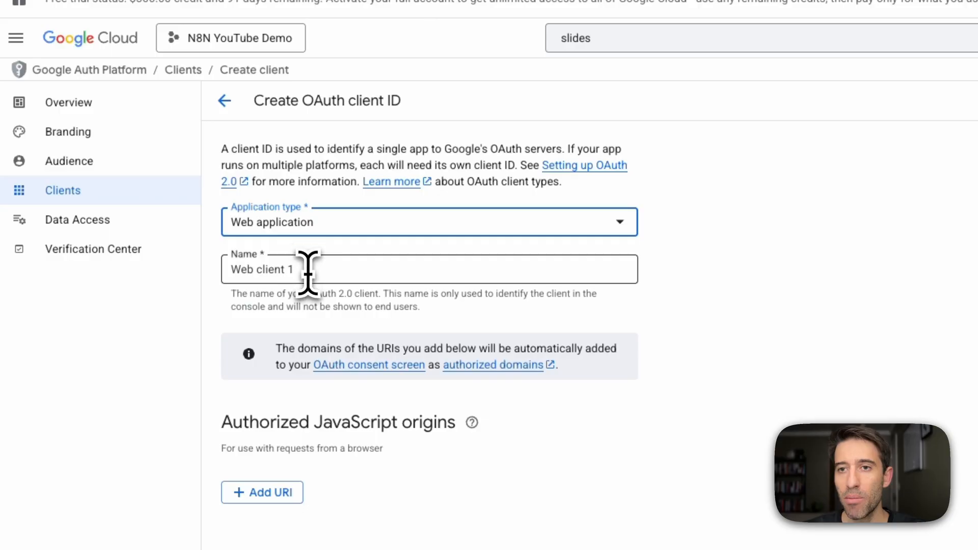
left_click(309, 275)
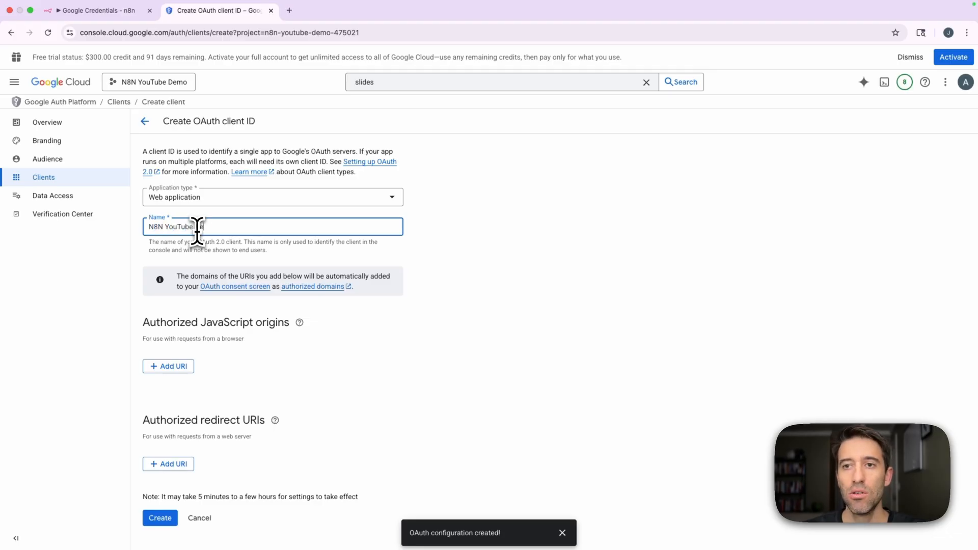
left_click(468, 275)
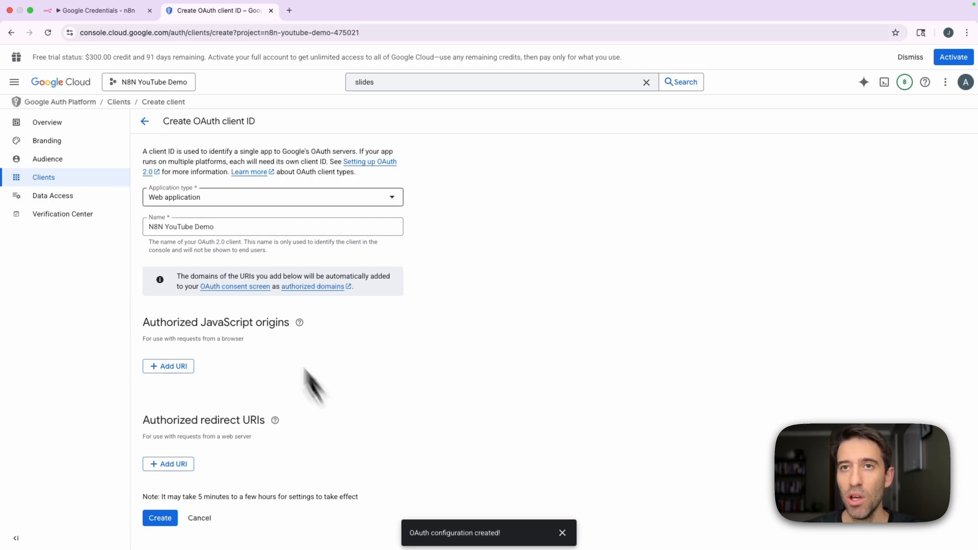
Switch to n8n, start a new credential for the Drive node, and copy its OAuth redirect URL.
left_click(99, 11)
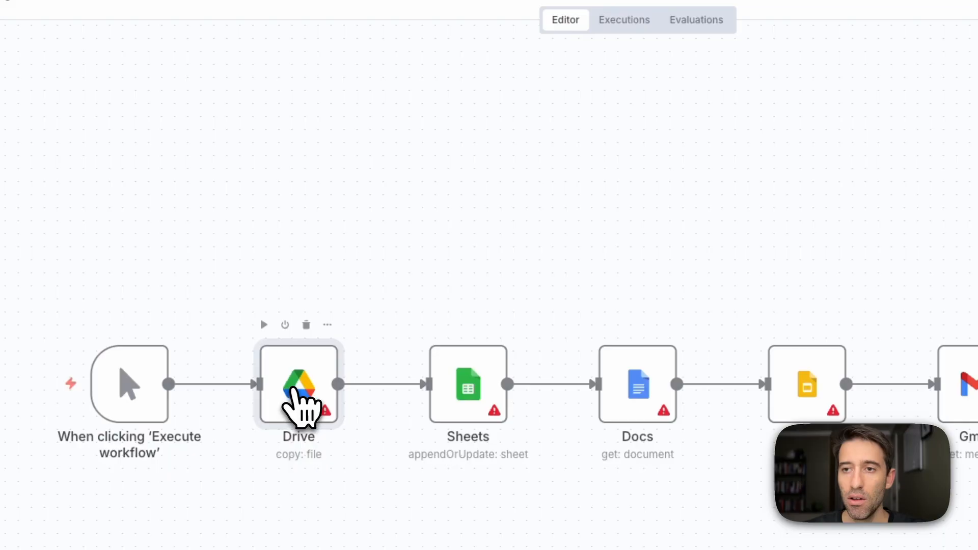
double_click(300, 400)
left_click(708, 99)
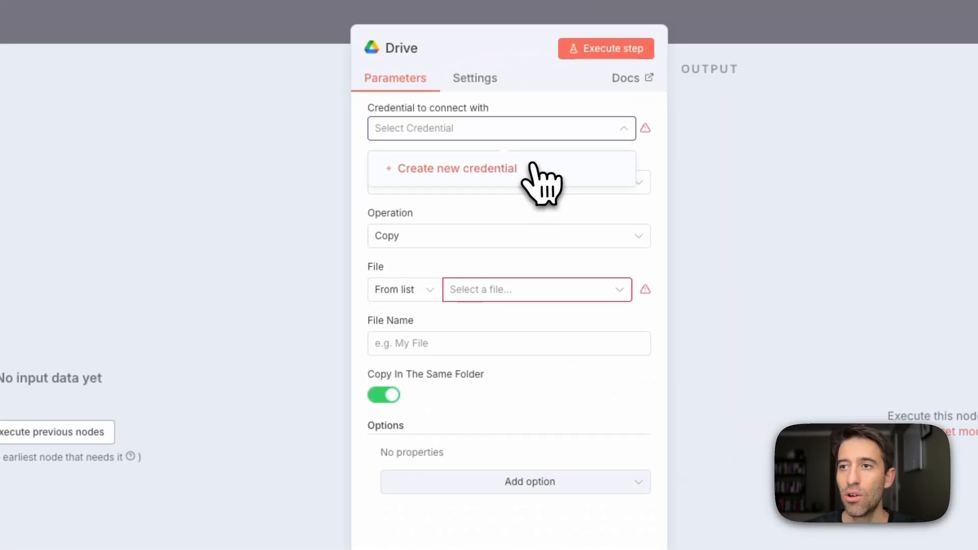
left_click(643, 135)
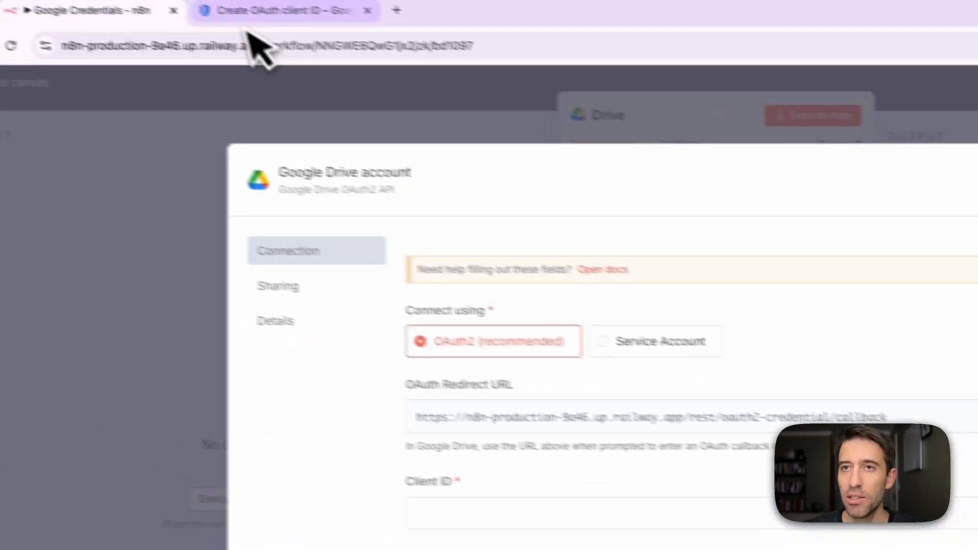
Switch to Google Cloud, add the copied n8n redirect URL as an authorized redirect URI, and create the OAuth client.
left_click(186, 11)
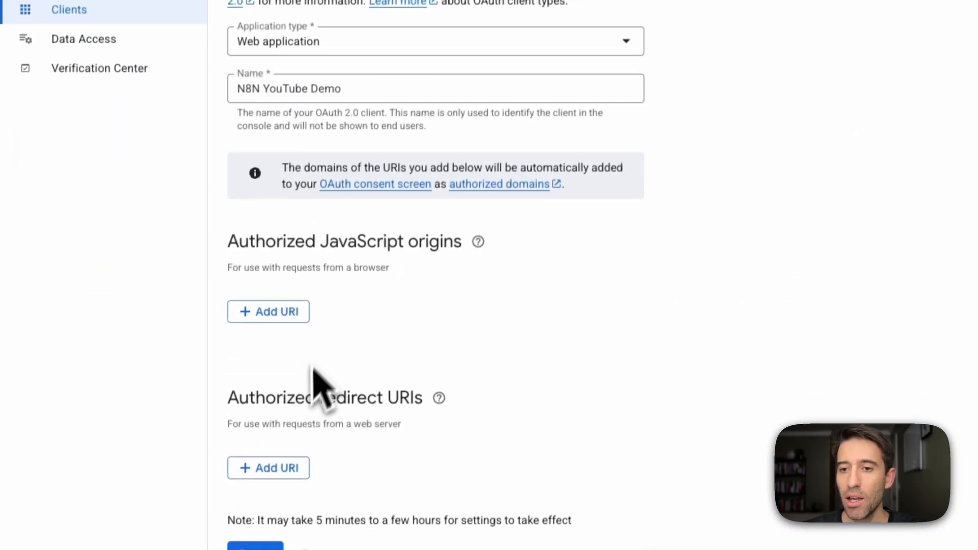
left_click(282, 464)
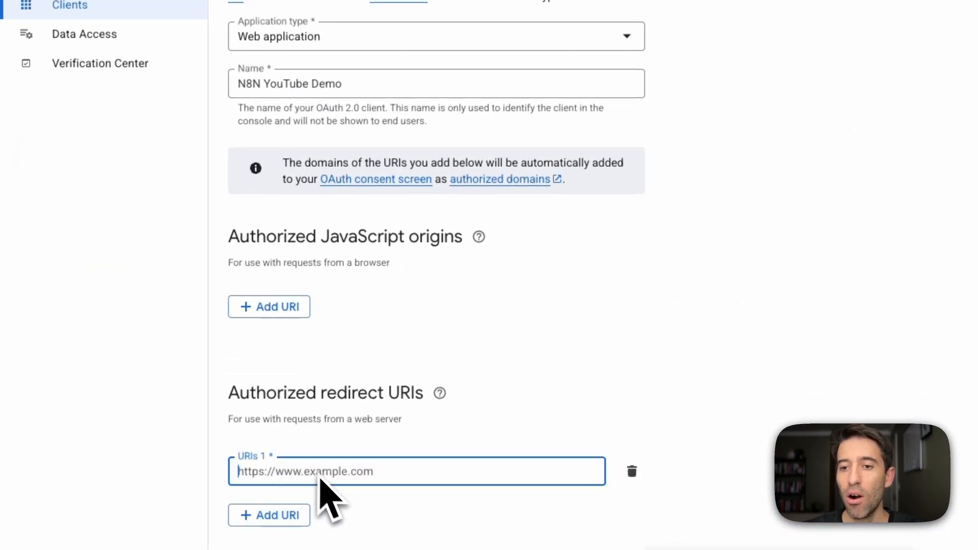
key("ctrl+v")
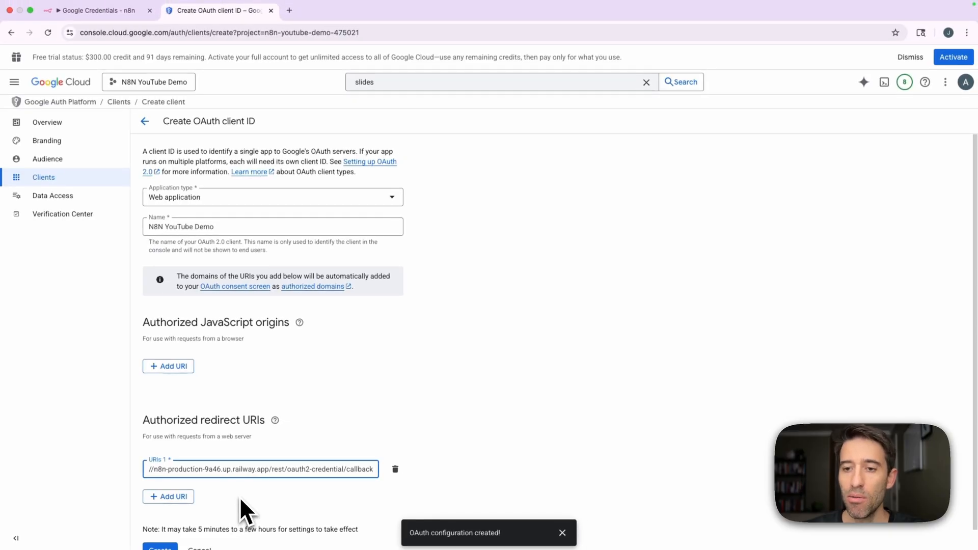
scroll(240, 497, "down", 1)
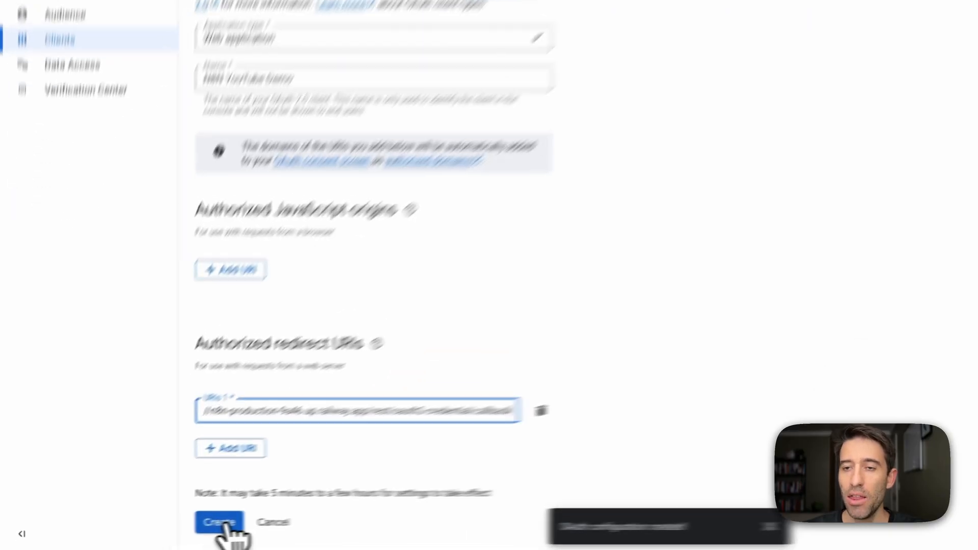
left_click(221, 523)
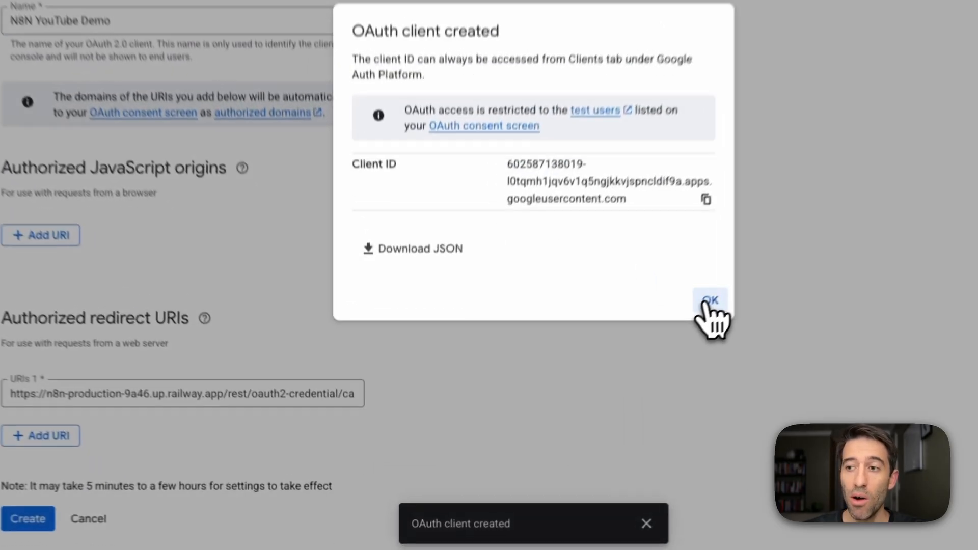
left_click(603, 389)
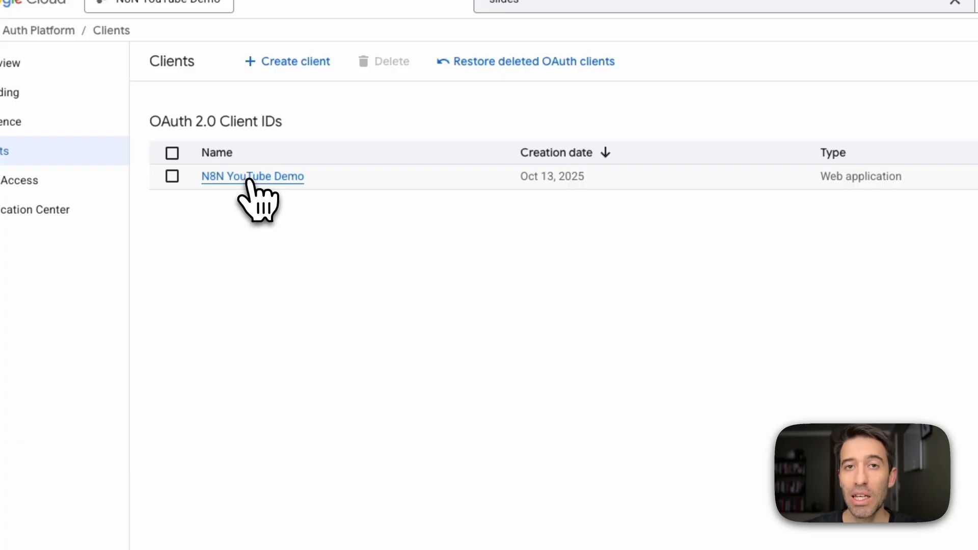
Copy the client ID of the N8N YouTube Demo client into the Google Drive credential in n8n.
left_click(251, 178)
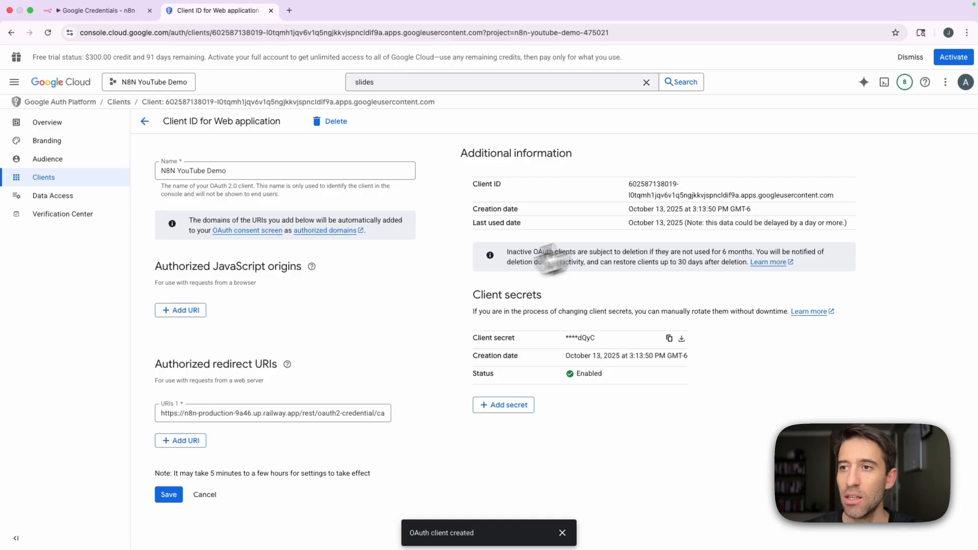
left_click_drag(833, 196, 636, 186)
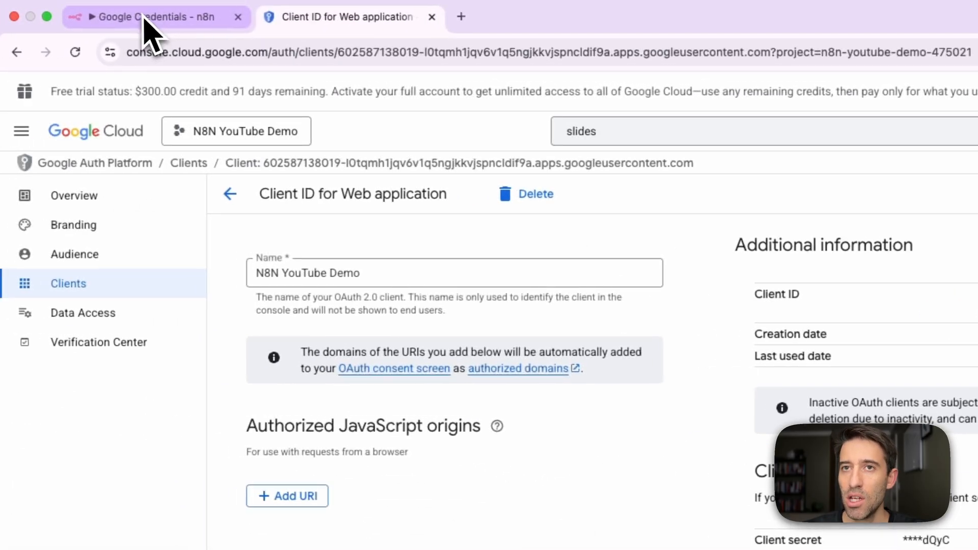
left_click(149, 31)
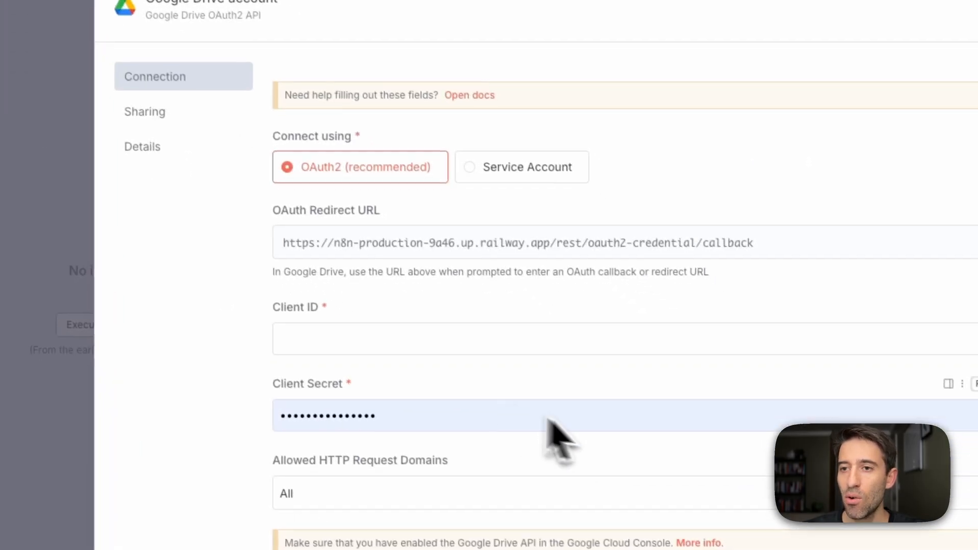
left_click(323, 341)
key("ctrl+v")
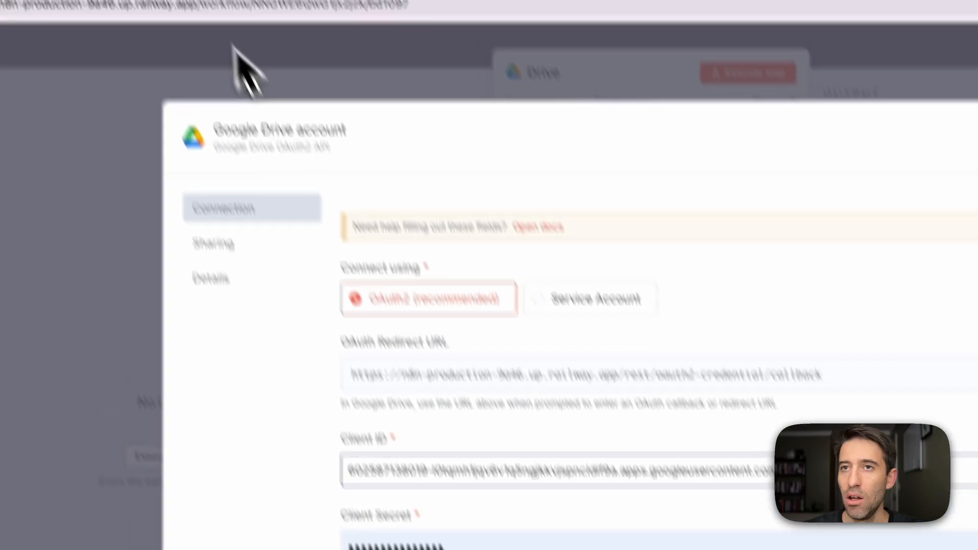
Copy the client secret from Google Cloud into the n8n Drive credential's Client Secret field, replacing its contents, and save the credential.
left_click(239, 65)
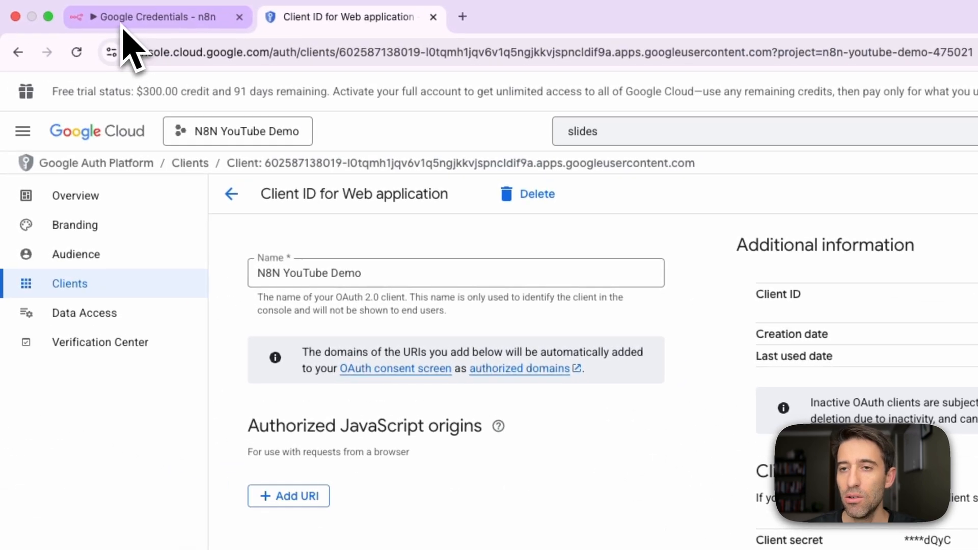
left_click(122, 26)
left_click(436, 433)
key("super+v")
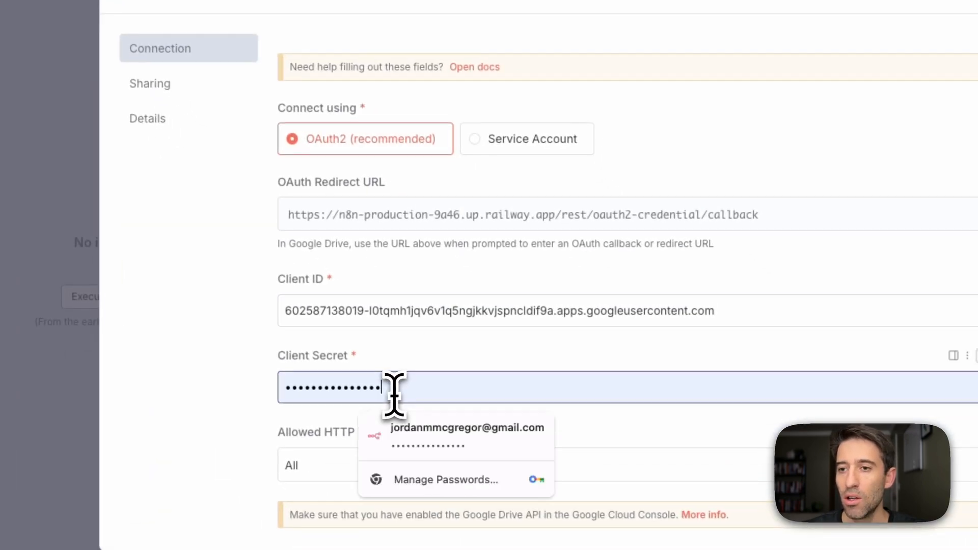
key("super+a")
key("super+v")
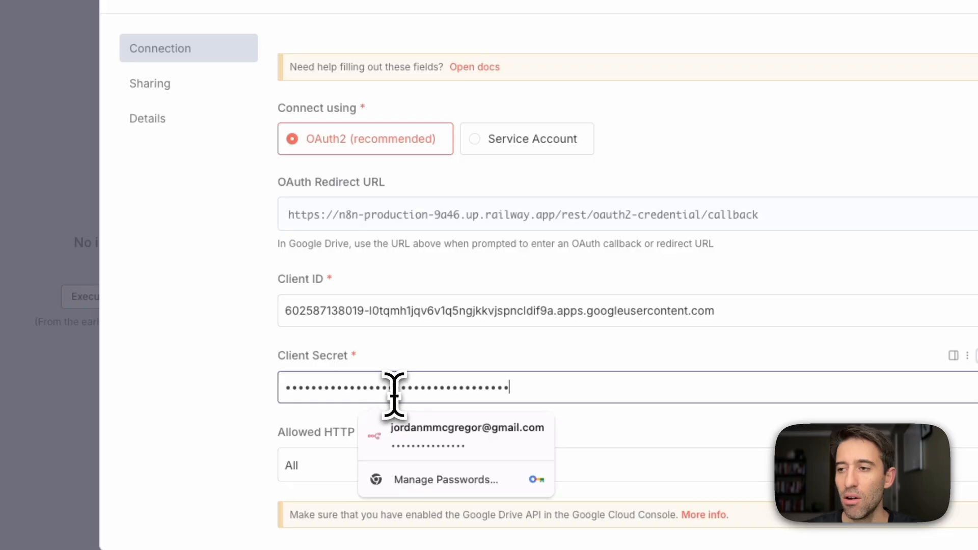
left_click(227, 401)
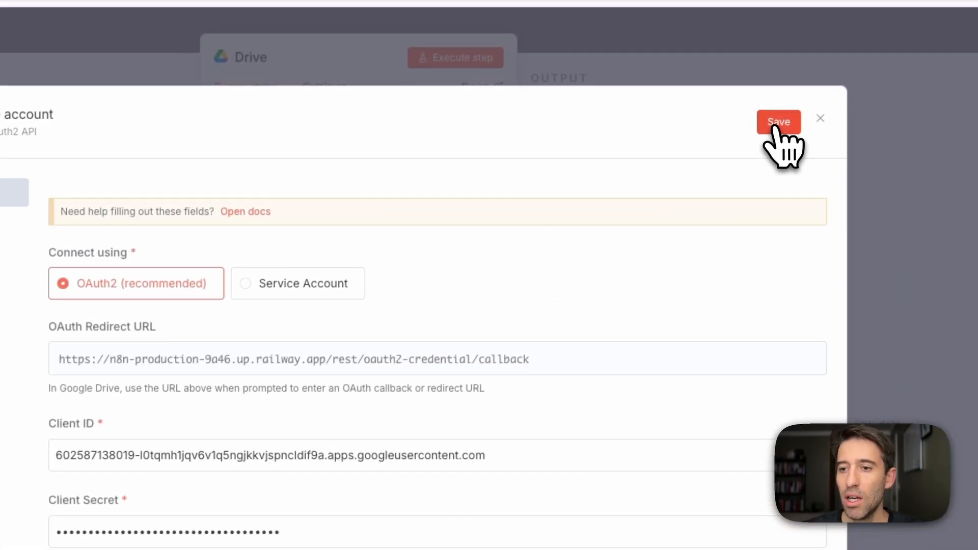
left_click(773, 127)
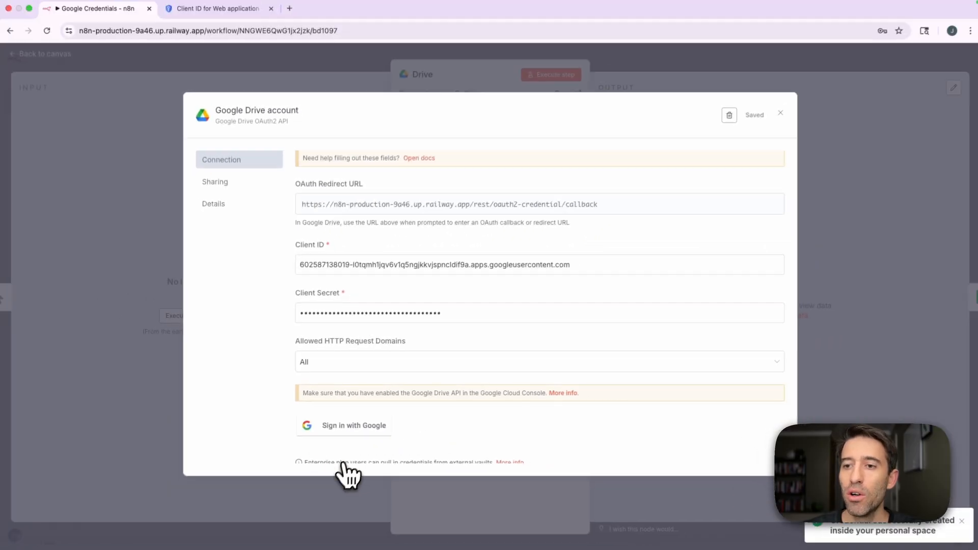
Try to sign in with Google from the Drive credential, choosing the listed Google account.
scroll(414, 489, "down", 2)
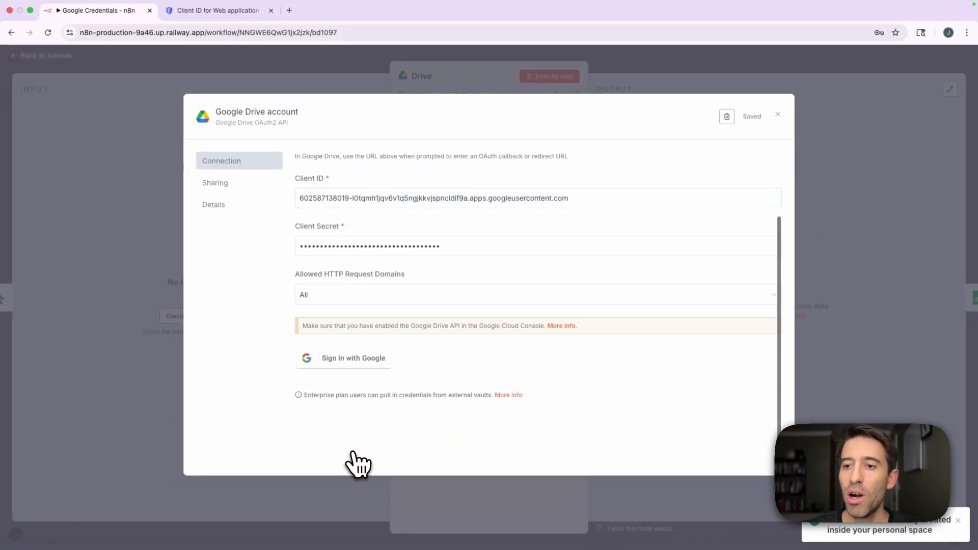
scroll(358, 463, "up", 3)
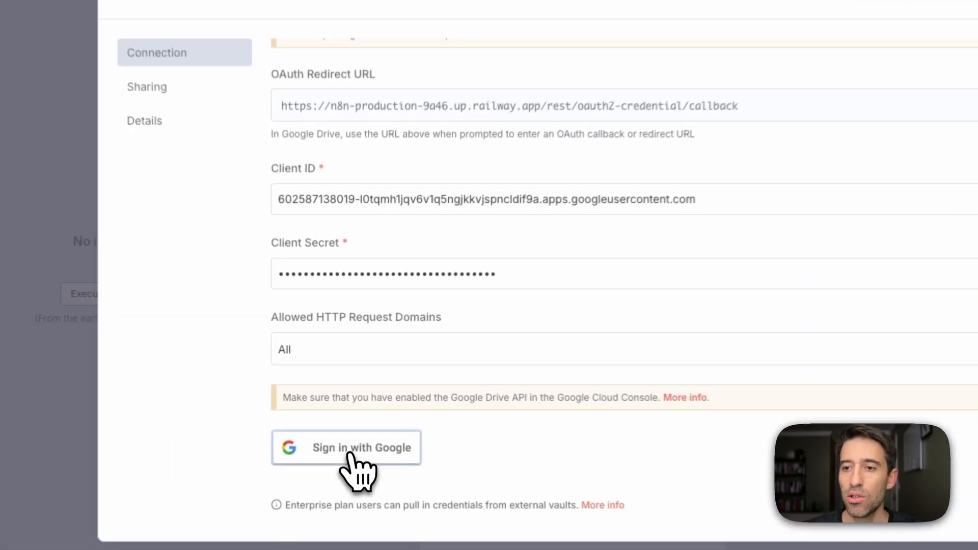
left_click(350, 422)
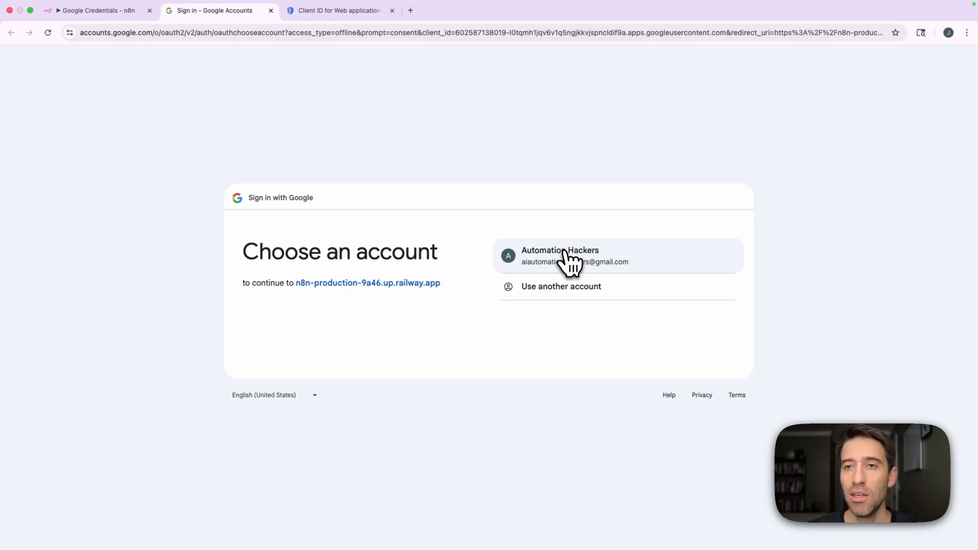
left_click(564, 252)
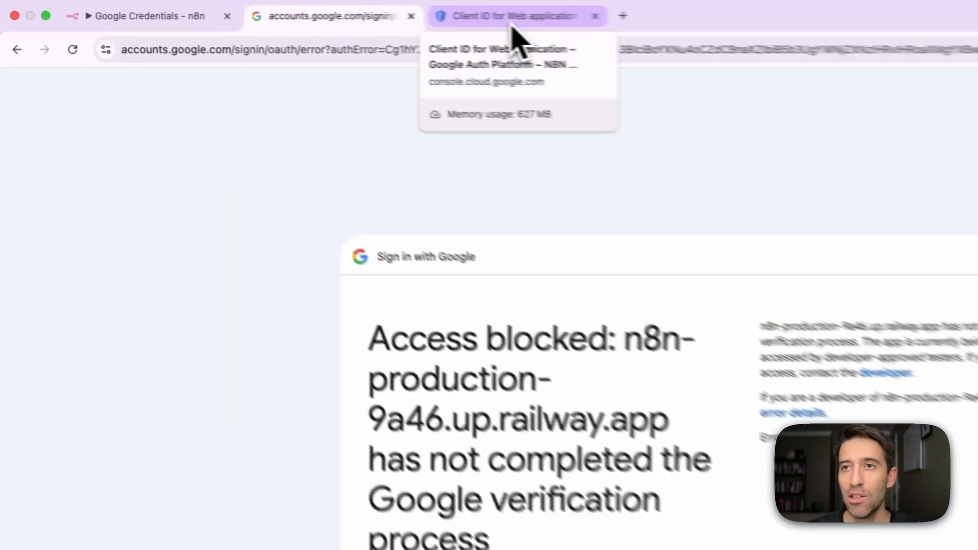
Switch to Google Cloud and publish the OAuth app to production from its audience settings.
left_click(336, 15)
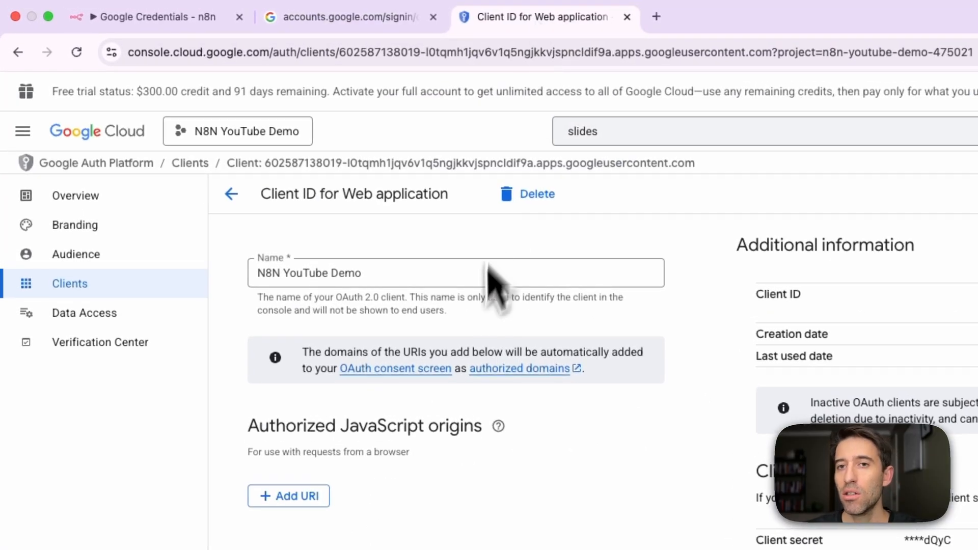
left_click(108, 257)
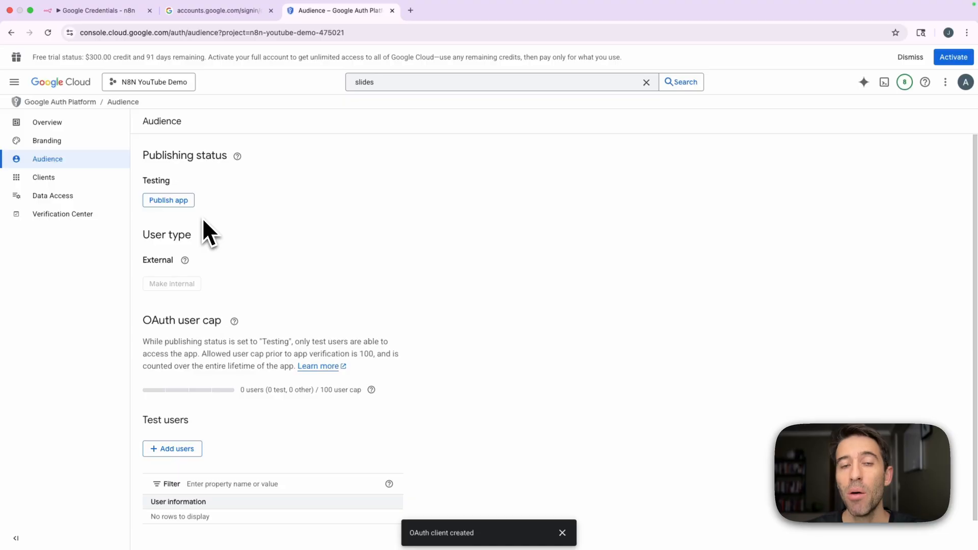
scroll(242, 266, "down", 1)
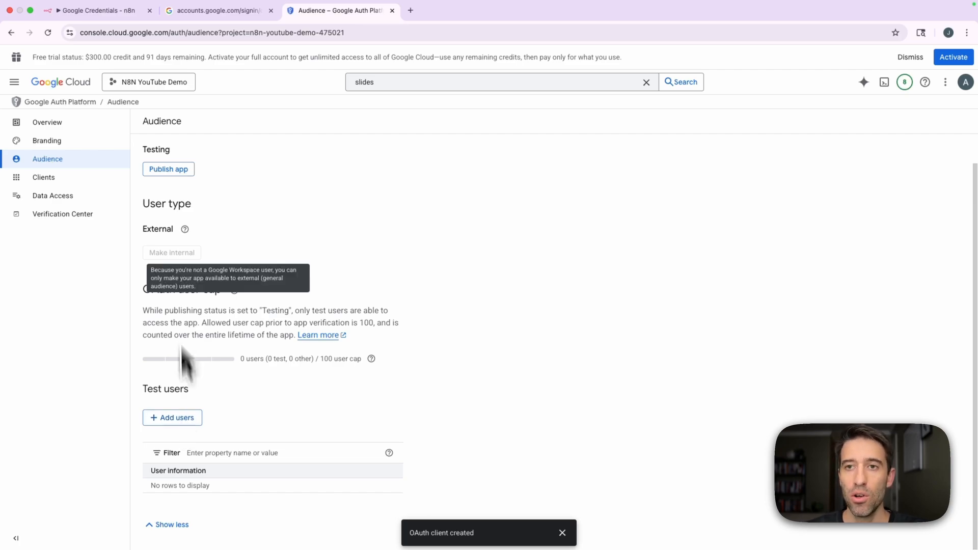
left_click(170, 169)
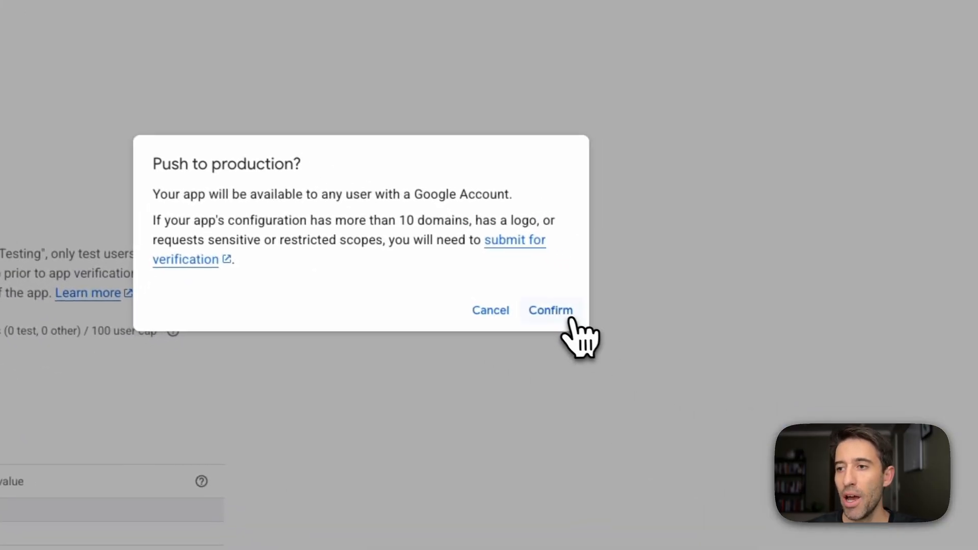
left_click(569, 318)
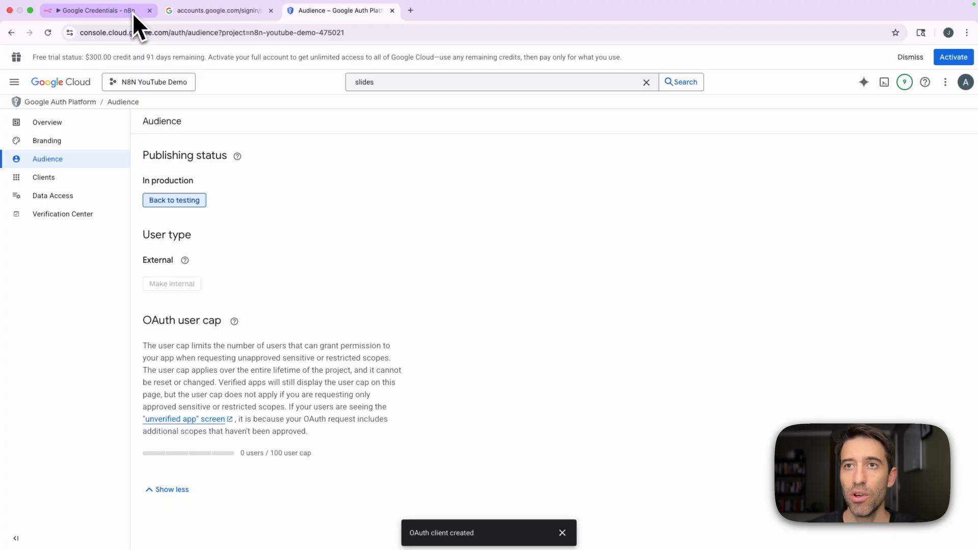
Close the blocked sign-in page and restart the Google sign-in from the n8n Drive credential with the same account.
left_click(221, 10)
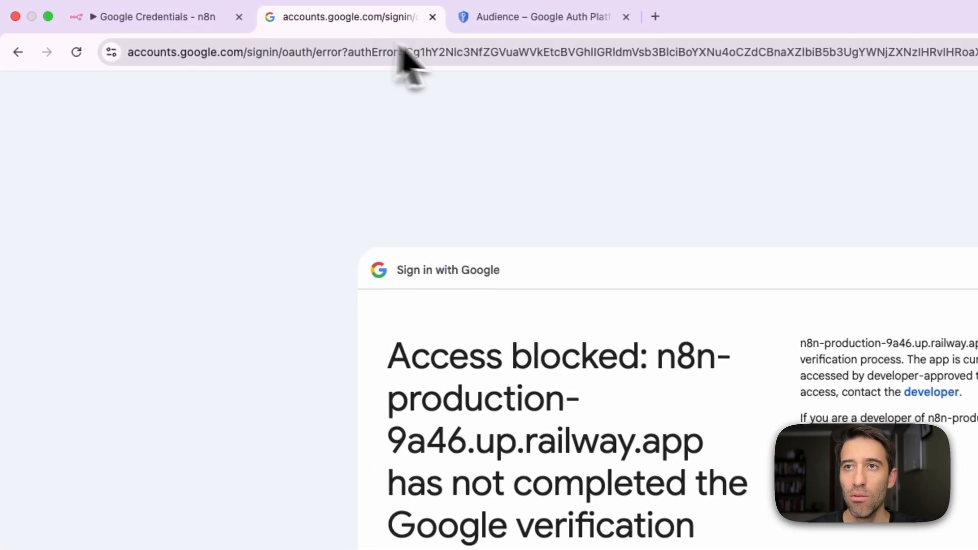
left_click(432, 17)
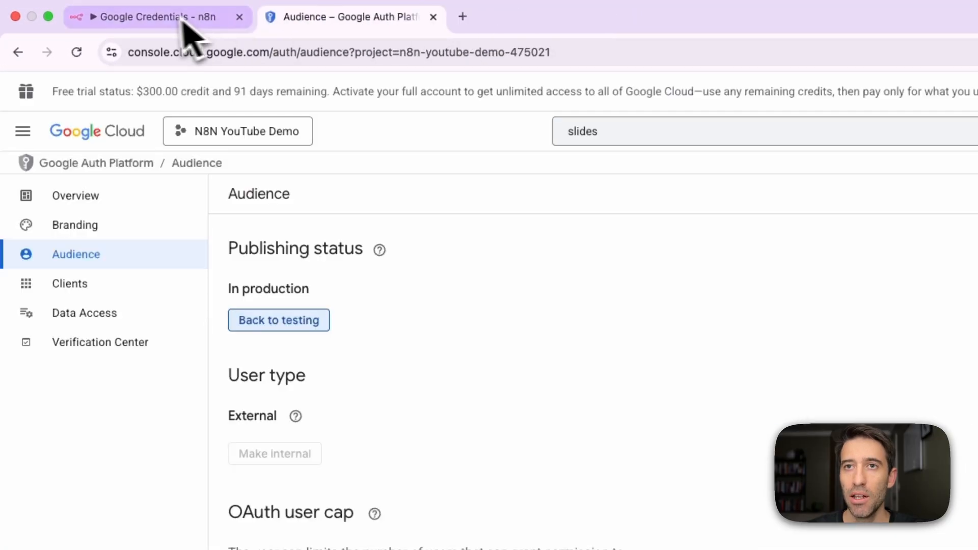
left_click(181, 19)
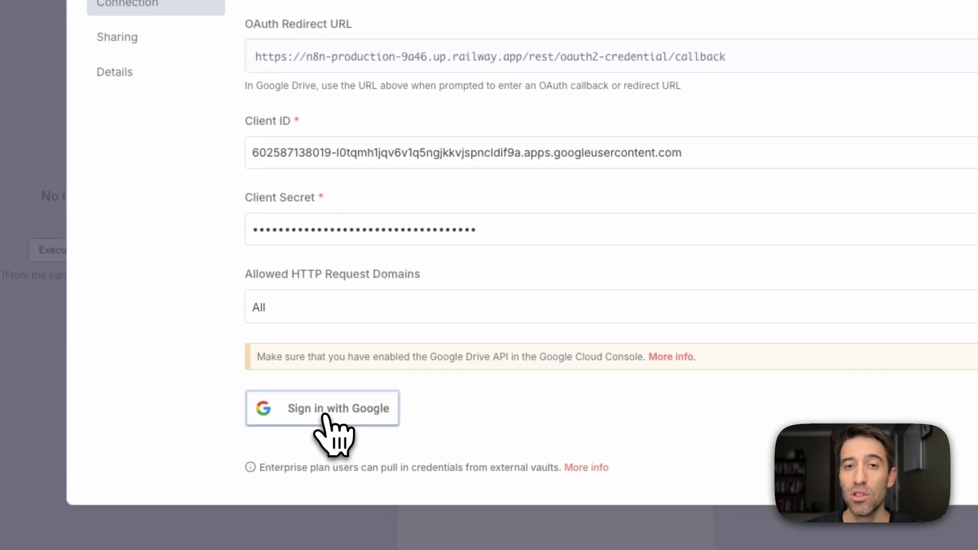
left_click(324, 416)
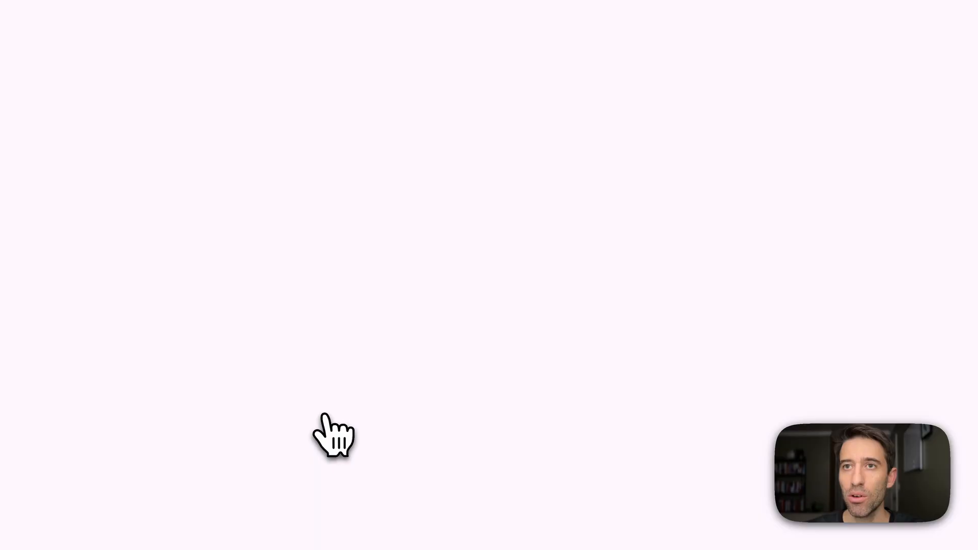
left_click(634, 155)
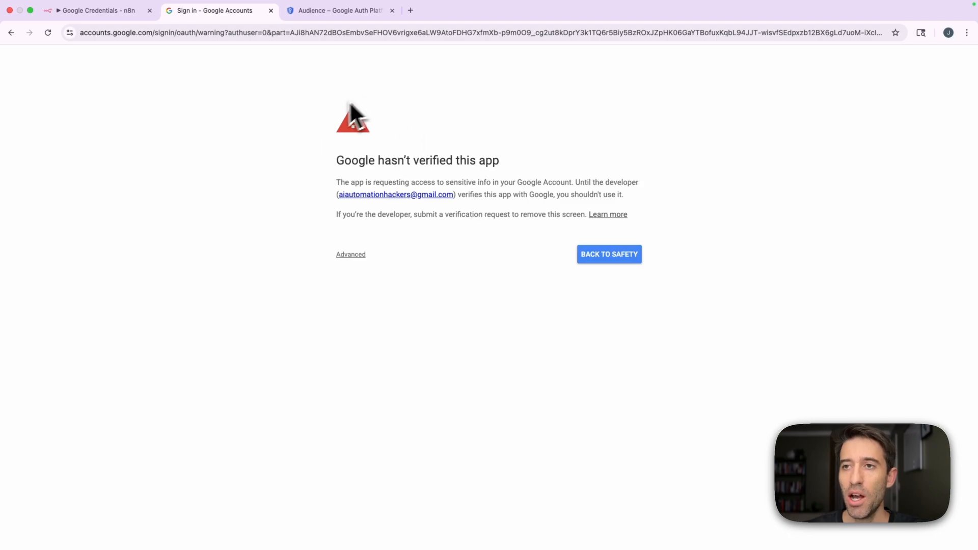
Proceed past the unverified-app warning to n8n-production-9a46.up.railway.app and grant it all the requested Google Drive permissions.
left_click_drag(499, 161, 336, 162)
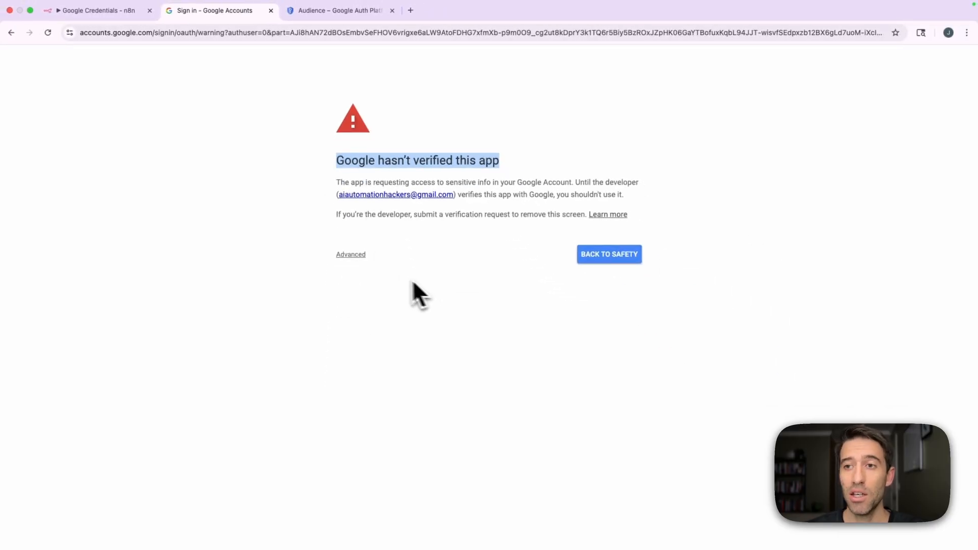
left_click(355, 254)
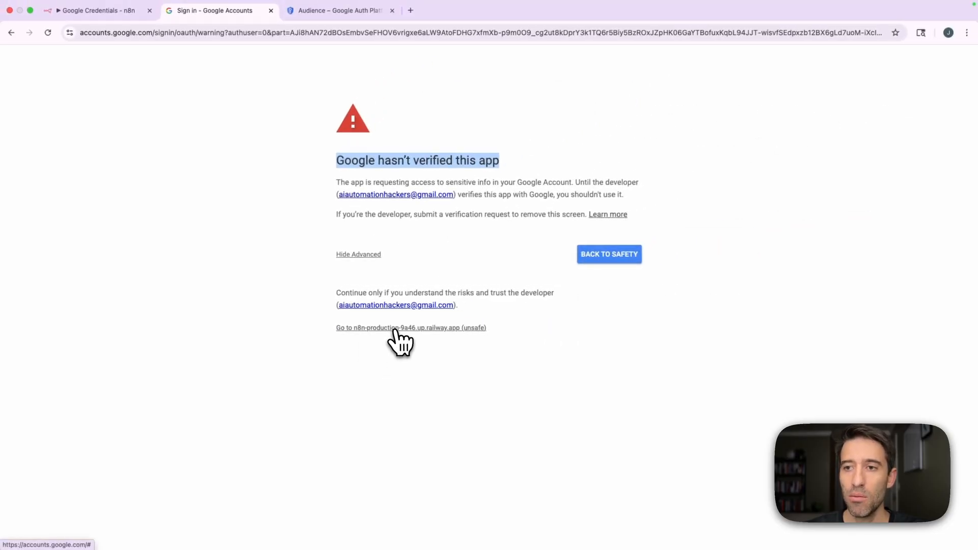
left_click(395, 329)
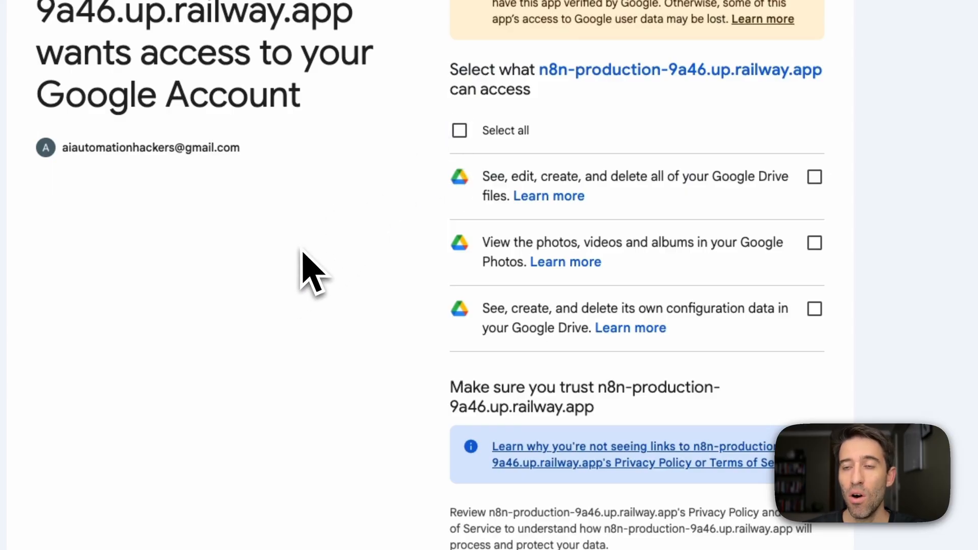
left_click(458, 131)
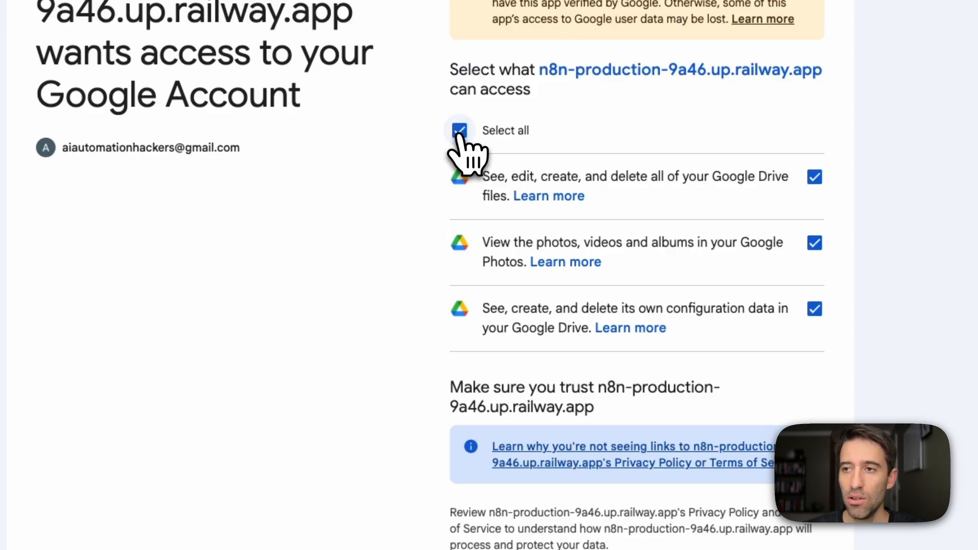
scroll(414, 244, "down", 4)
left_click(738, 484)
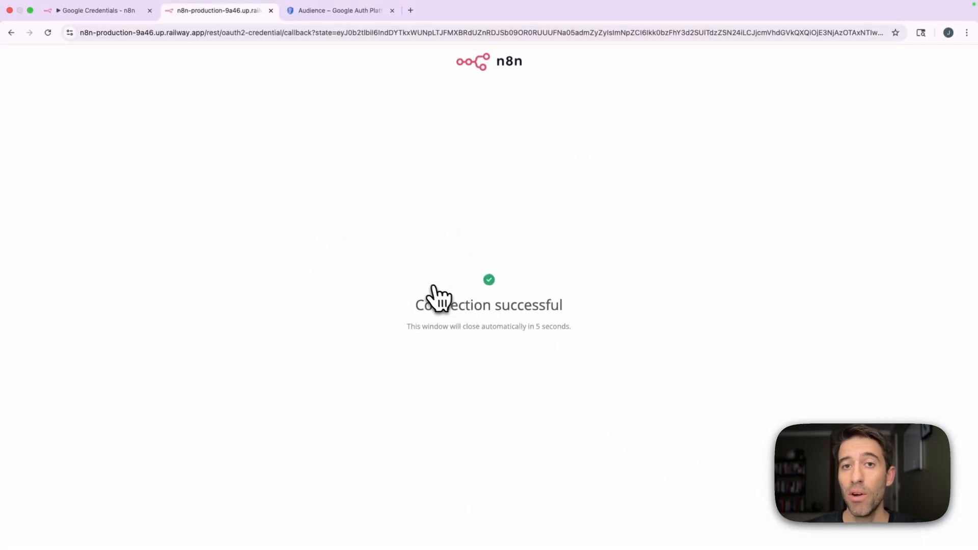
Close the Google Drive credential in n8n and dismiss the browser's offer to save the password.
left_click(102, 10)
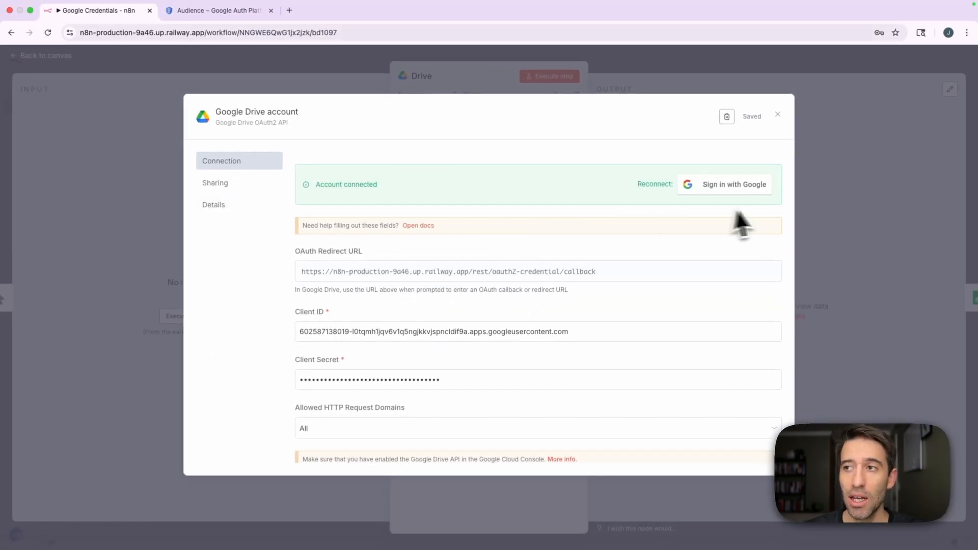
left_click(777, 114)
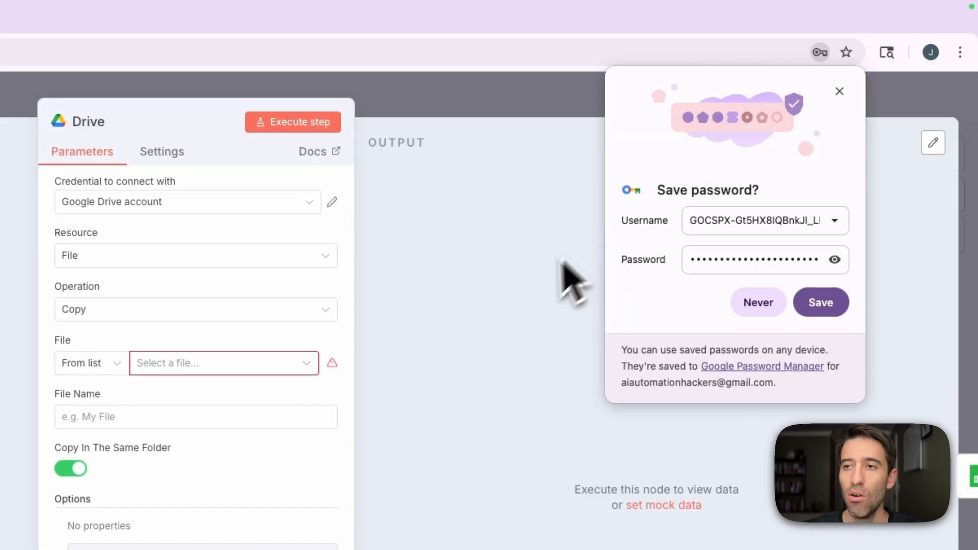
left_click(839, 92)
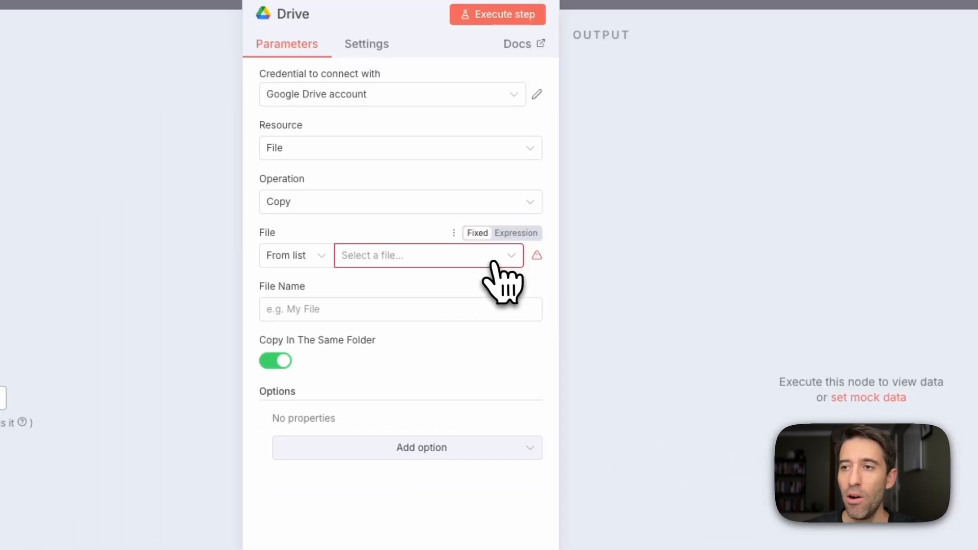
Choose N8N Demo as the file to copy in the Drive node and return to the workflow canvas.
left_click(393, 305)
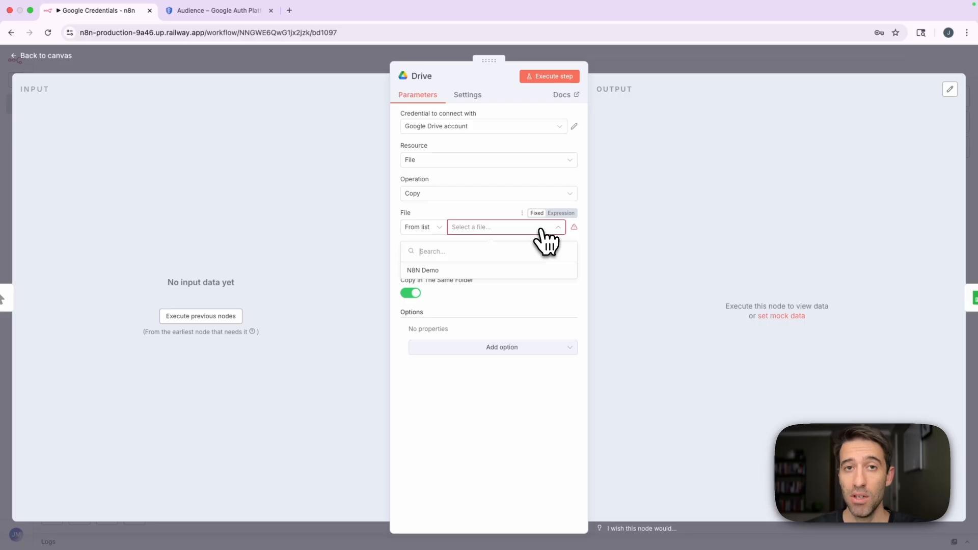
left_click(479, 271)
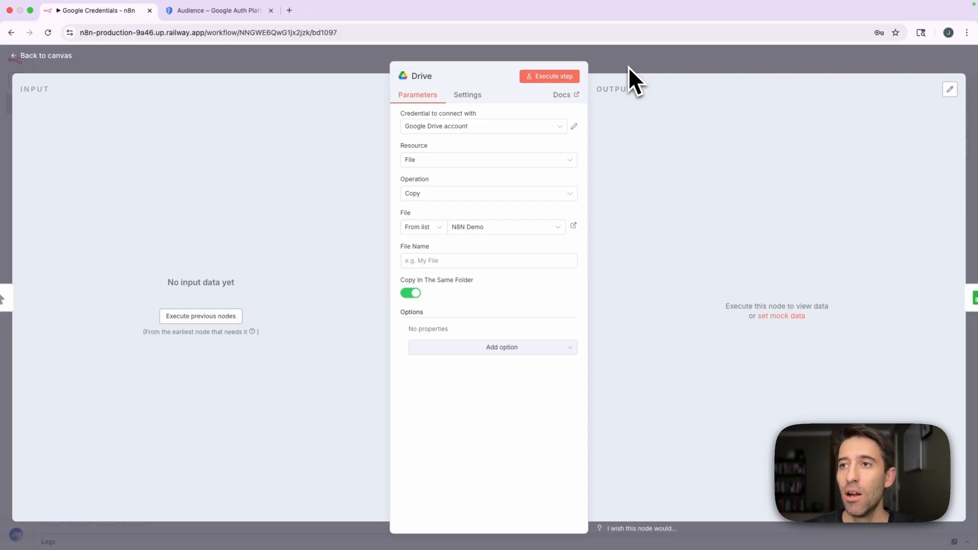
left_click(628, 67)
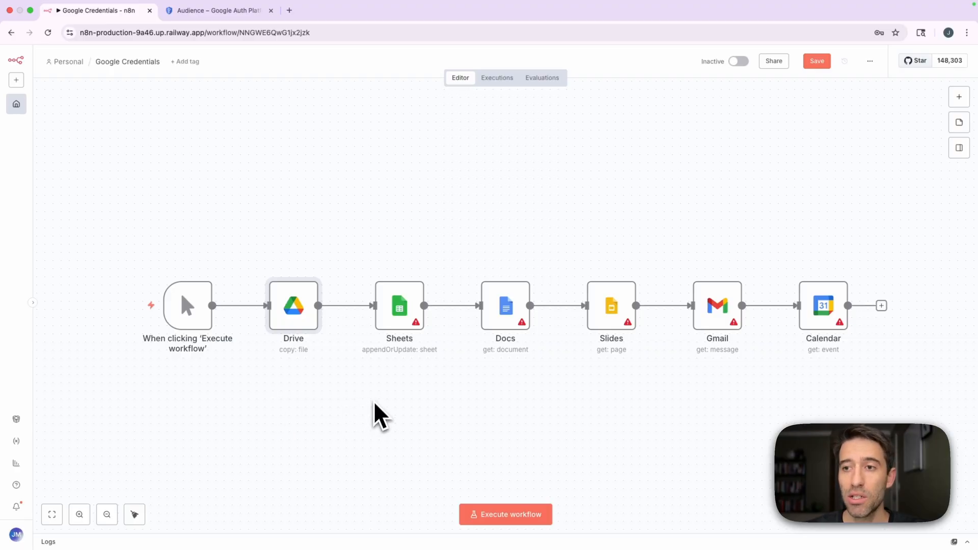
Open the Sheets node and start creating a new Google Sheets credential for it.
double_click(401, 316)
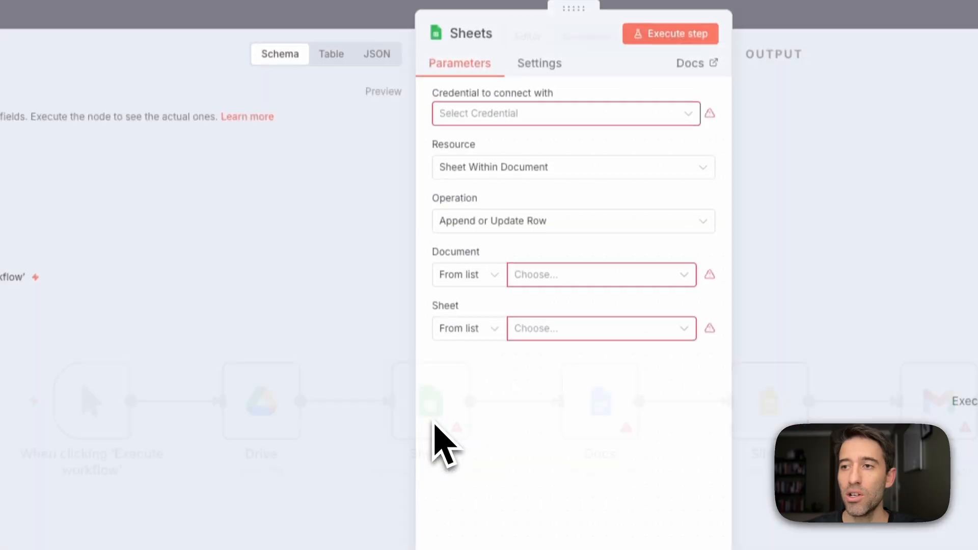
left_click(671, 121)
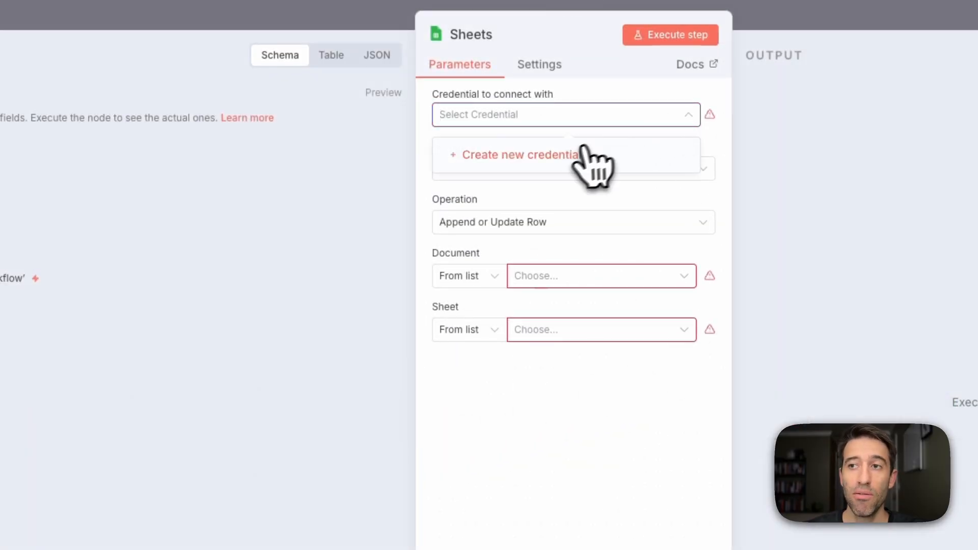
left_click(556, 156)
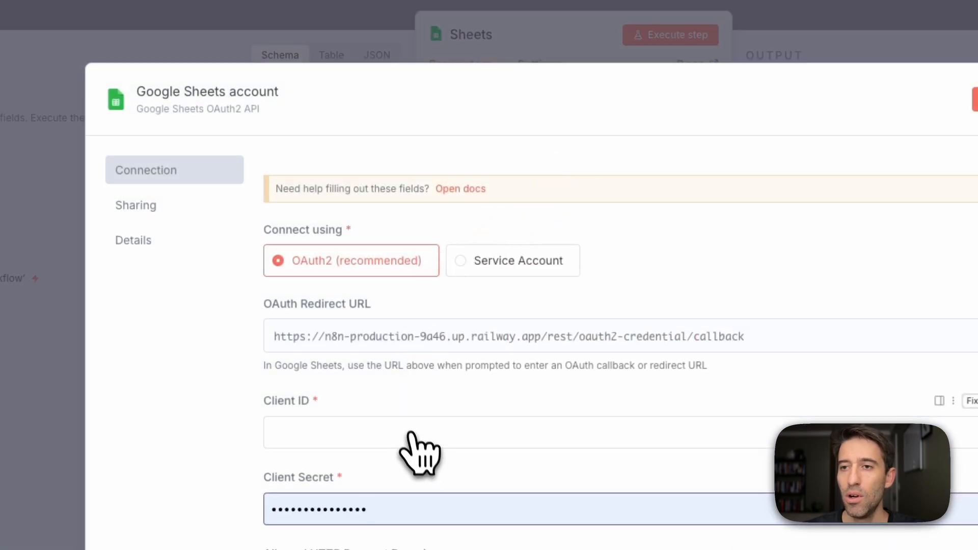
scroll(388, 404, "down", 1)
Switch to Google Cloud and open the N8N YouTube Demo OAuth client from the OAuth consent screen's client list.
left_click(312, 24)
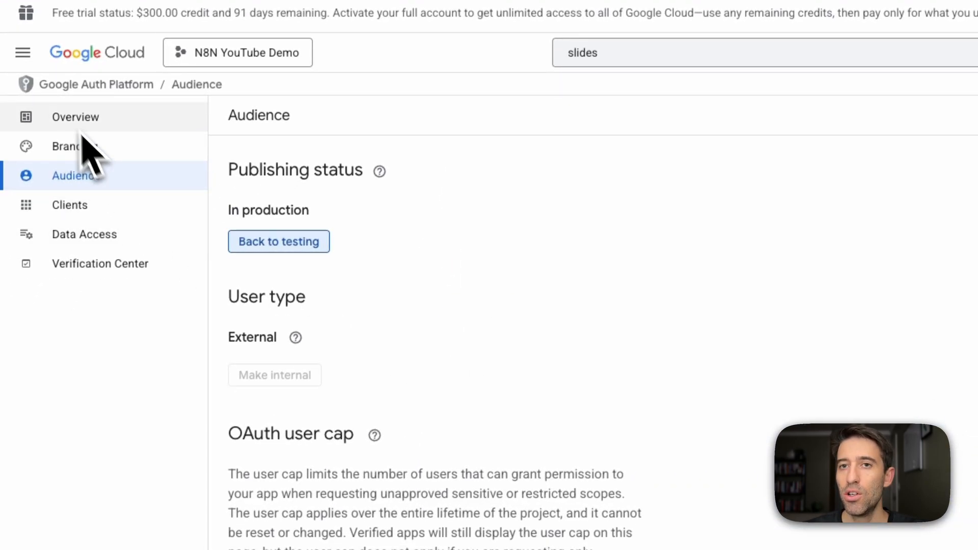
left_click(23, 52)
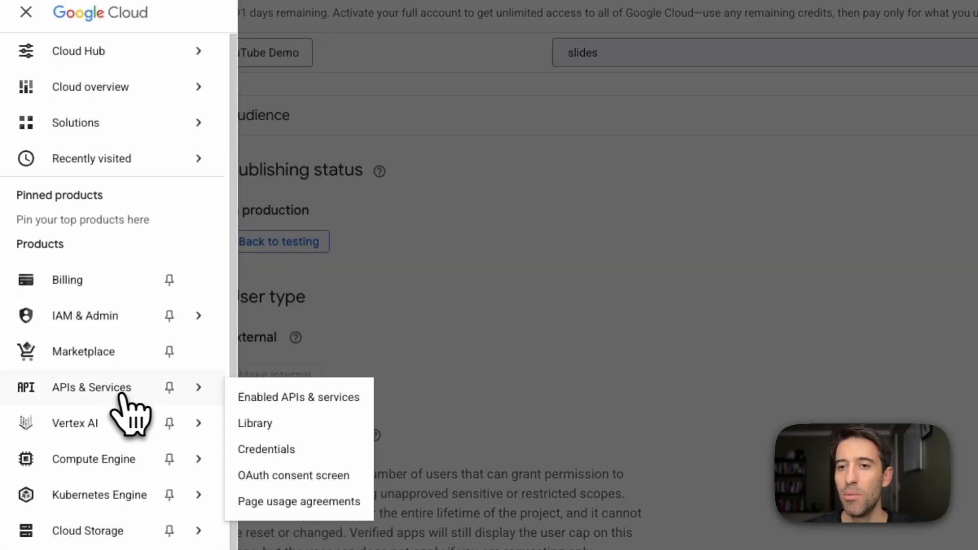
scroll(290, 443, "down", 2)
left_click(290, 405)
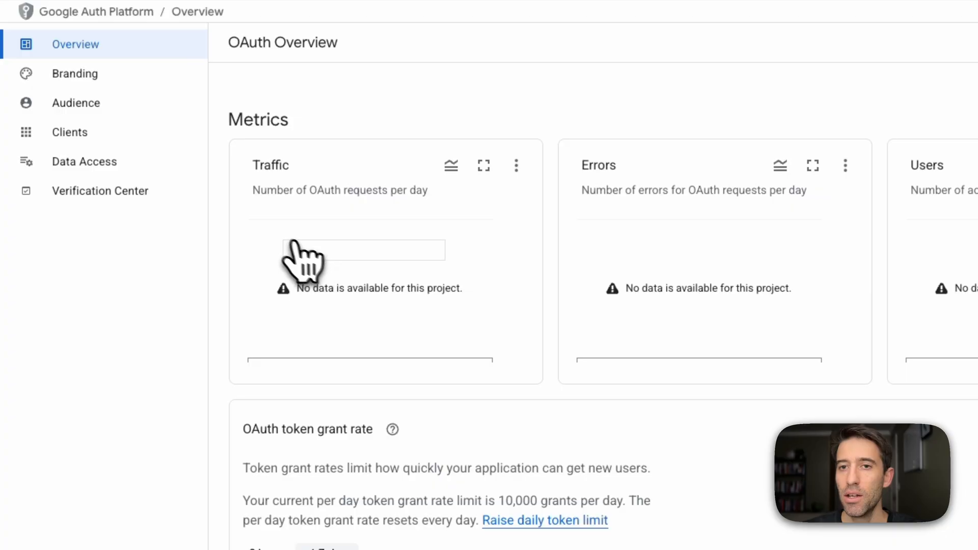
left_click(82, 135)
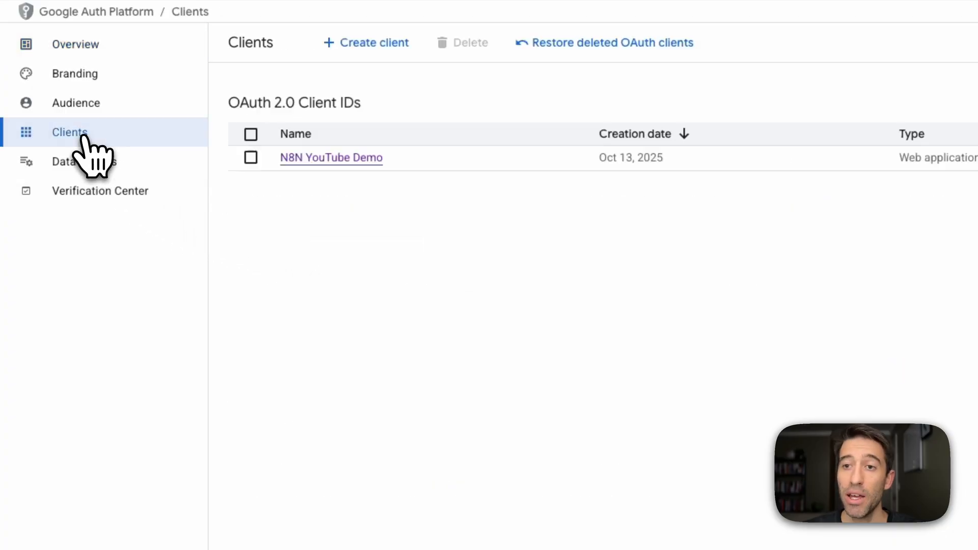
left_click(308, 162)
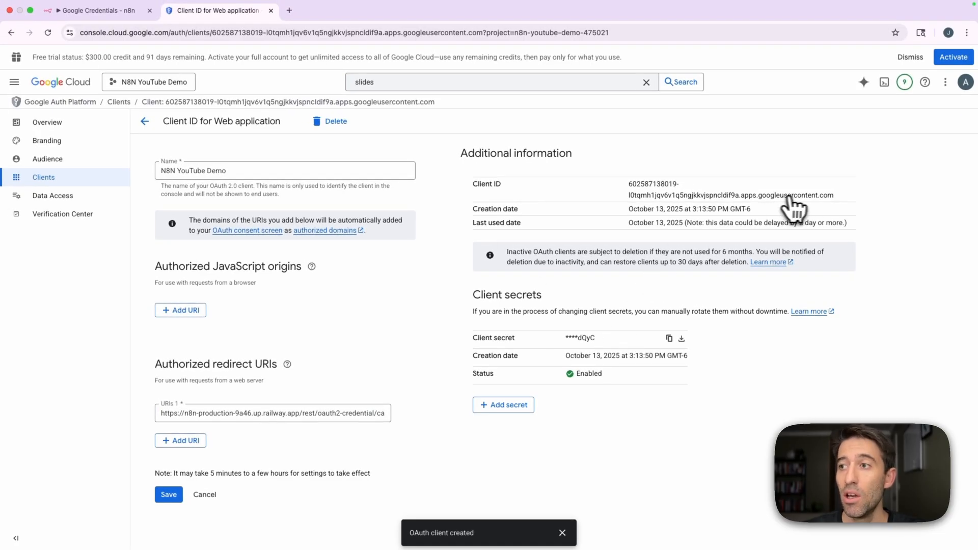
Copy the OAuth client's Client ID from Google Cloud into the Client ID of the Google Sheets credential in n8n.
left_click_drag(834, 198, 641, 181)
key("ctrl+c")
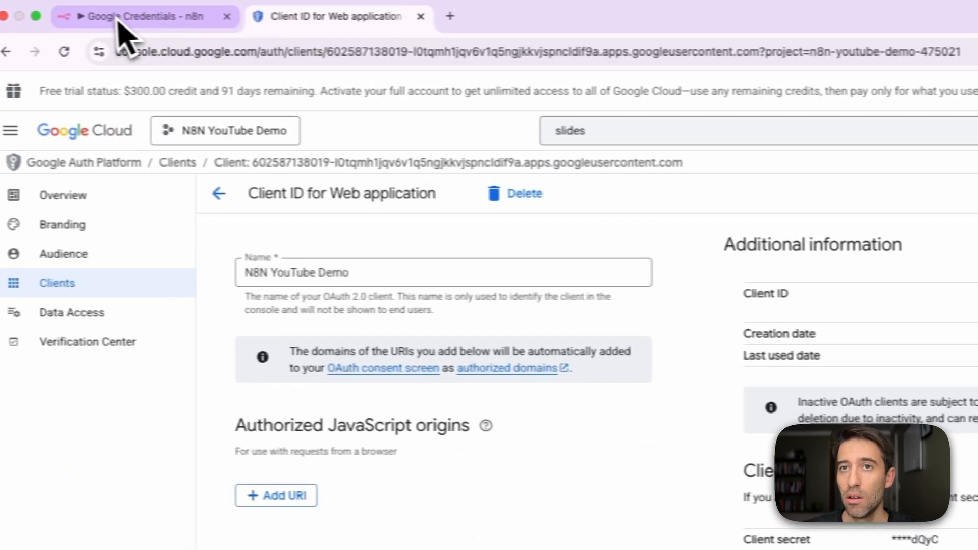
left_click(118, 28)
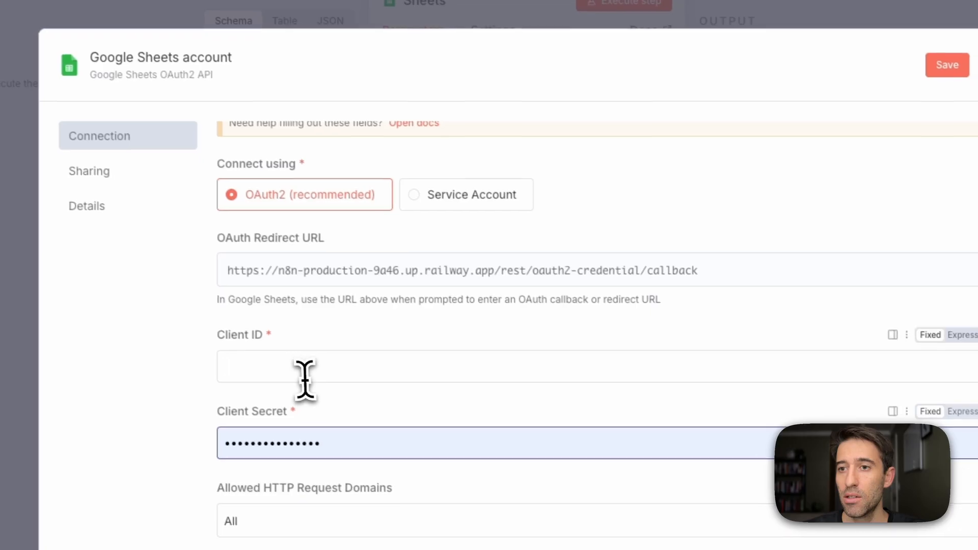
left_click(304, 377)
key("ctrl+v")
Copy the client secret from Google Cloud, replace the Google Sheets credential's prefilled Client Secret with it, and save the credential.
left_click(209, 13)
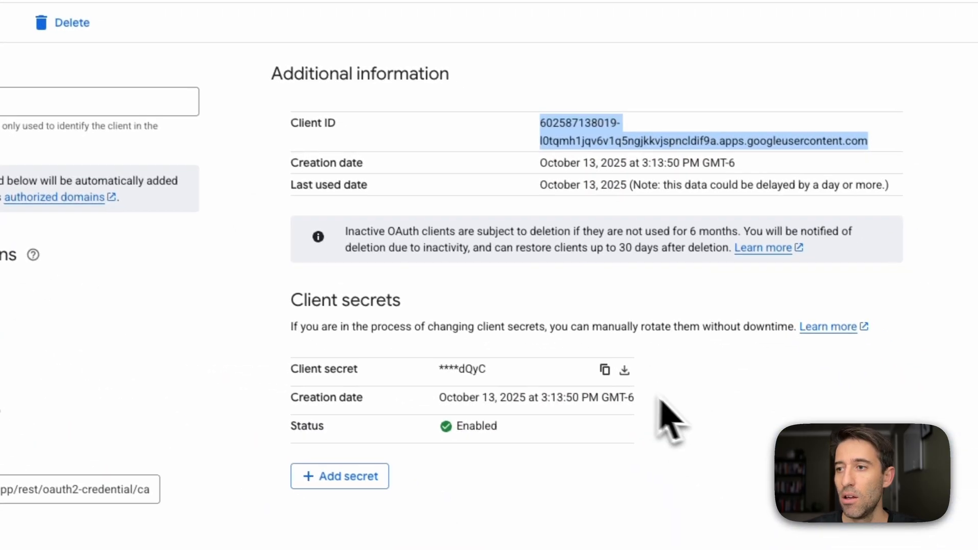
left_click(605, 370)
left_click(191, 19)
left_click(461, 397)
key("ctrl+v")
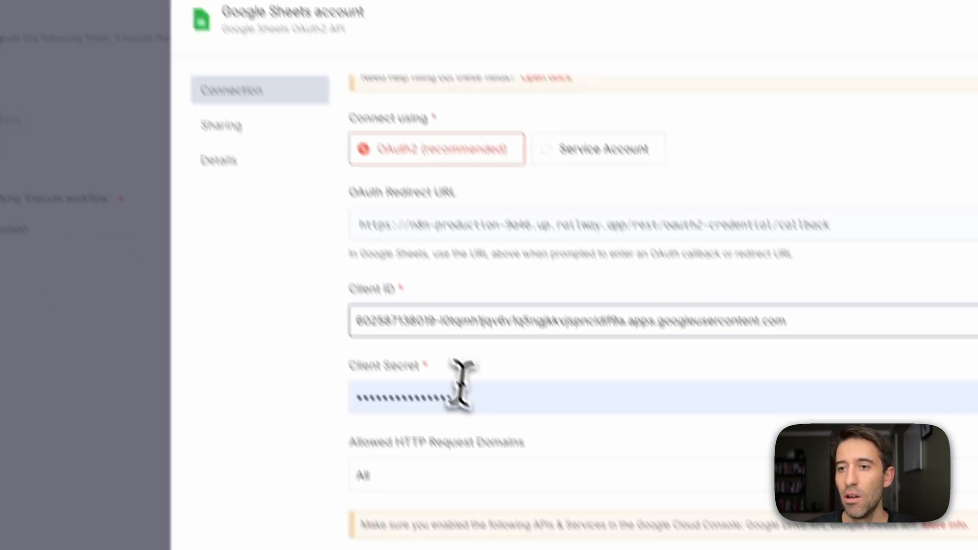
left_click_drag(467, 397, 286, 398)
key("ctrl+v")
left_click(295, 399)
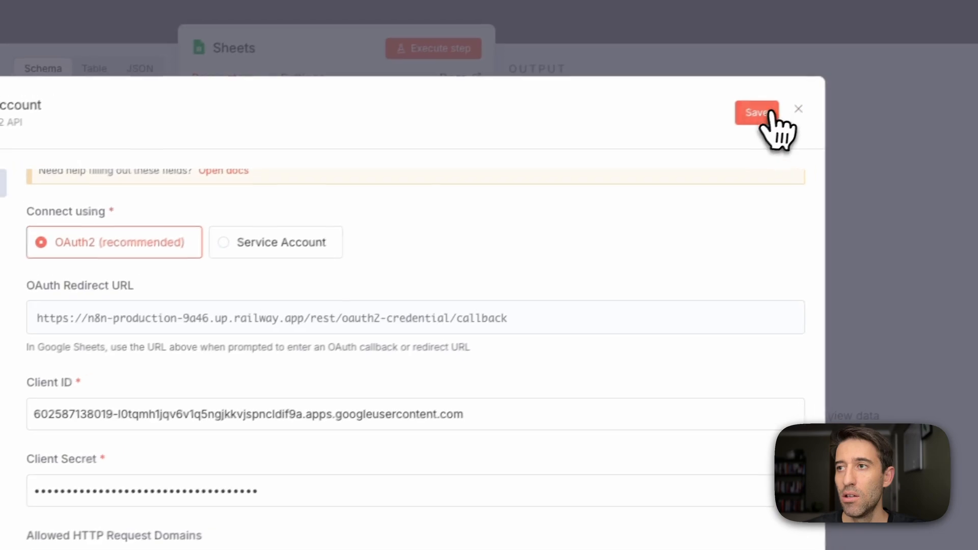
left_click(758, 112)
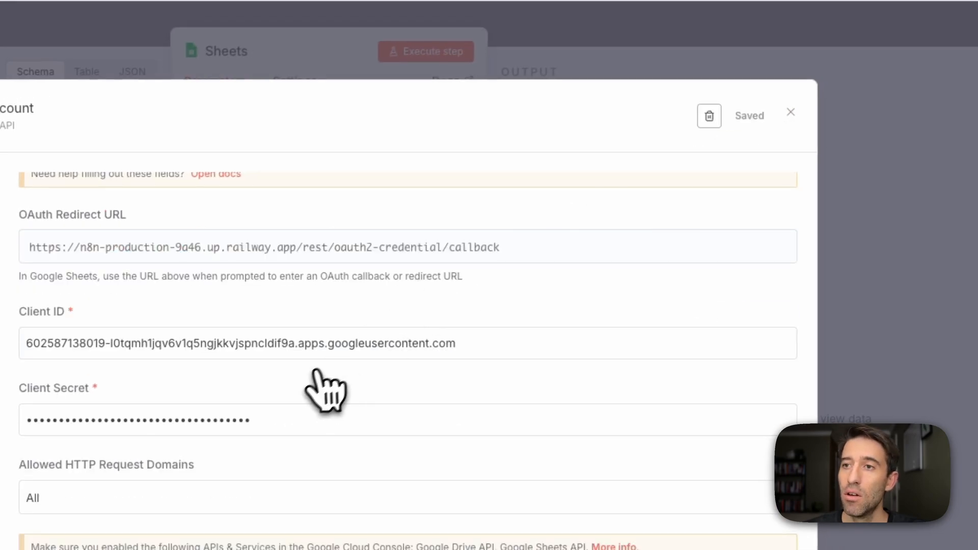
Start the Google sign-in from the saved Google Sheets credential and choose the Google account.
scroll(316, 371, "up", 1)
scroll(308, 378, "down", 3)
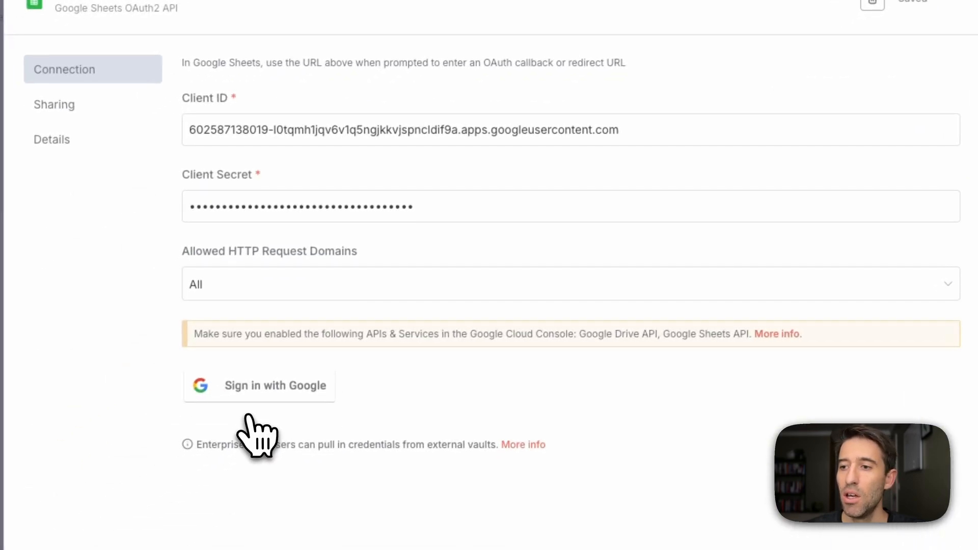
left_click(257, 391)
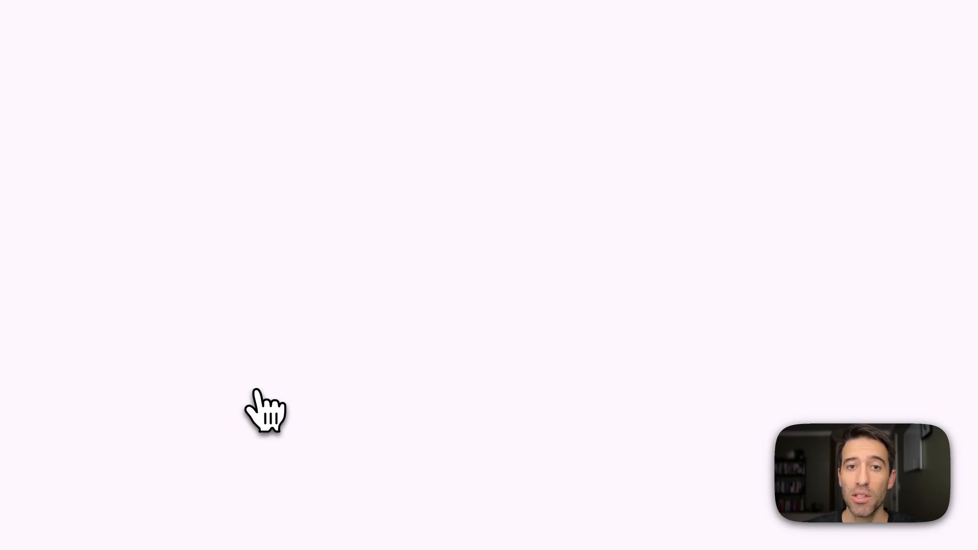
left_click(595, 227)
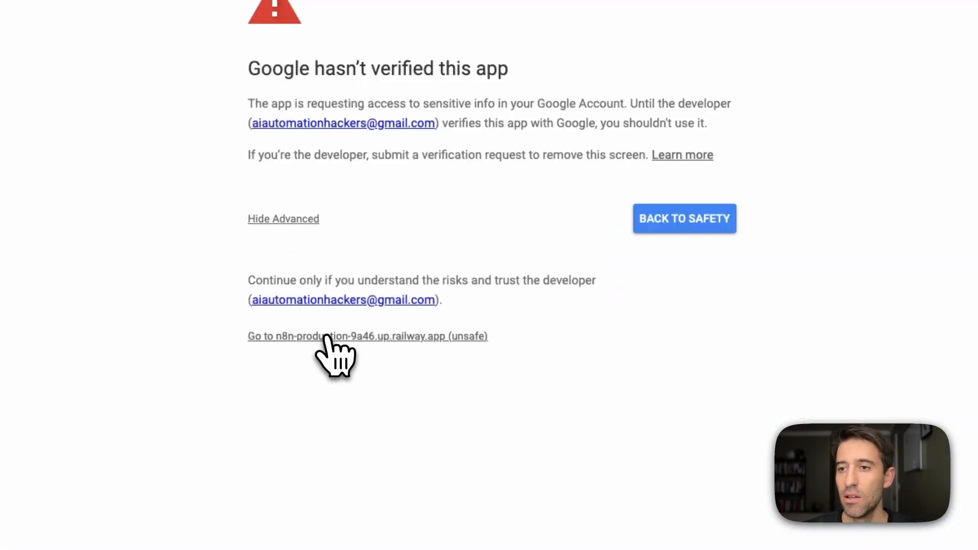
Proceed past the unverified-app warning to n8n-production-9a46.up.railway.app and grant it all requested Drive and Sheets permissions.
left_click(326, 337)
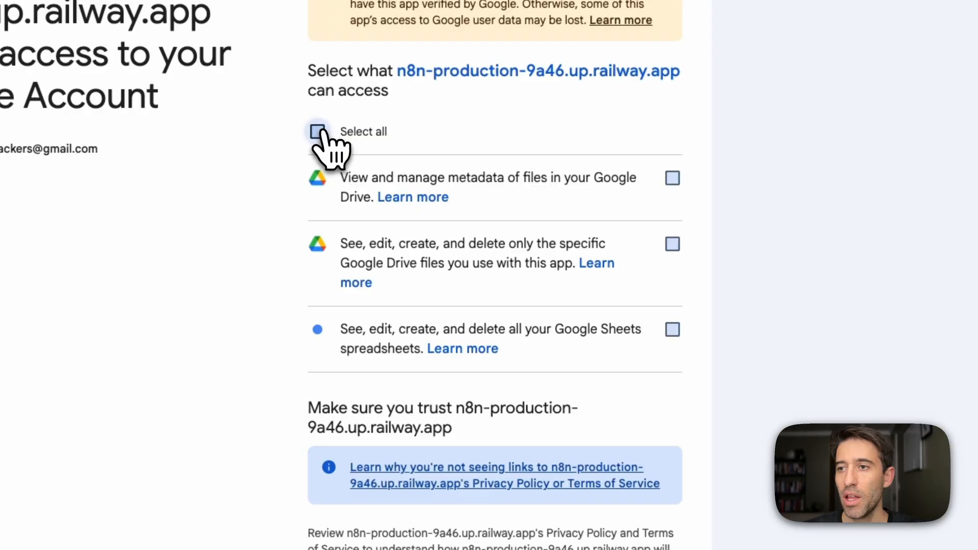
left_click(318, 132)
left_click(616, 485)
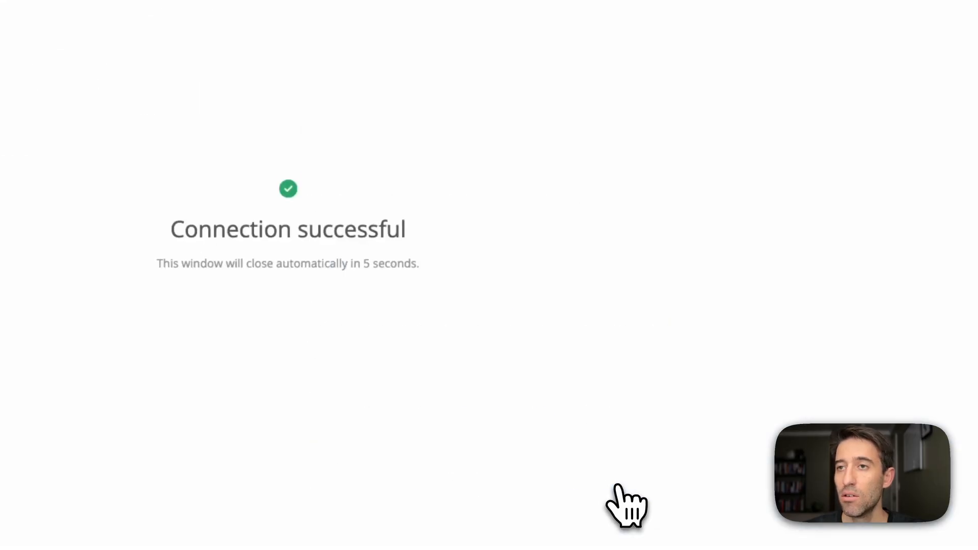
Close the Google Sheets credential and dismiss the browser's offer to save the password.
left_click(395, 16)
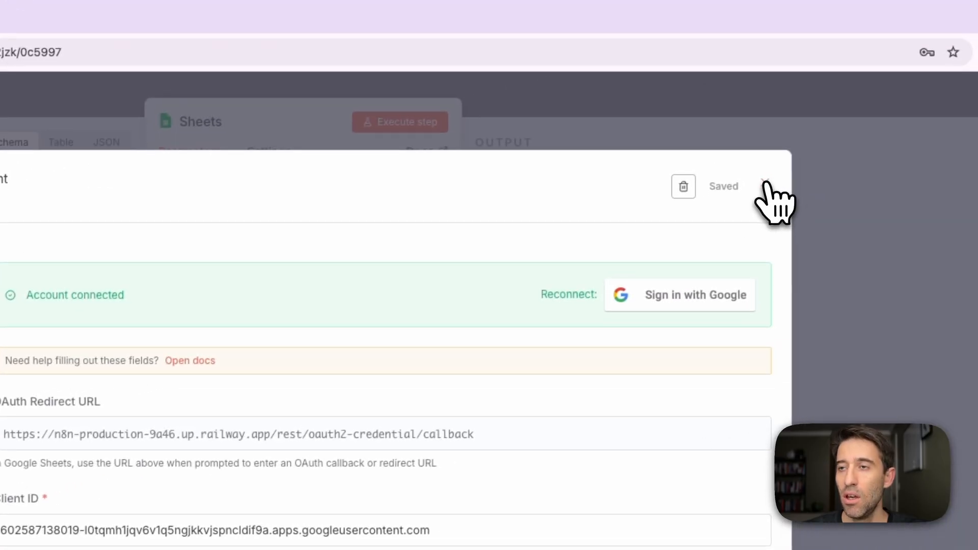
left_click(769, 186)
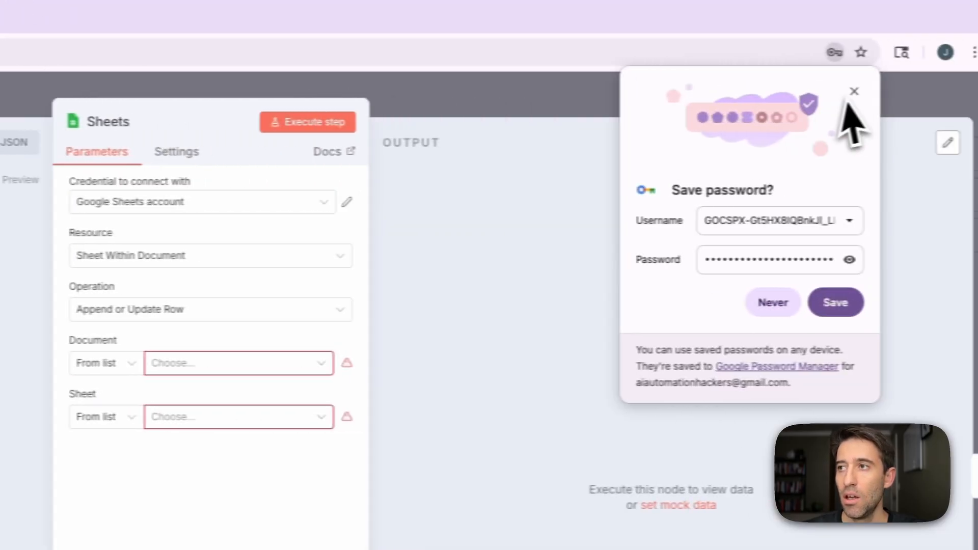
left_click(946, 91)
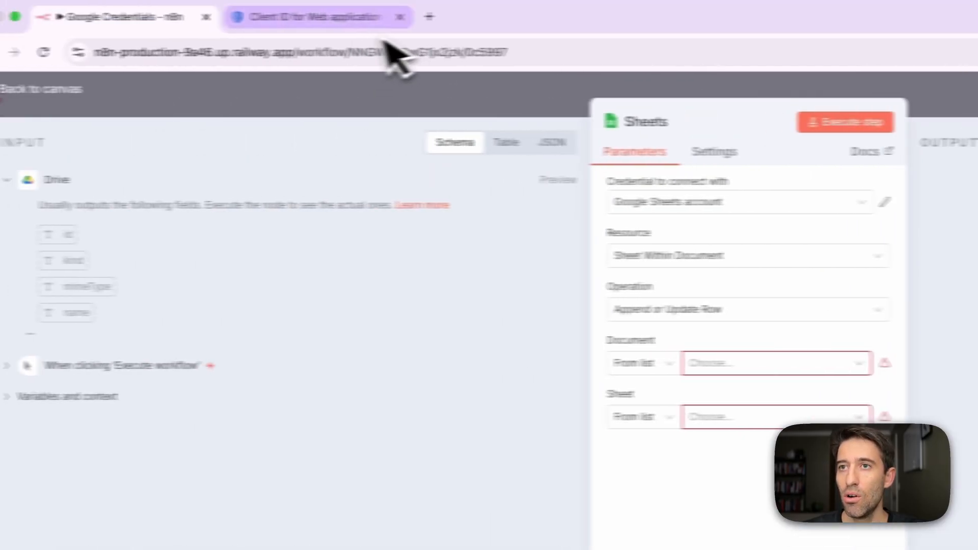
Open Google Drive in a new browser tab and create a new Google Sheets spreadsheet.
left_click(429, 17)
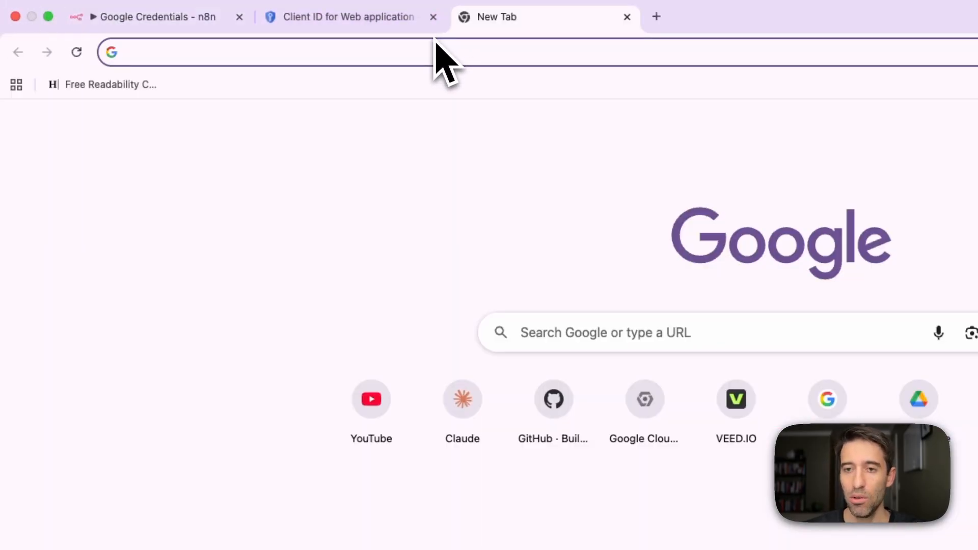
type("drive.google.com")
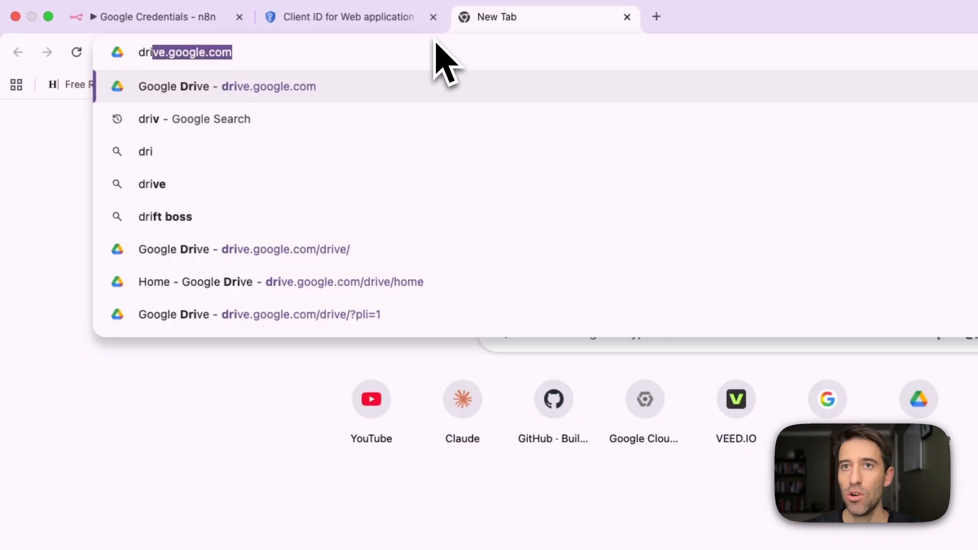
key("Return")
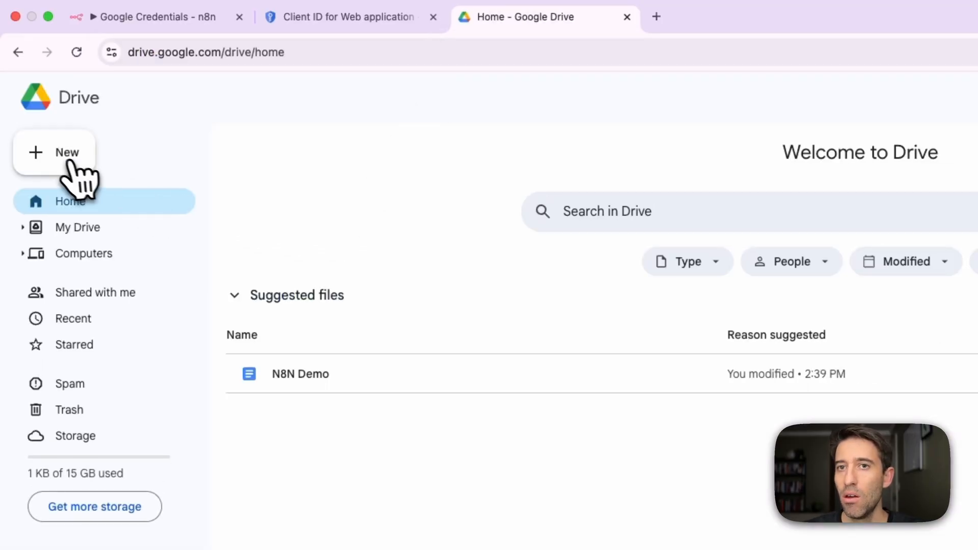
left_click(72, 170)
left_click(96, 257)
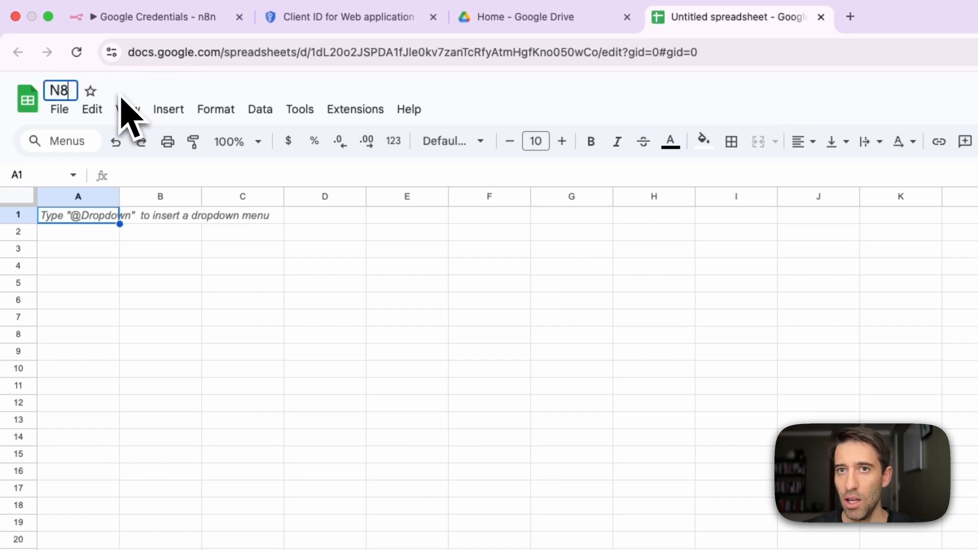
Name the spreadsheet "N8N Demo Sheet" and enter 1 in cell A1.
type("N8")
type("N Demo")
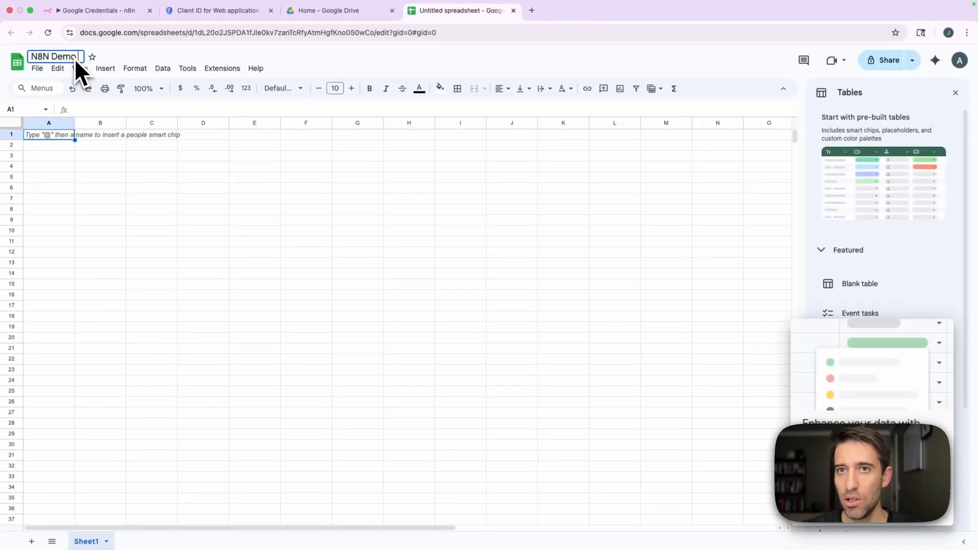
type(" Sheet")
key("Return")
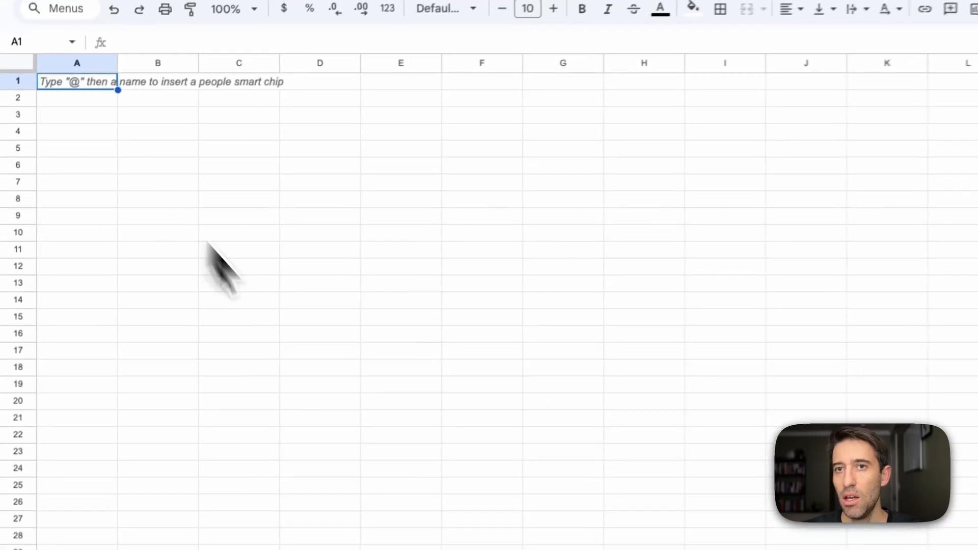
type("1")
left_click(218, 249)
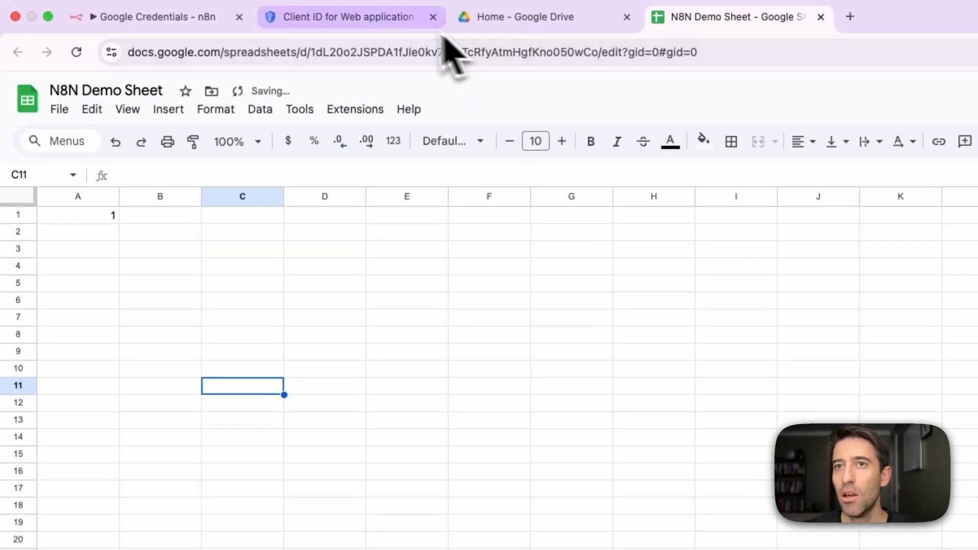
Return to n8n and set the Sheets node's document to N8N Demo Sheet and its sheet to Sheet1.
left_click(201, 20)
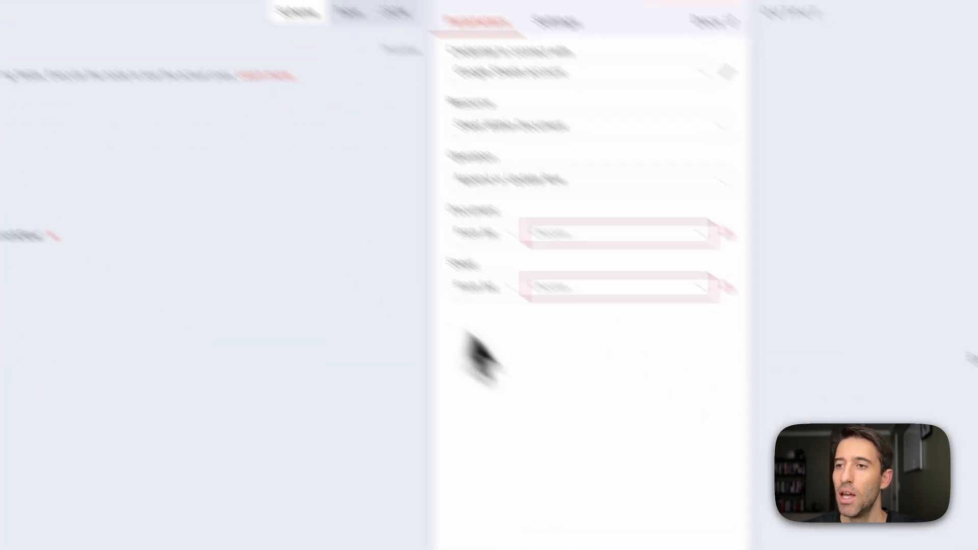
left_click(582, 167)
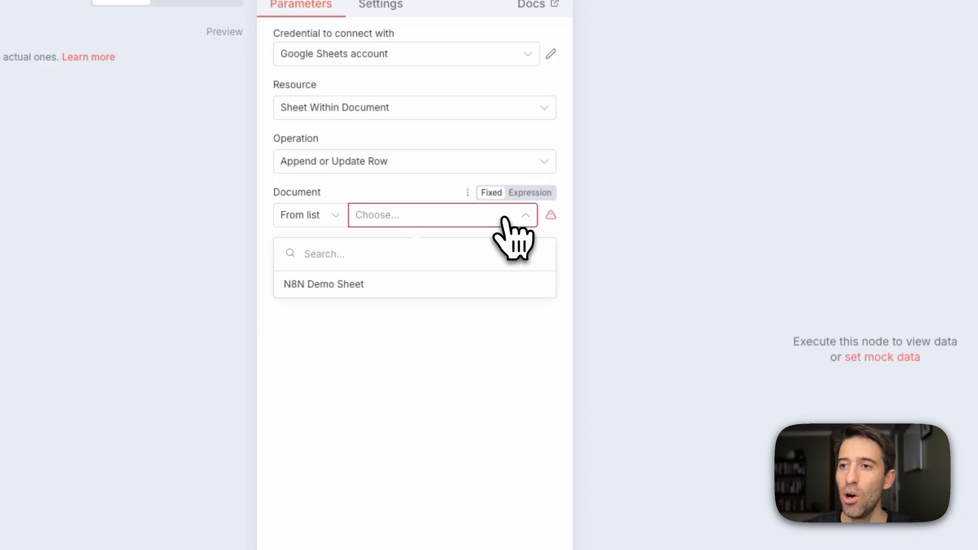
left_click(344, 284)
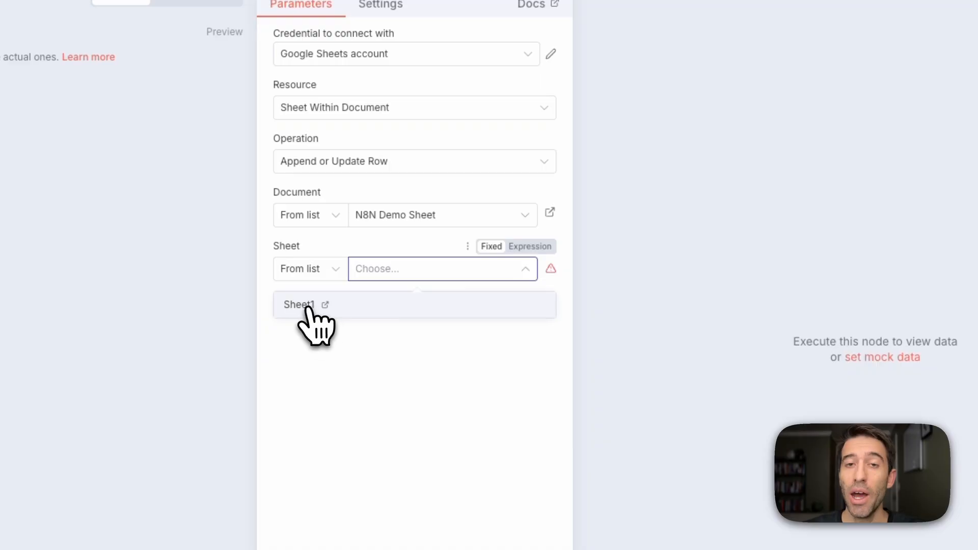
left_click(308, 305)
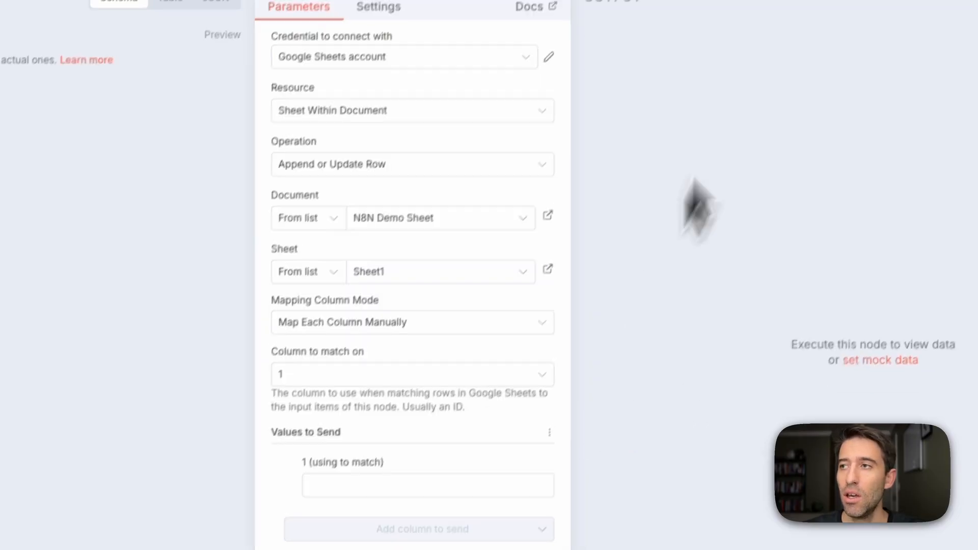
Close the Sheets node, create a new Google Docs credential in the Docs node and fill in the client ID copied from Google Cloud.
left_click(748, 51)
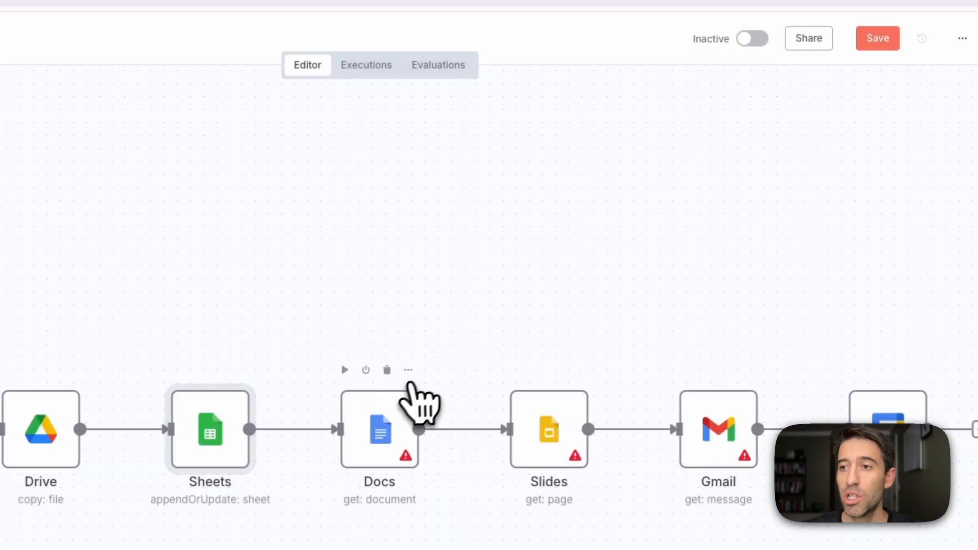
double_click(386, 429)
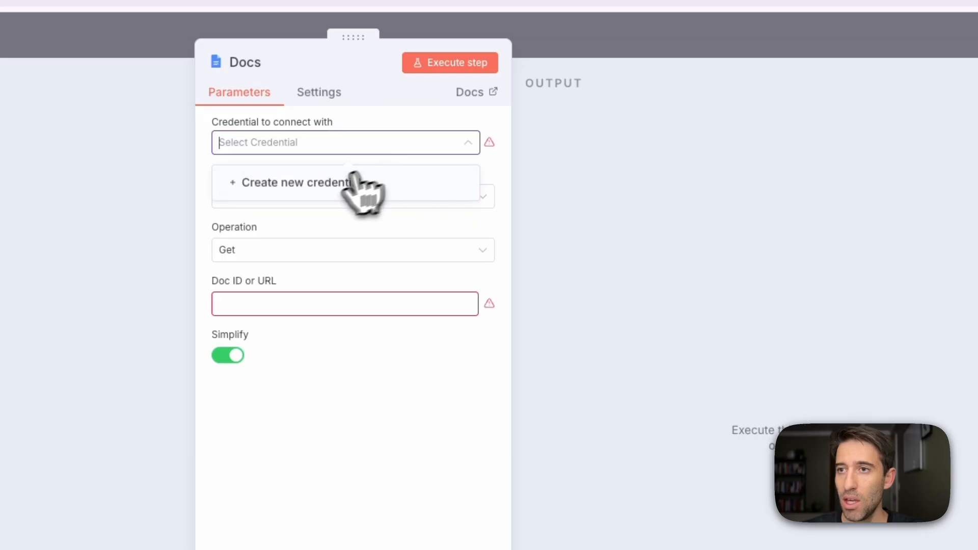
left_click(357, 183)
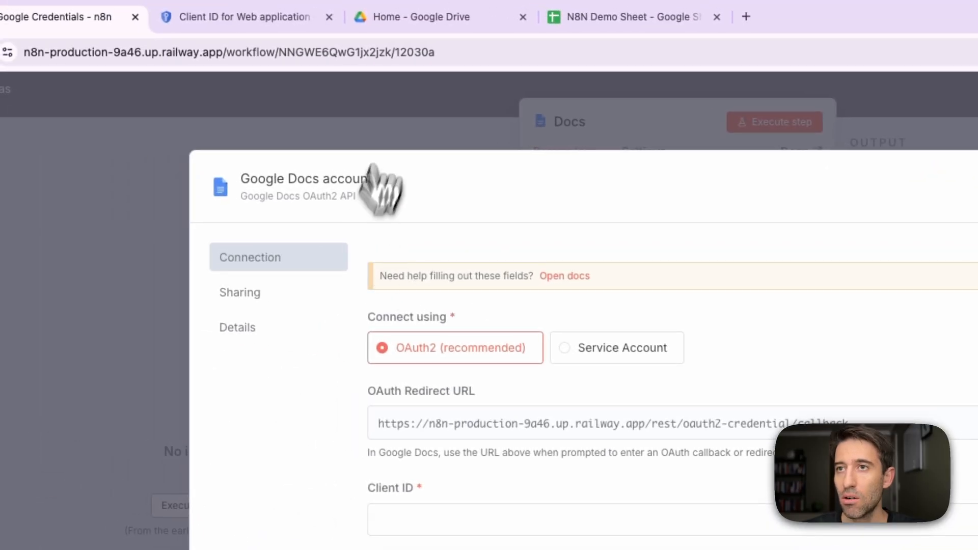
left_click(249, 23)
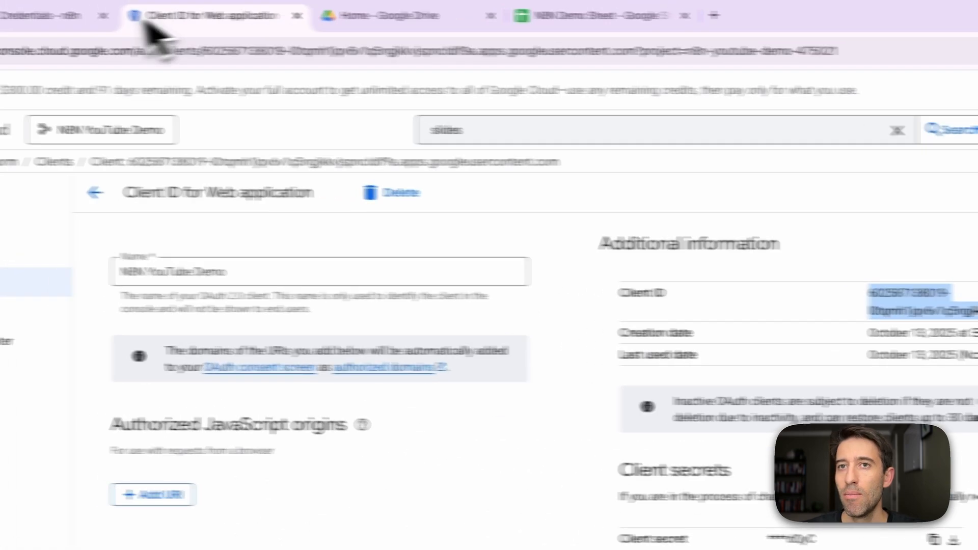
left_click(162, 24)
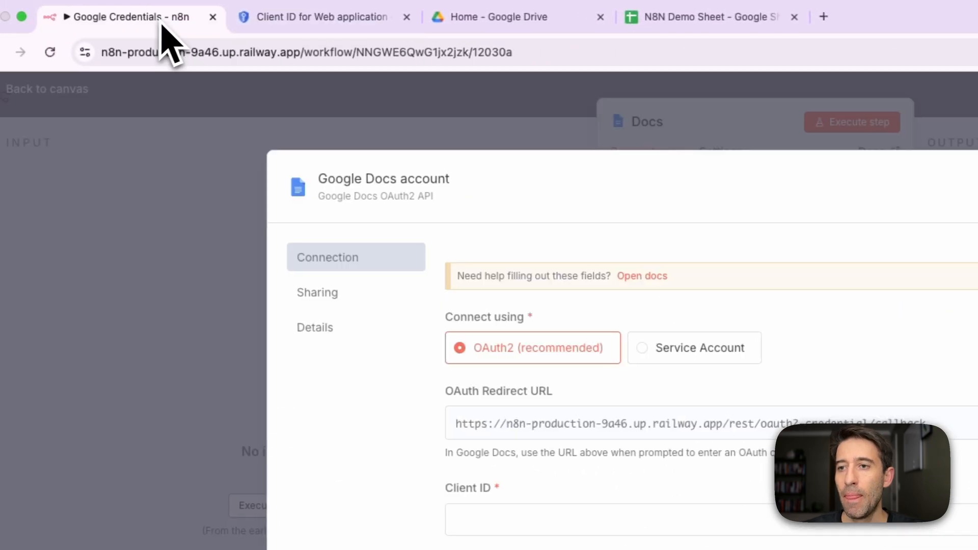
left_click(424, 429)
key("ctrl+v")
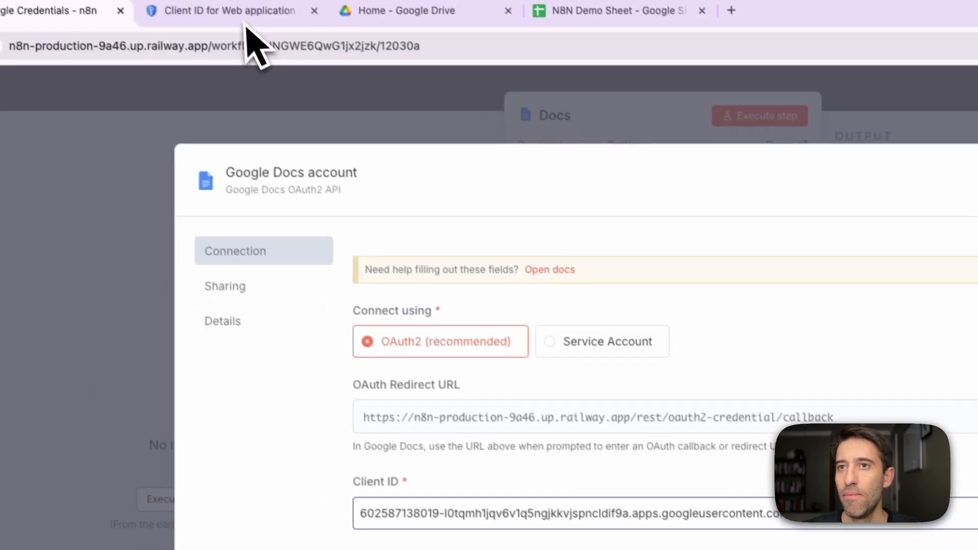
Copy the client secret from Google Cloud into the Google Docs credential's Client Secret field and save the credential.
left_click(245, 10)
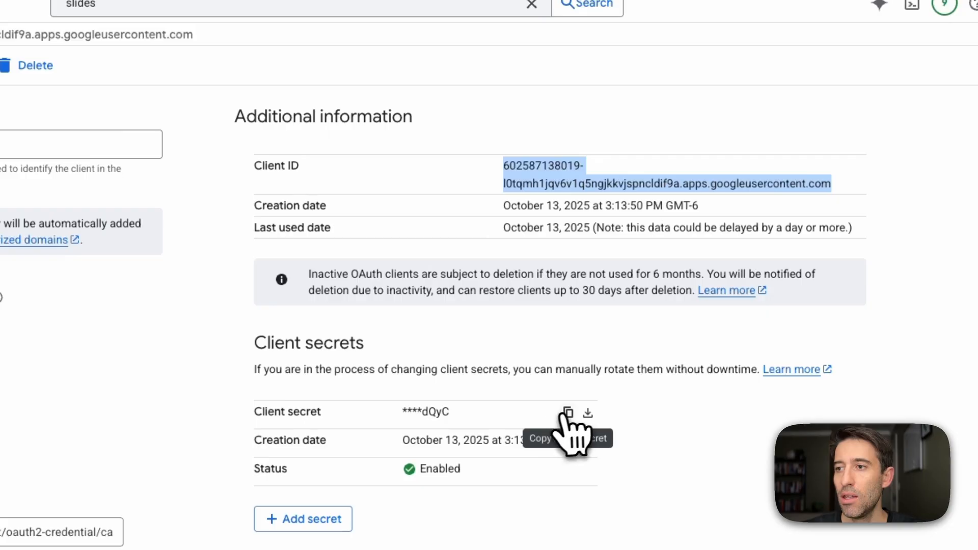
left_click(568, 413)
left_click(153, 15)
left_click(329, 443)
key("ctrl+v")
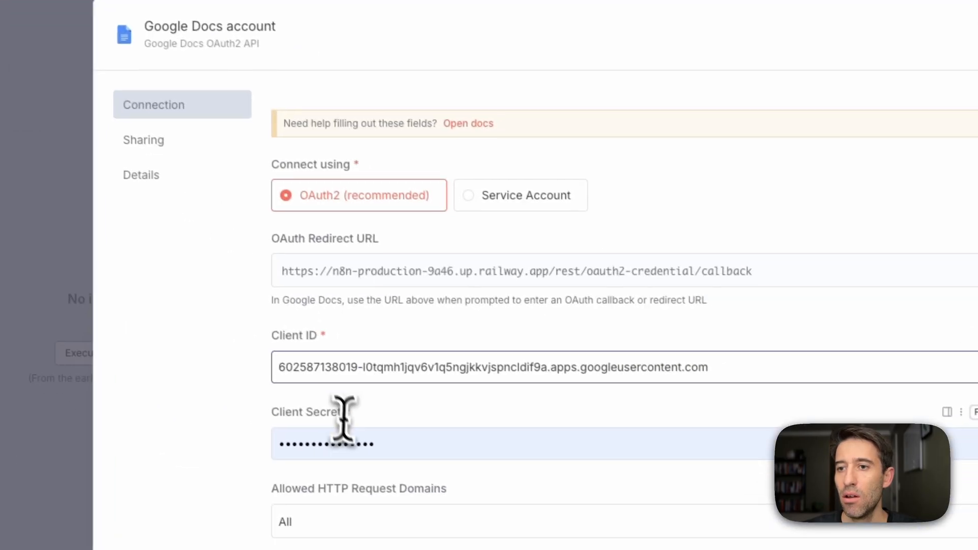
double_click(352, 439)
key("ctrl+v")
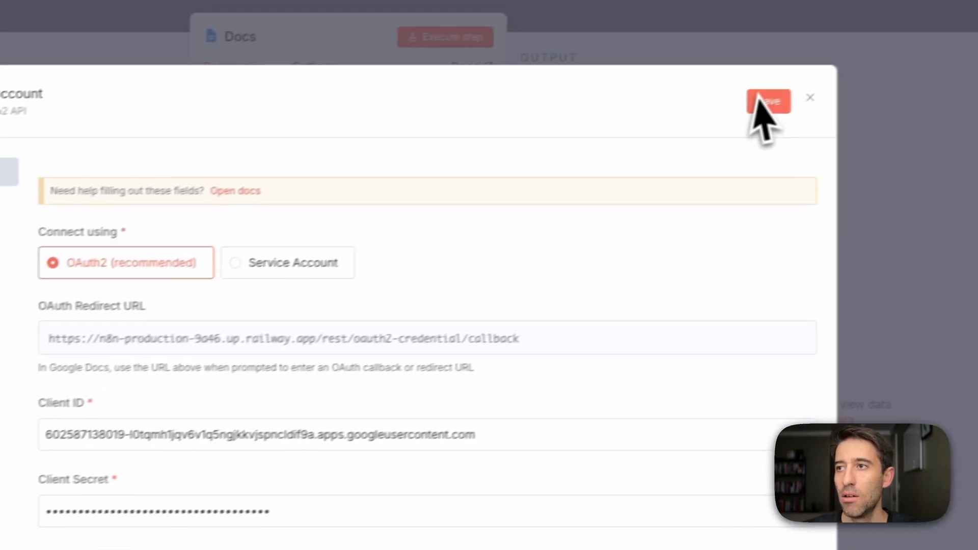
left_click(977, 32)
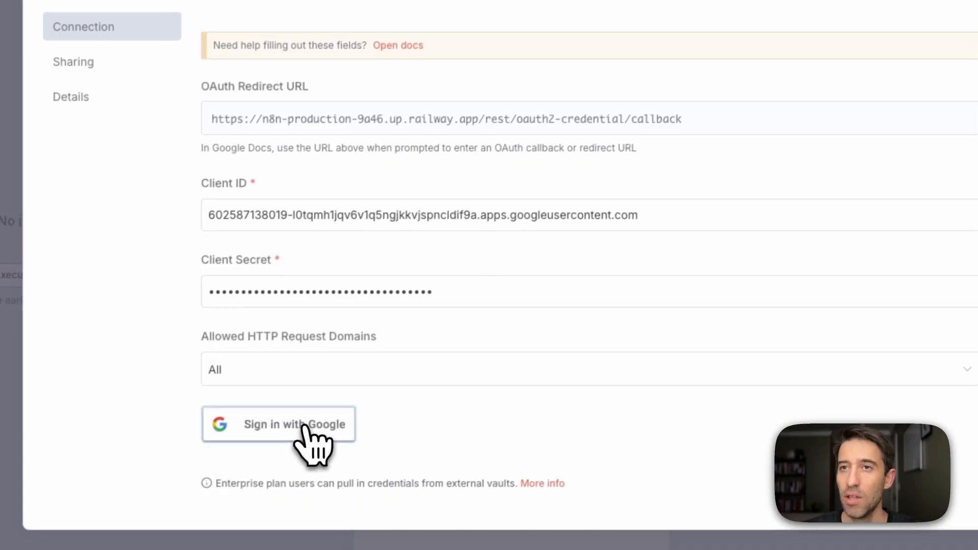
Sign in with Google for the Google Docs credential, continue past the unverified app warning and grant n8n access to Google Docs.
left_click(193, 523)
left_click(578, 189)
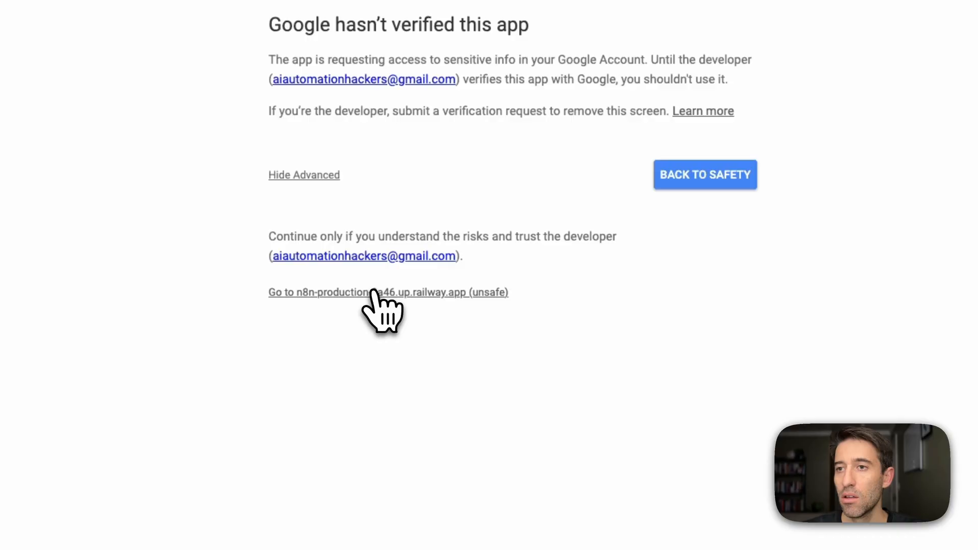
left_click(374, 293)
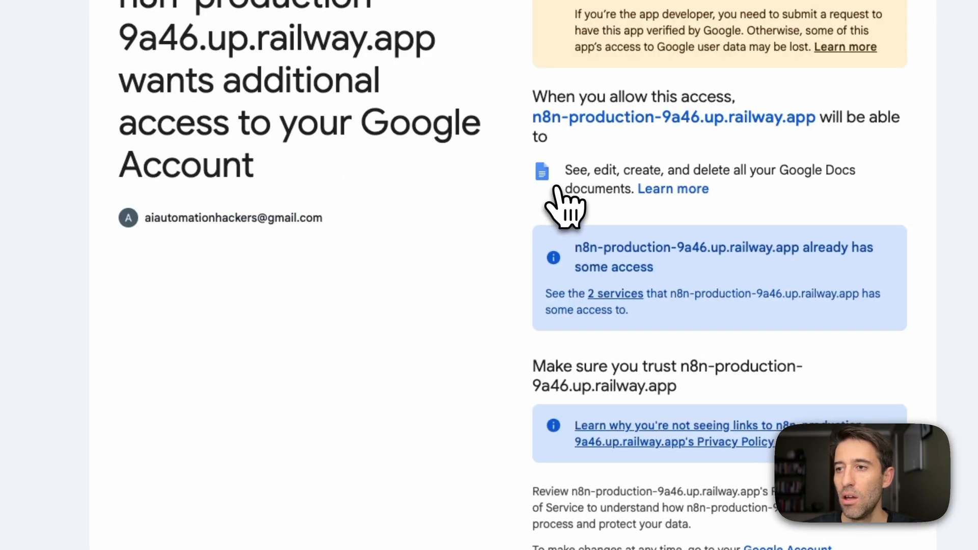
scroll(560, 199, "down", 3)
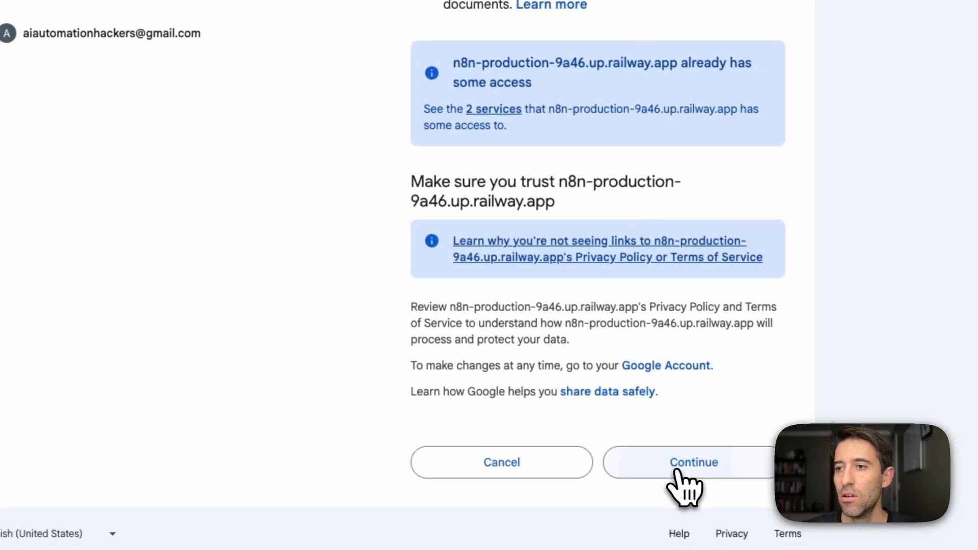
left_click(678, 471)
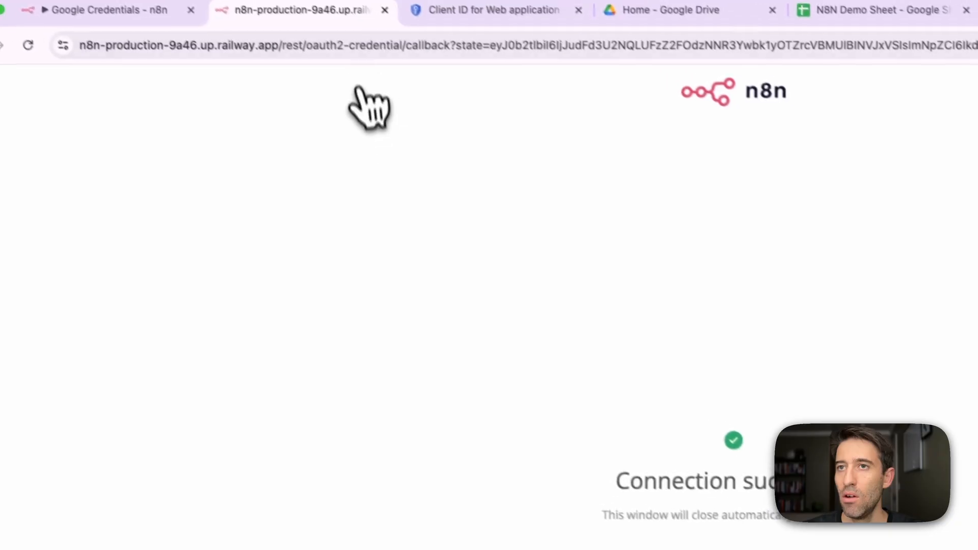
left_click(384, 10)
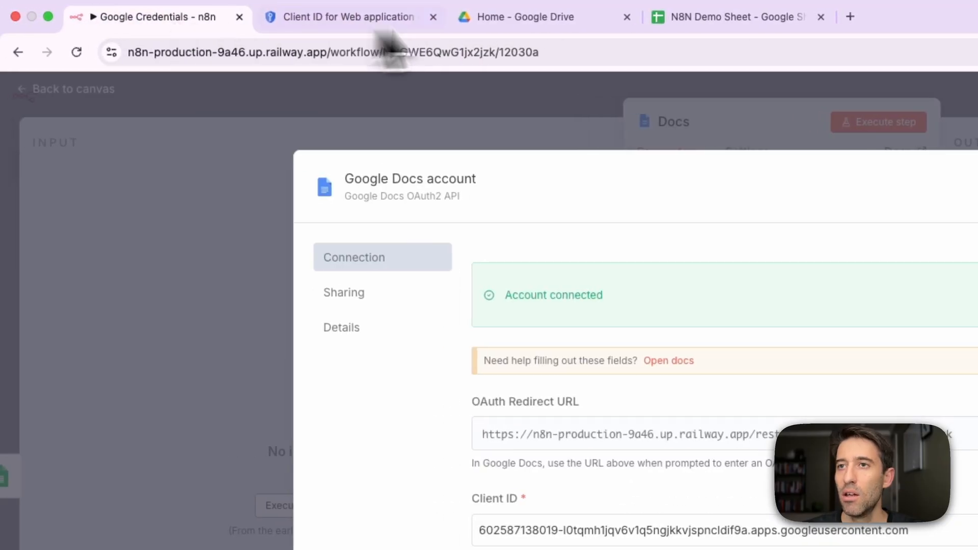
Look in Google Drive for an existing document, and close the Google Docs credential in n8n.
left_click(509, 20)
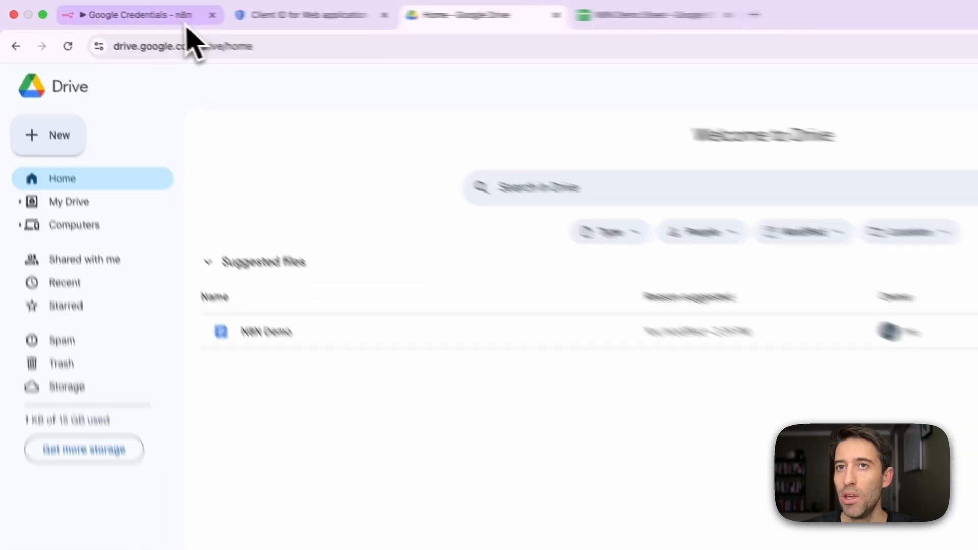
left_click(117, 11)
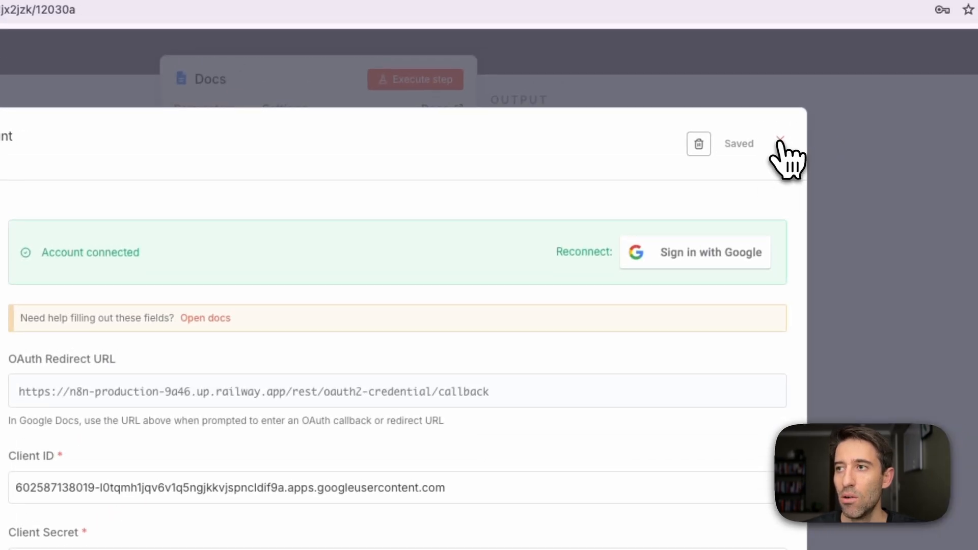
left_click(925, 34)
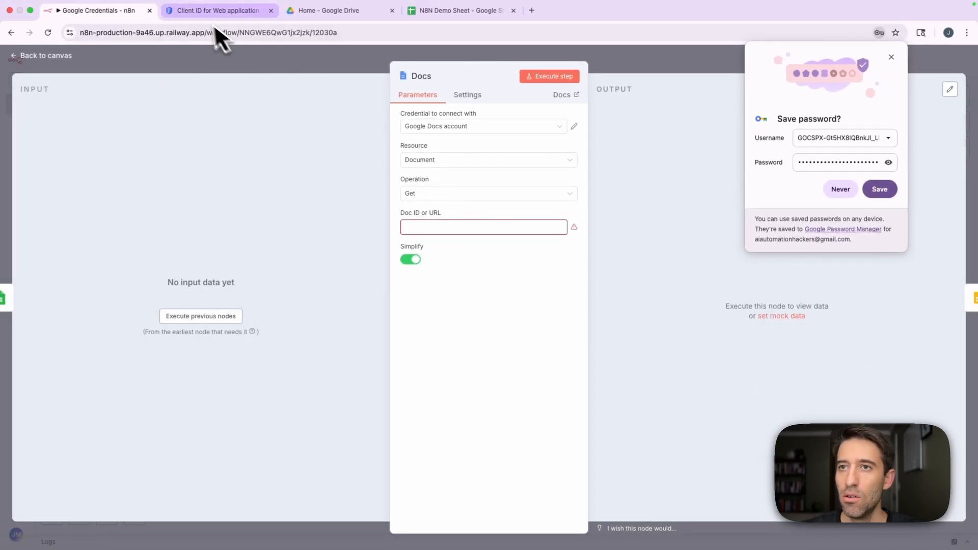
Open the N8N Demo document from Google Drive and enter its document ID in the n8n Docs node.
left_click(360, 14)
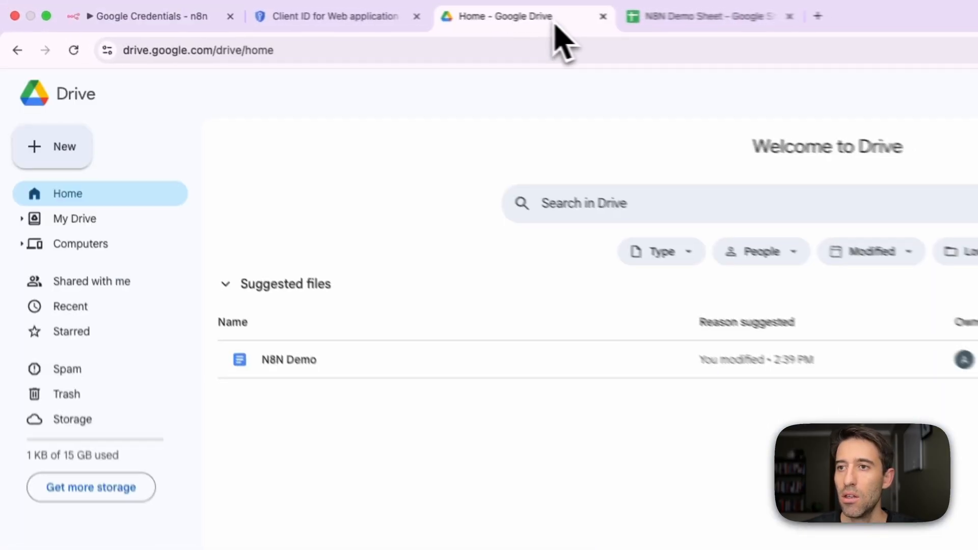
double_click(195, 244)
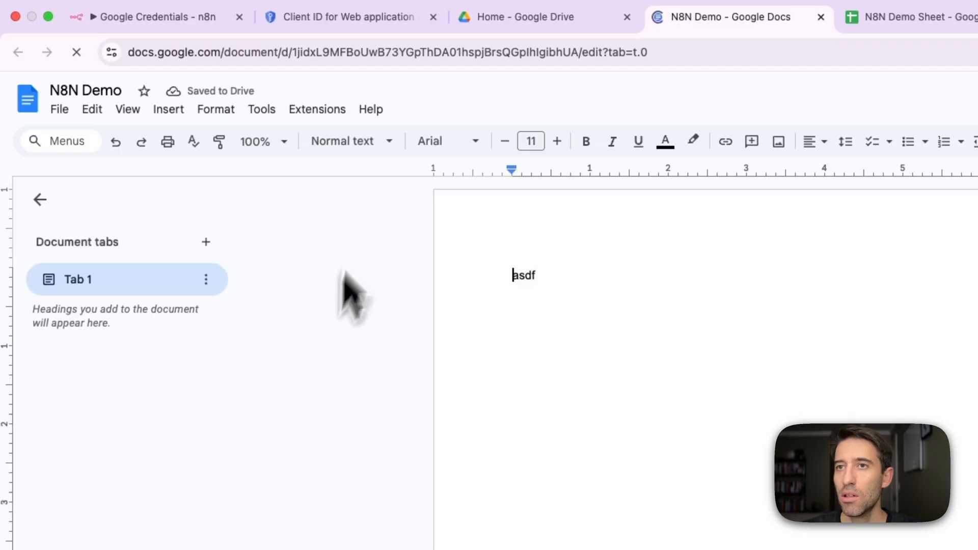
left_click(451, 60)
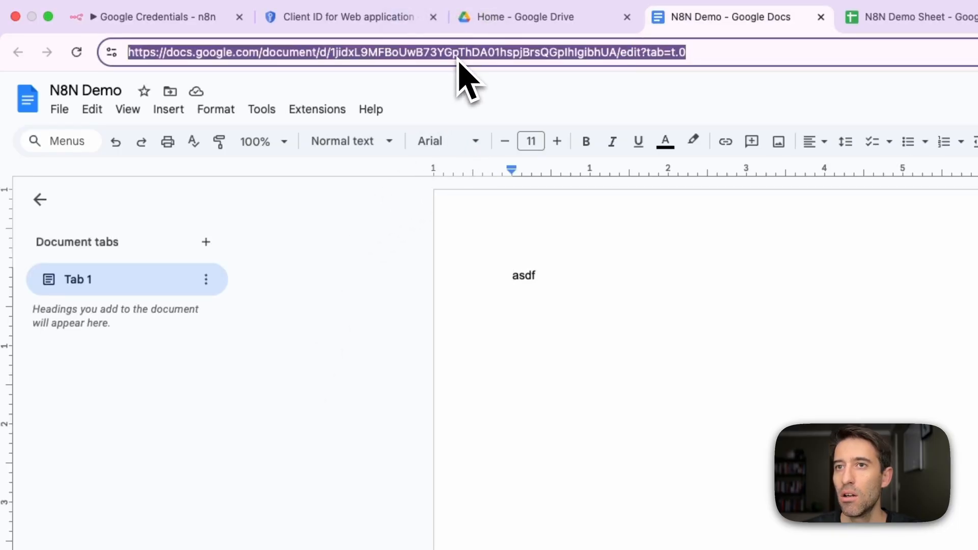
left_click(170, 19)
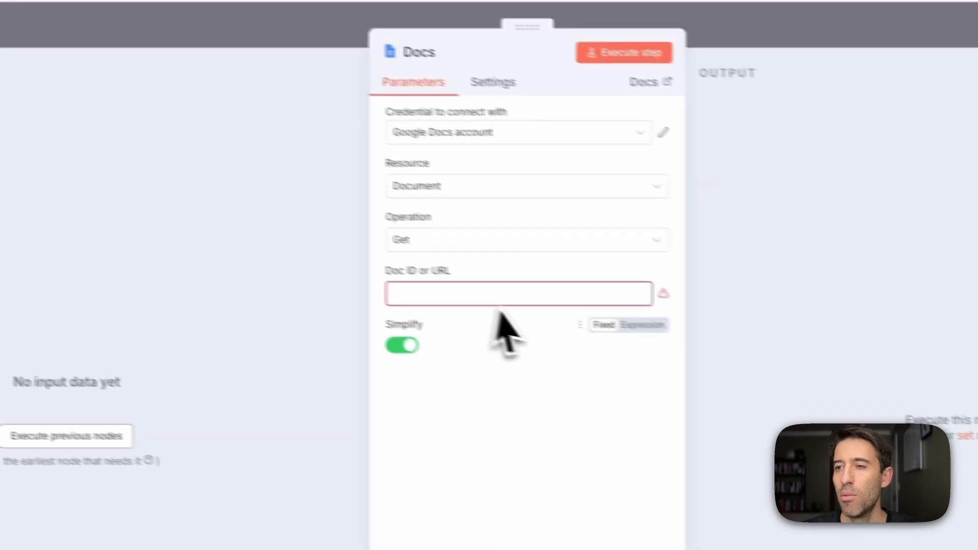
left_click(466, 288)
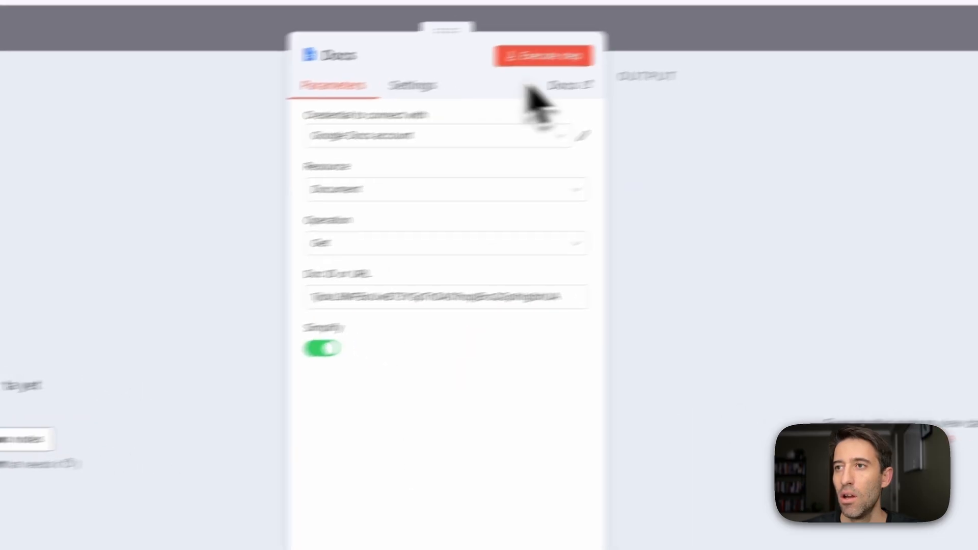
Close the Docs node, create a new Google Slides credential in the Slides node and fill in the client ID copied from Google Cloud.
left_click(644, 55)
double_click(539, 438)
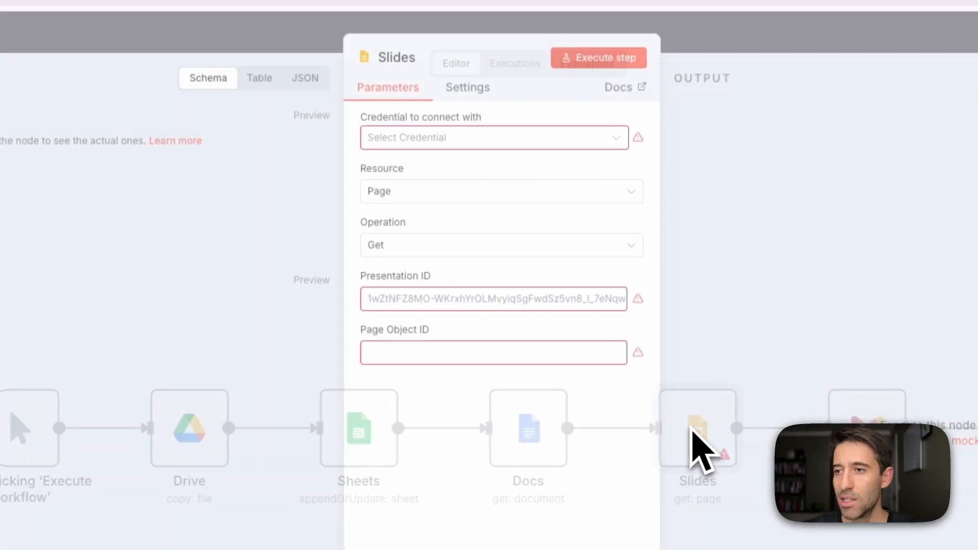
left_click(523, 179)
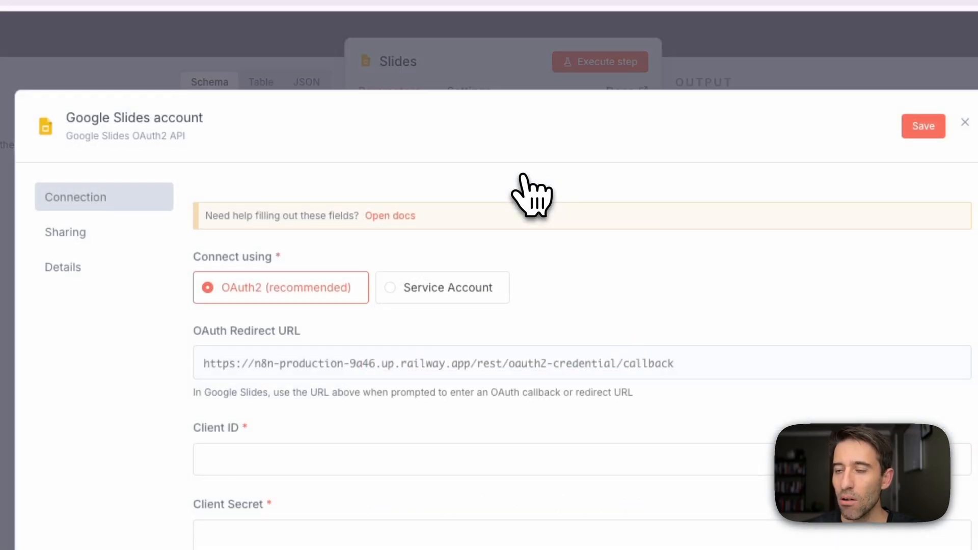
left_click(258, 37)
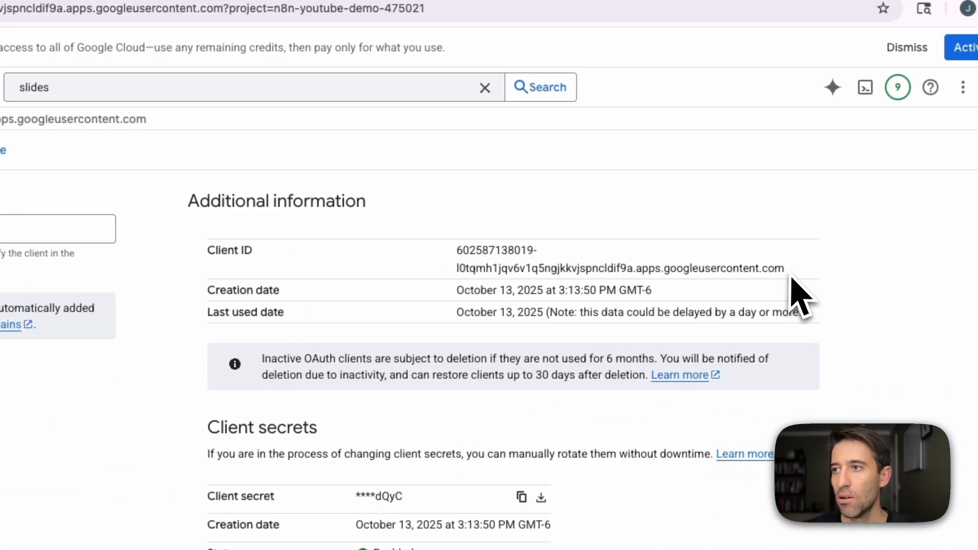
left_click_drag(785, 268, 612, 268)
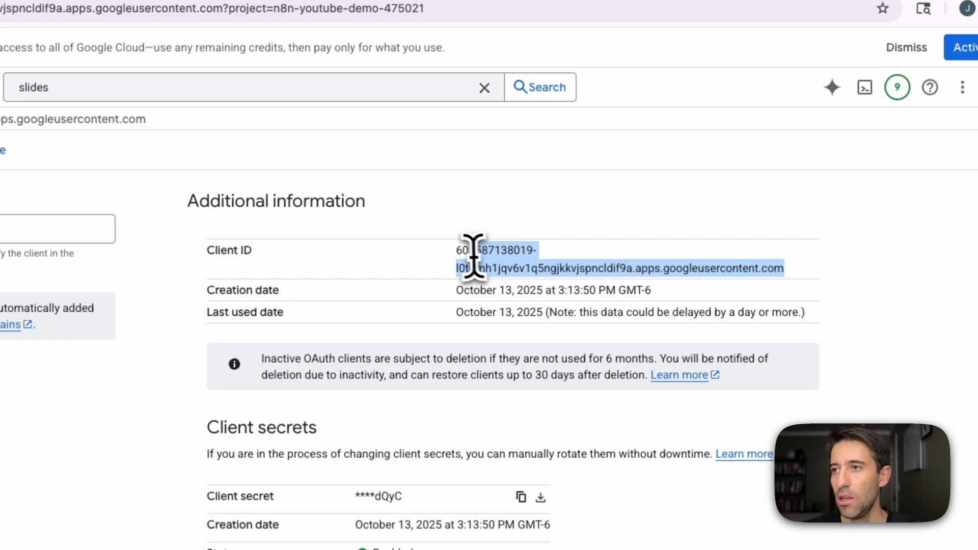
key("super+c")
left_click(138, 11)
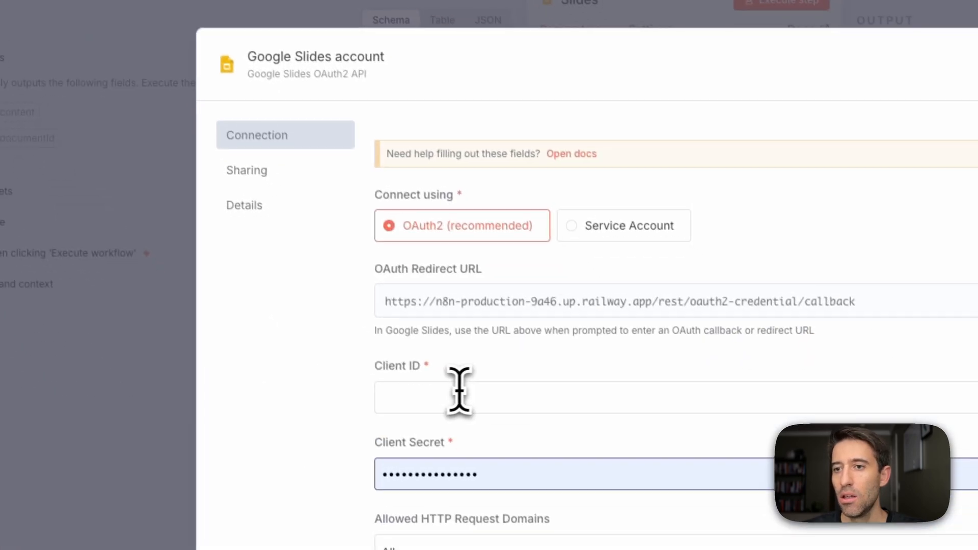
left_click(453, 389)
key("super+v")
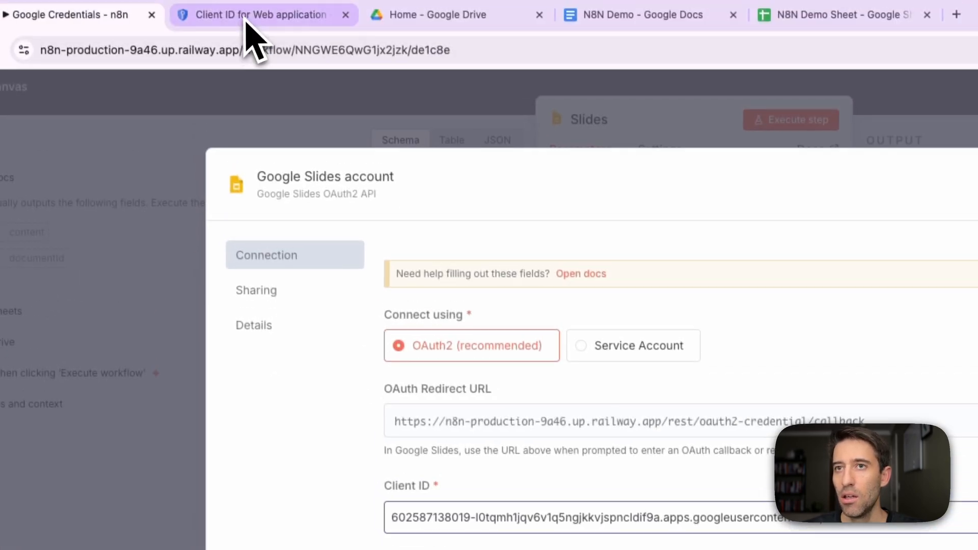
Copy the client secret from Google Cloud into the Google Slides credential's Client Secret field and save the credential.
left_click(251, 32)
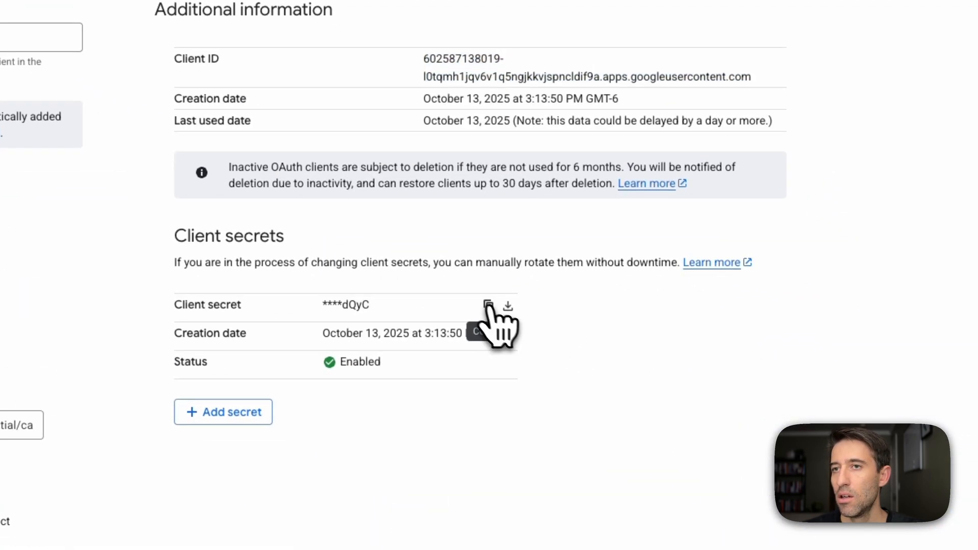
left_click(488, 306)
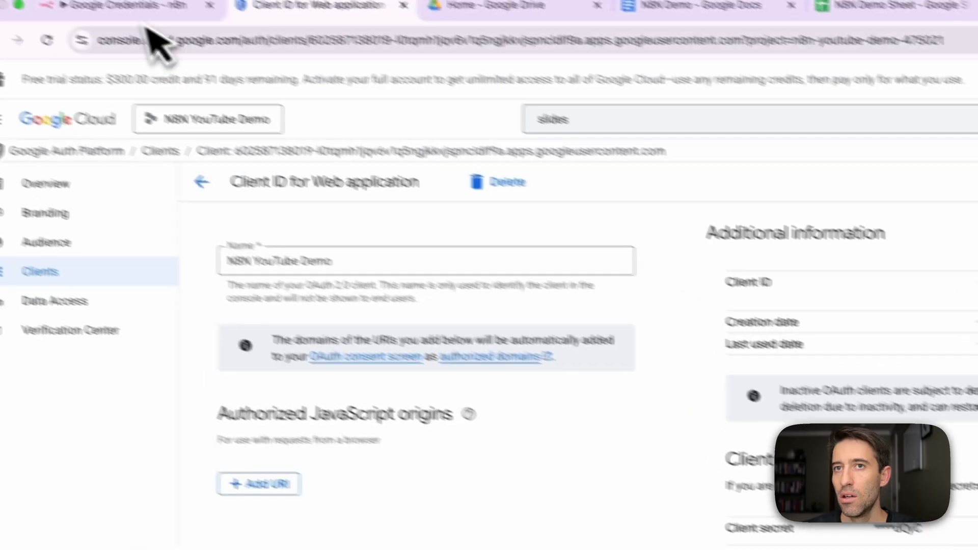
left_click(132, 15)
left_click(469, 338)
key("super+v")
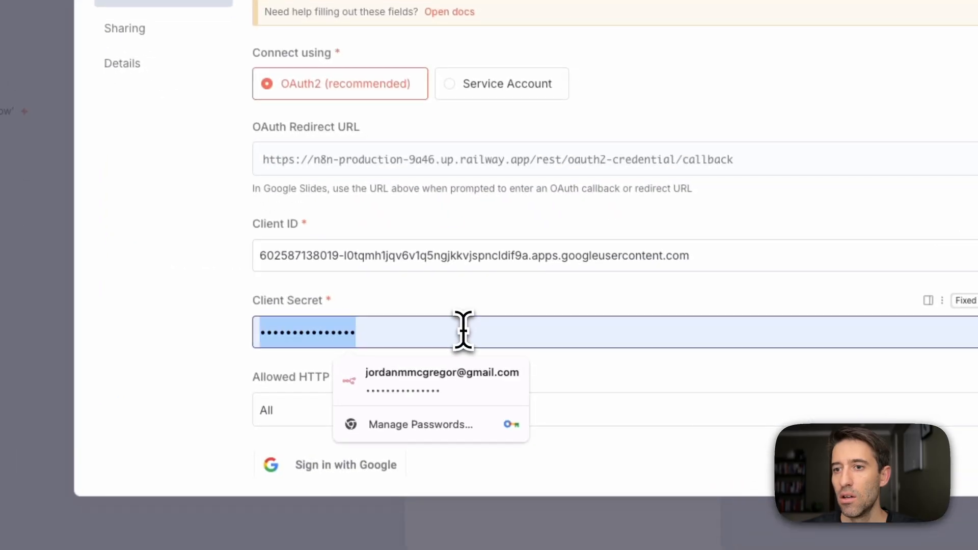
key("super+v")
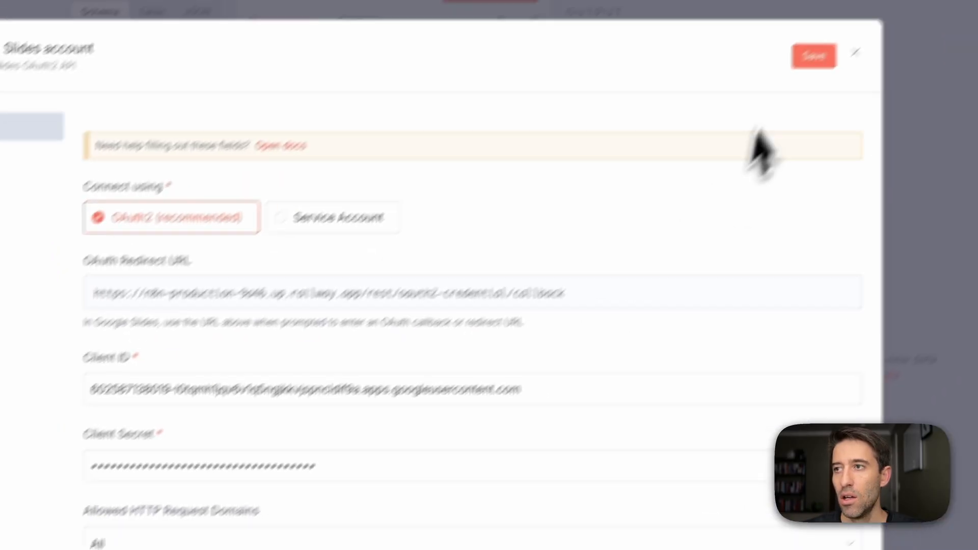
left_click(770, 87)
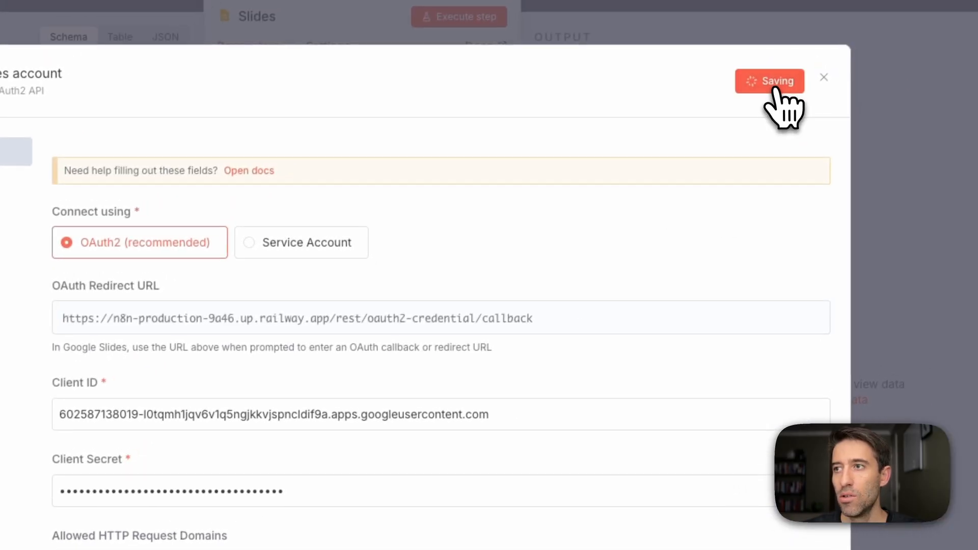
Authorize the Google Slides credential with the Google account, proceeding past the unverified-app warning and granting access, and return to n8n.
left_click(264, 399)
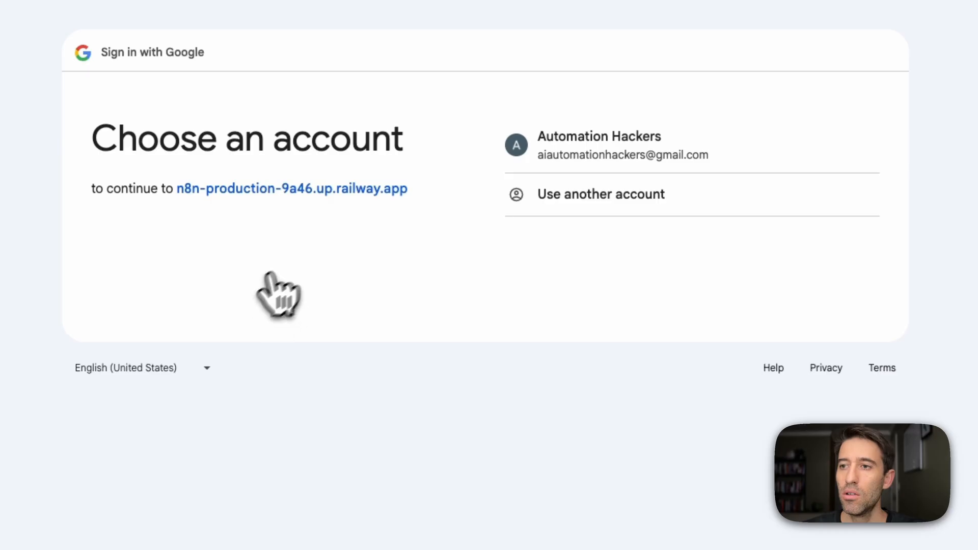
left_click(594, 155)
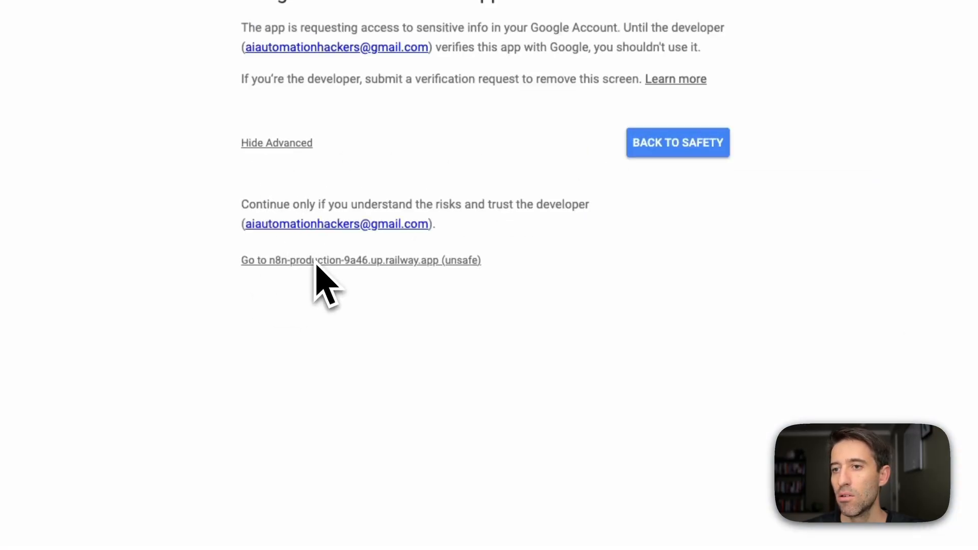
left_click(316, 261)
scroll(316, 284, "down", 3)
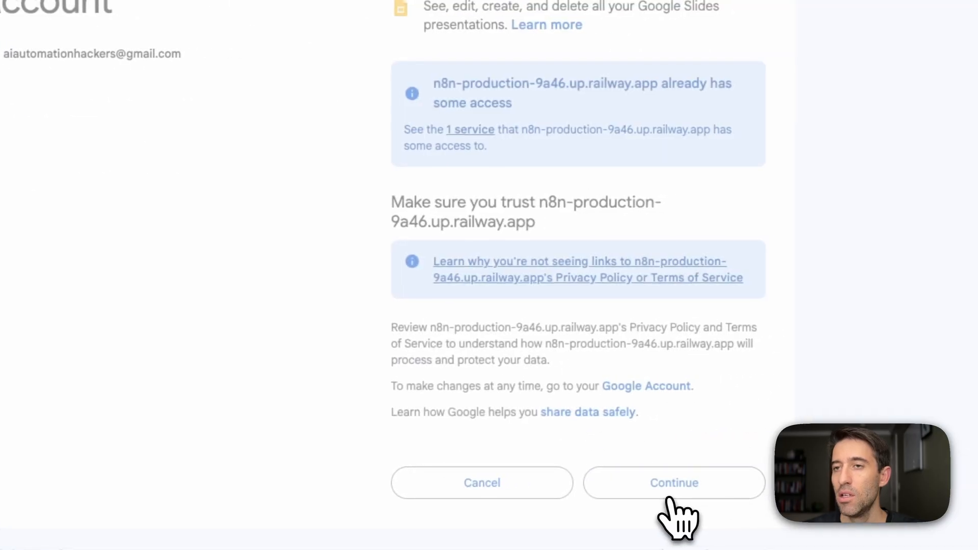
left_click(670, 489)
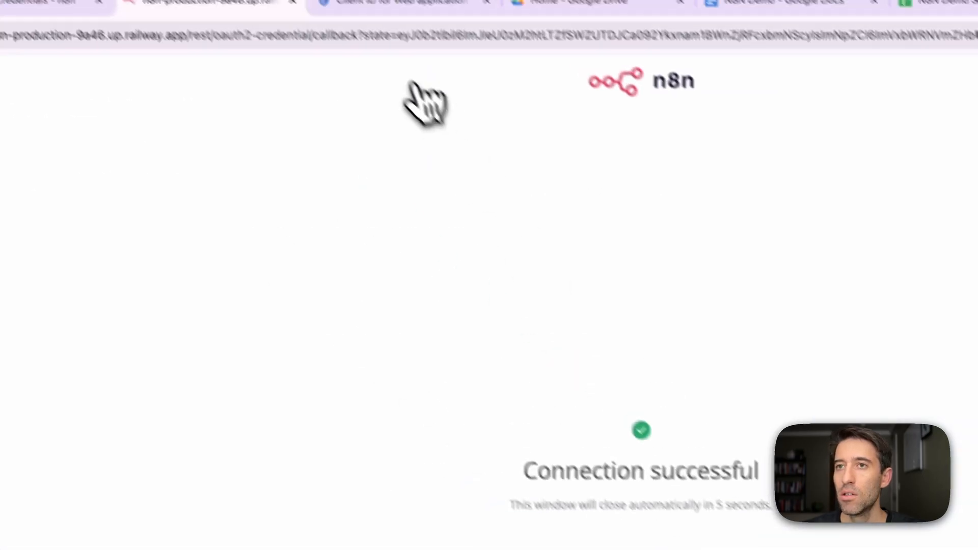
left_click(312, 16)
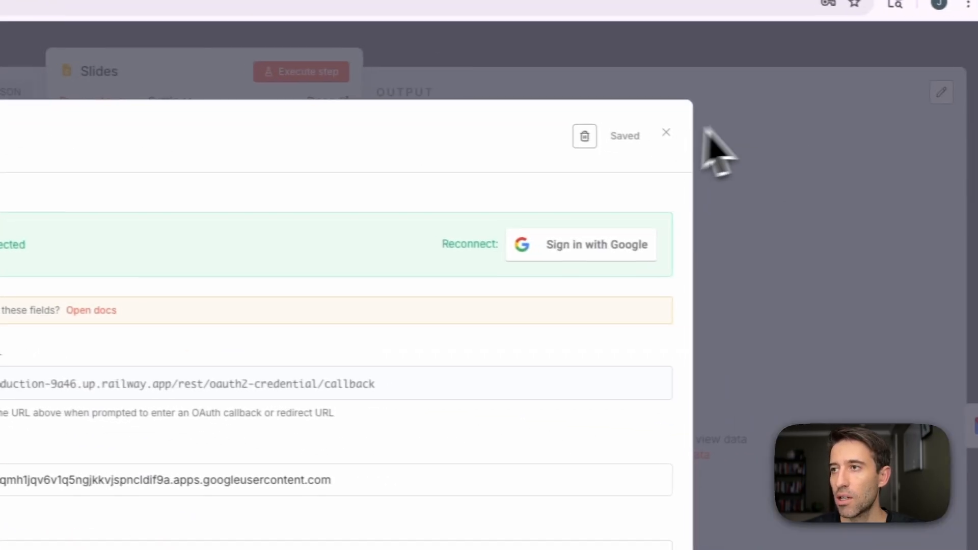
Close the Google Slides credential and look over the Slides node's parameters before returning to the workflow canvas.
left_click(666, 133)
left_click(389, 49)
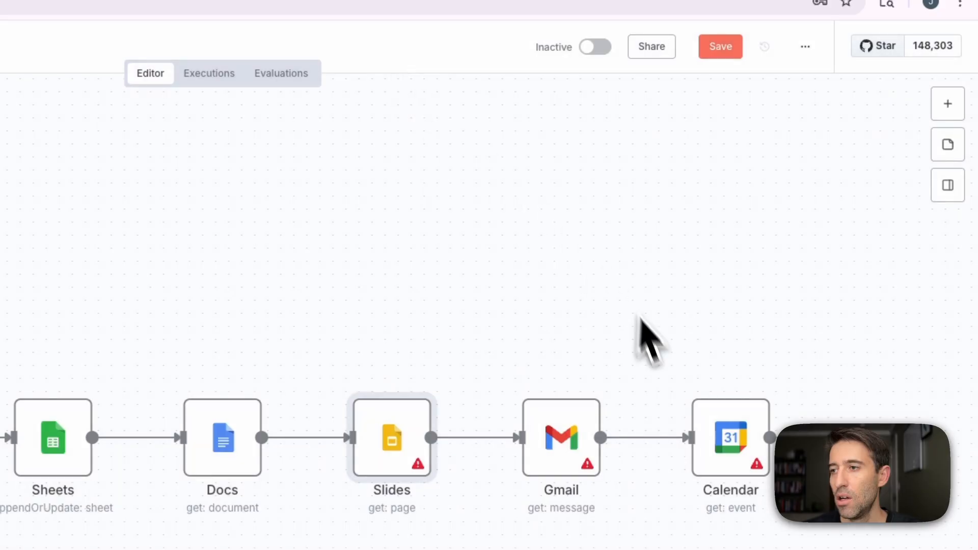
double_click(408, 454)
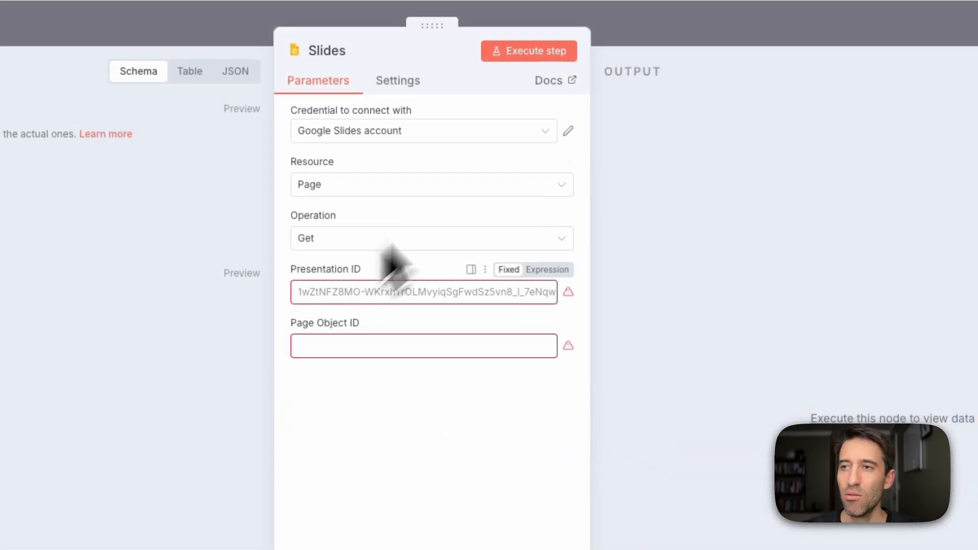
left_click(651, 59)
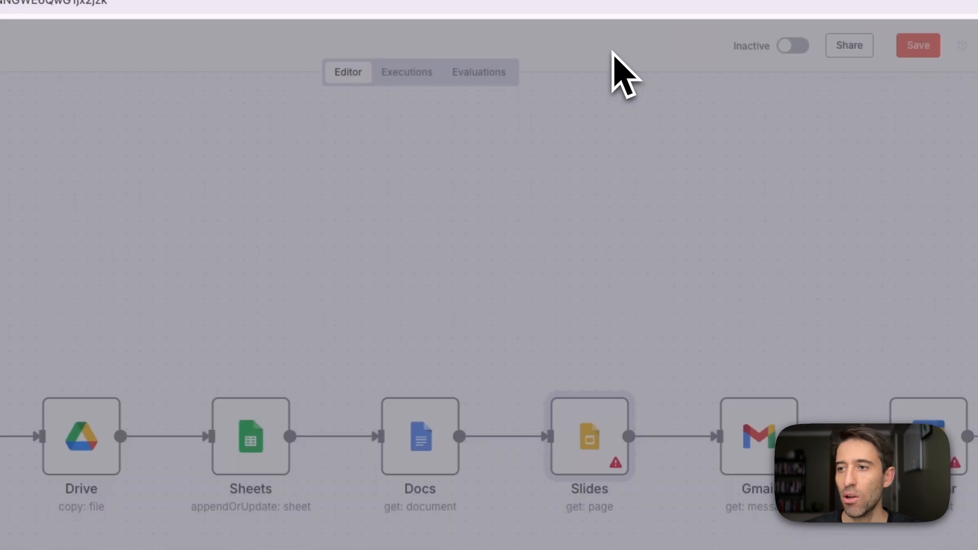
Create a new Gmail credential in the Gmail node and fill in the client ID copied from Google Cloud.
double_click(762, 439)
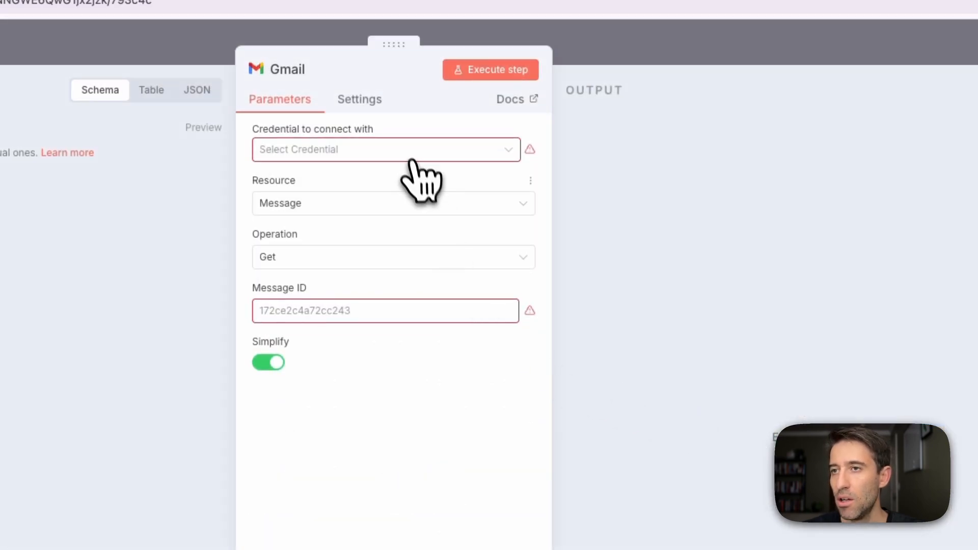
left_click(380, 188)
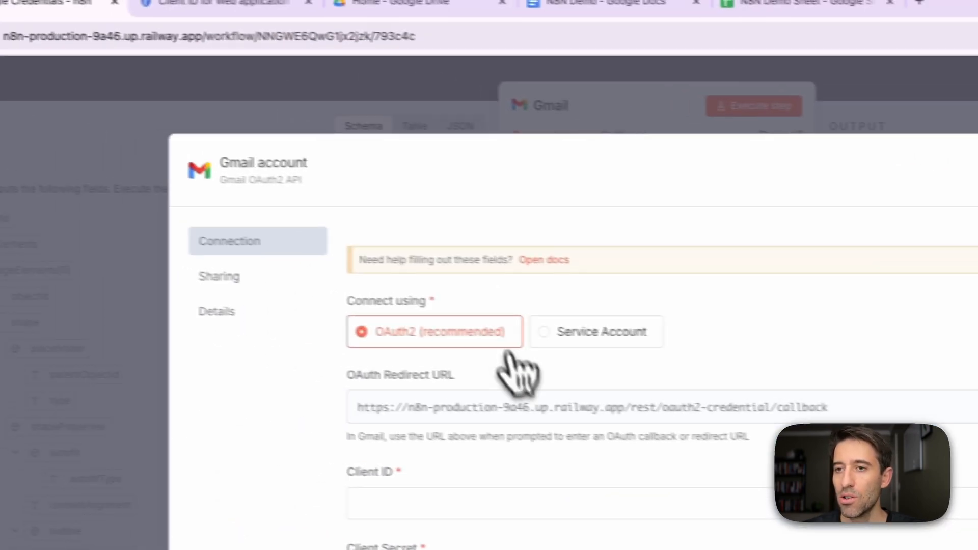
left_click(240, 15)
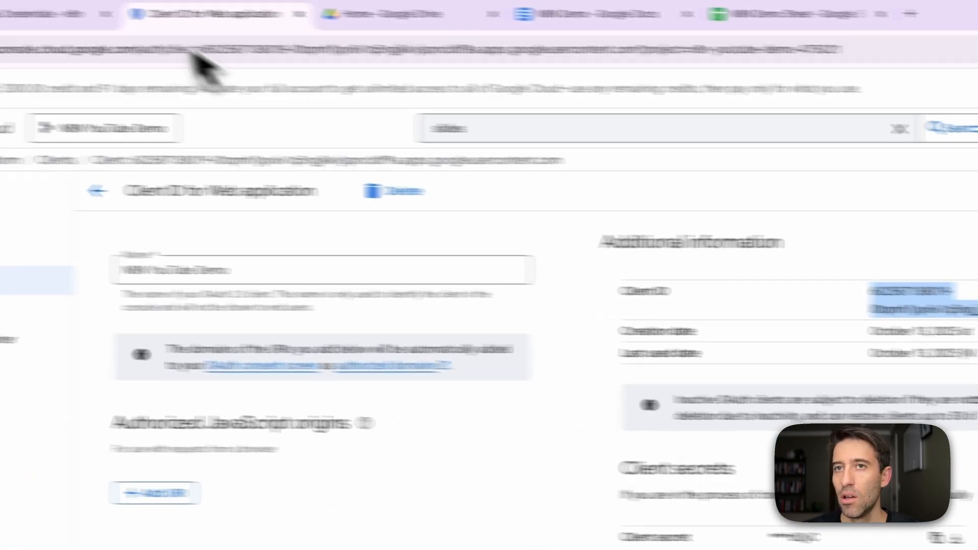
left_click(223, 31)
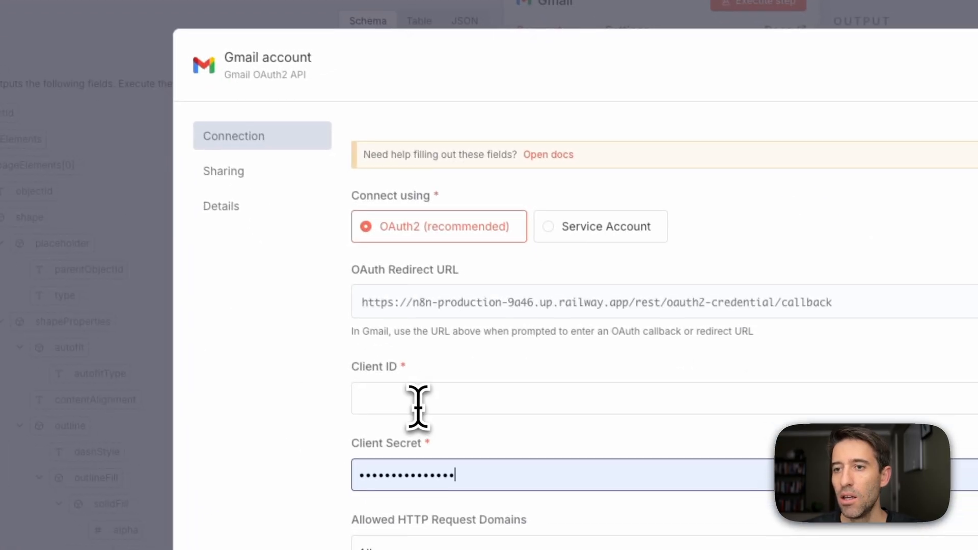
left_click(417, 398)
key("ctrl+v")
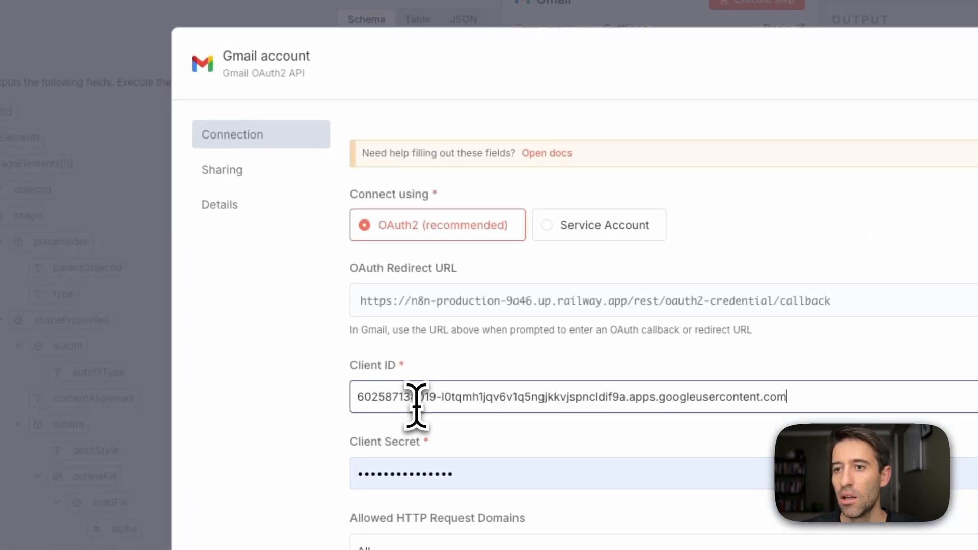
Copy the client secret from Google Cloud into the Gmail credential's Client Secret field and save the credential.
left_click(214, 18)
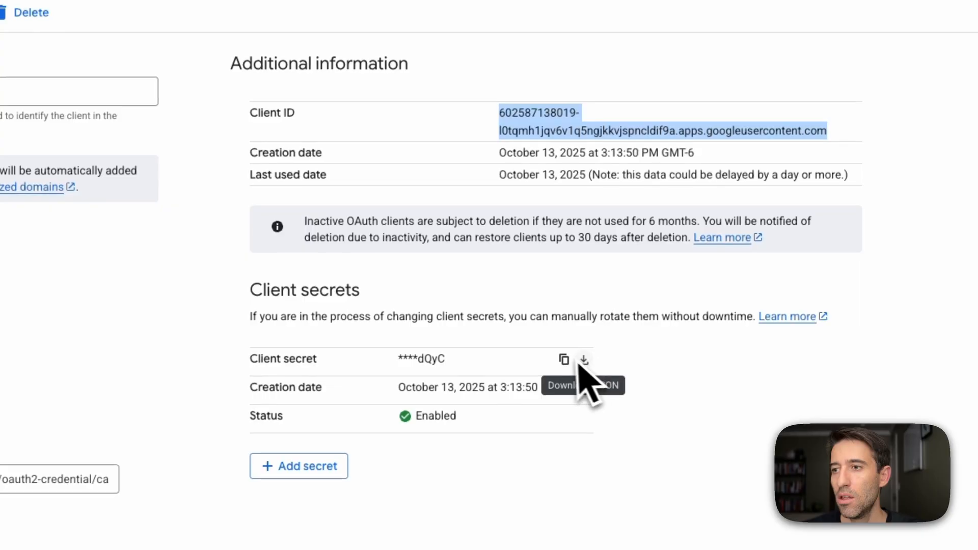
left_click(587, 372)
left_click(145, 25)
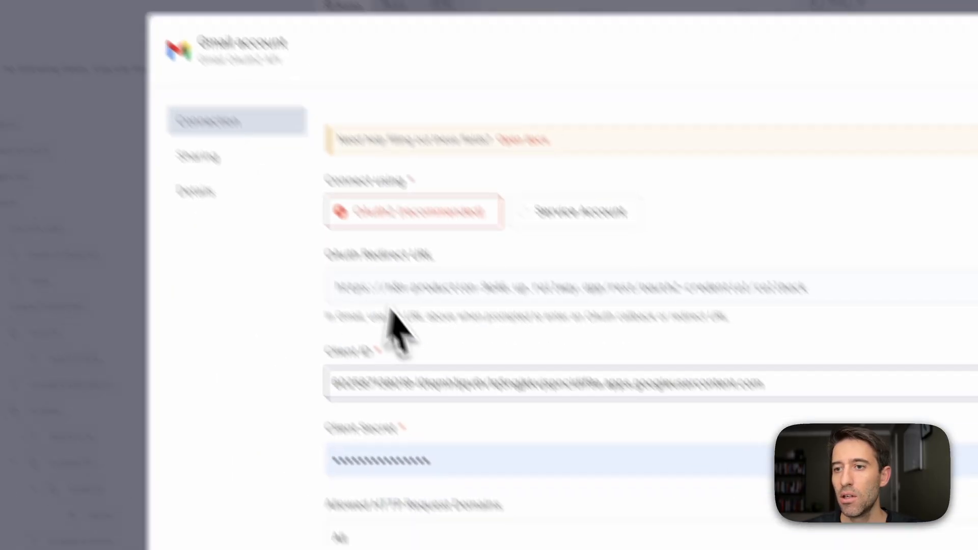
left_click(600, 549)
key("ctrl+v")
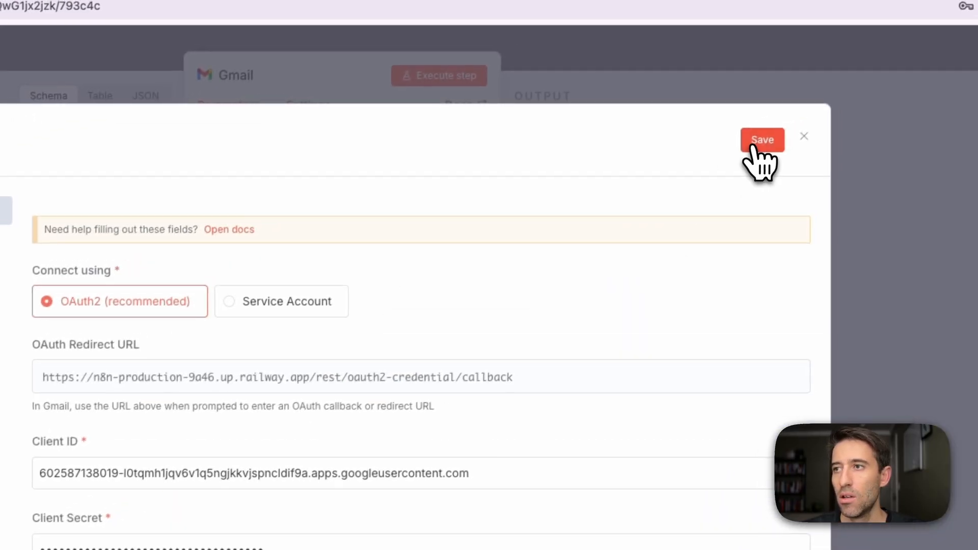
left_click(759, 141)
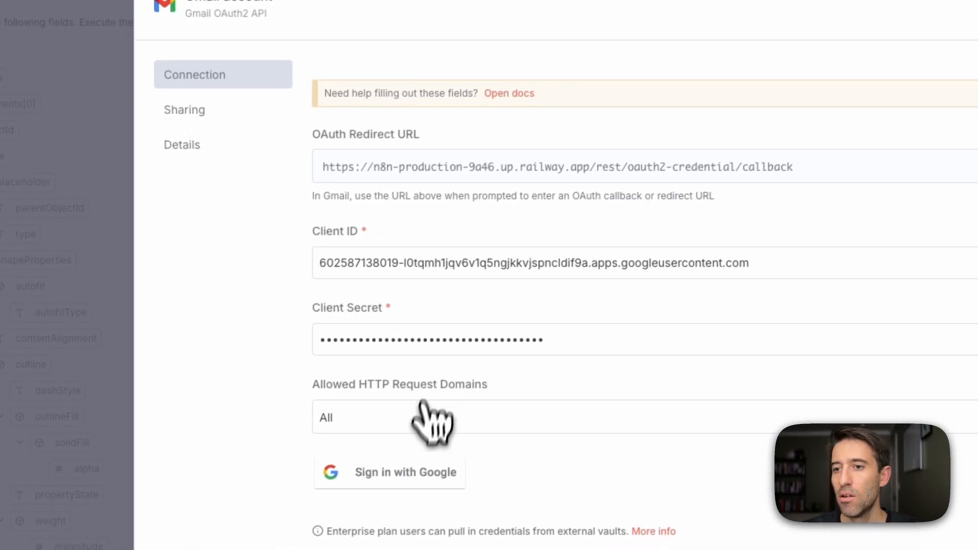
Authorize the Gmail credential with the Google account, granting all requested Gmail permissions, and close the credential and the Gmail node.
left_click(412, 471)
left_click(729, 239)
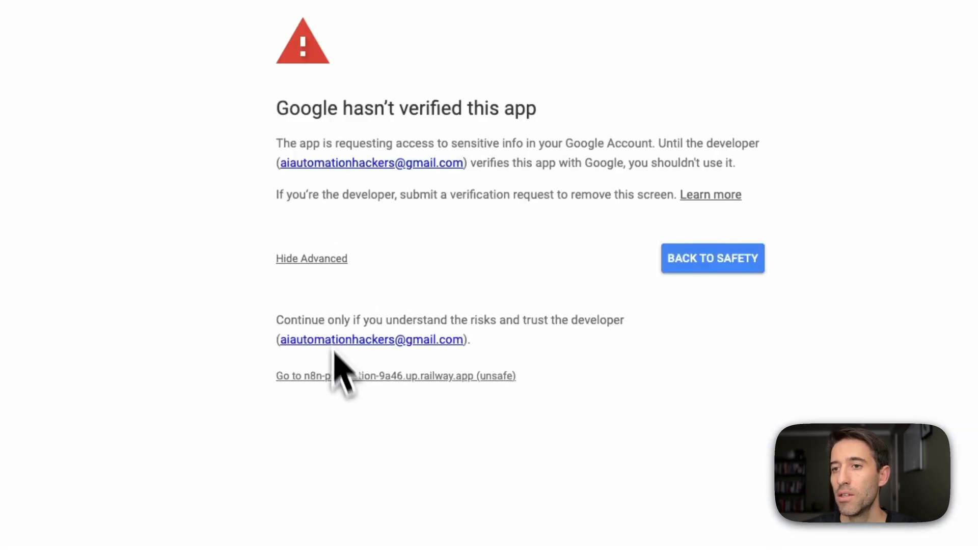
left_click(338, 378)
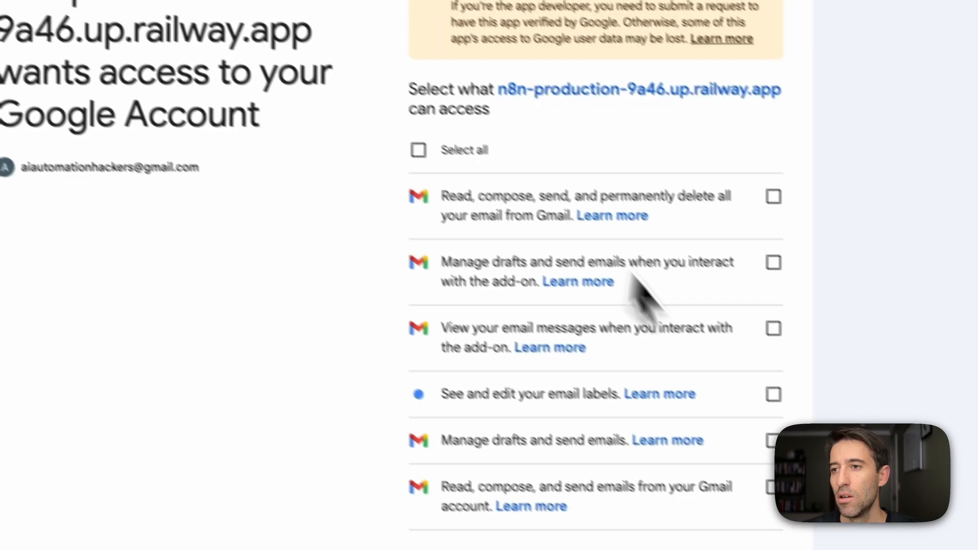
left_click(402, 137)
scroll(411, 140, "down", 5)
left_click(676, 489)
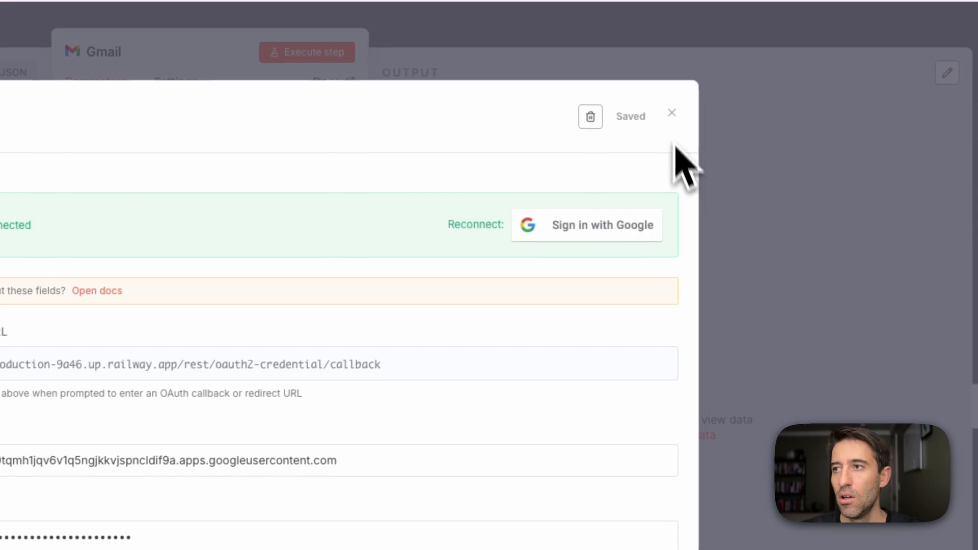
left_click(670, 114)
left_click(437, 42)
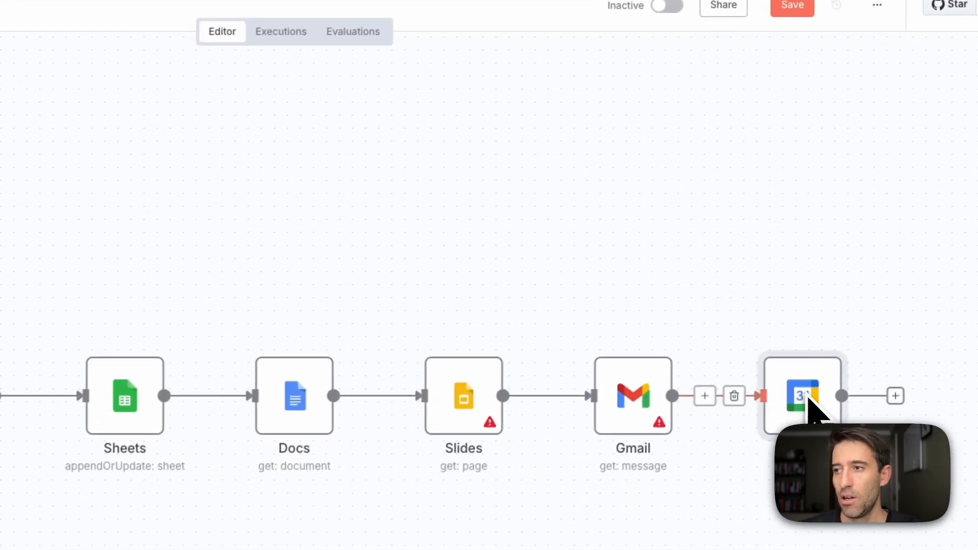
Create a new Google Calendar credential in the Calendar node and fill in the client ID copied from Google Cloud.
double_click(808, 395)
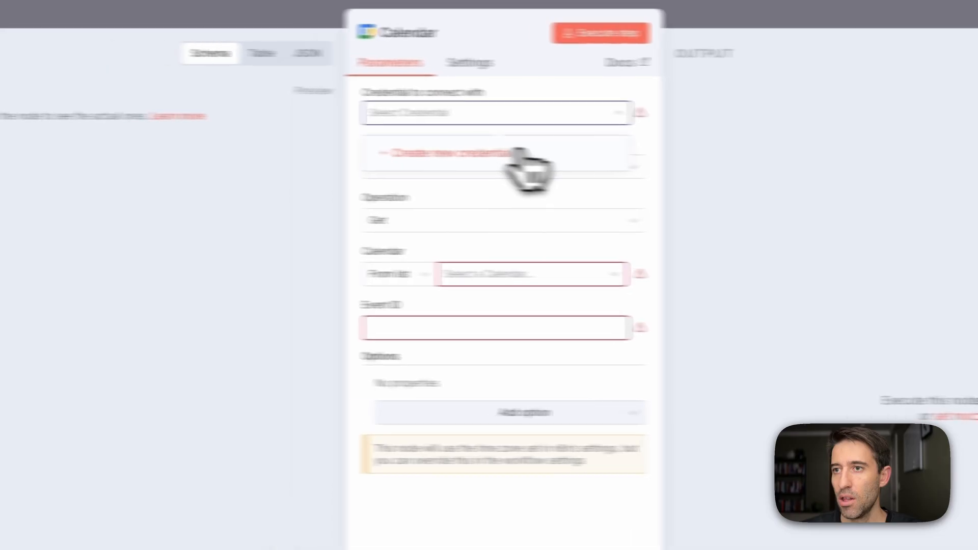
left_click(285, 145)
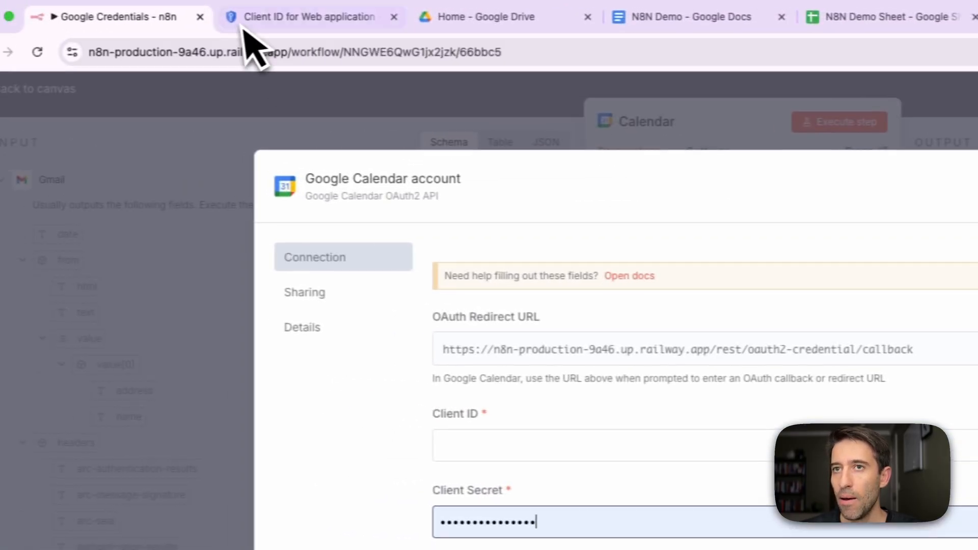
left_click(247, 40)
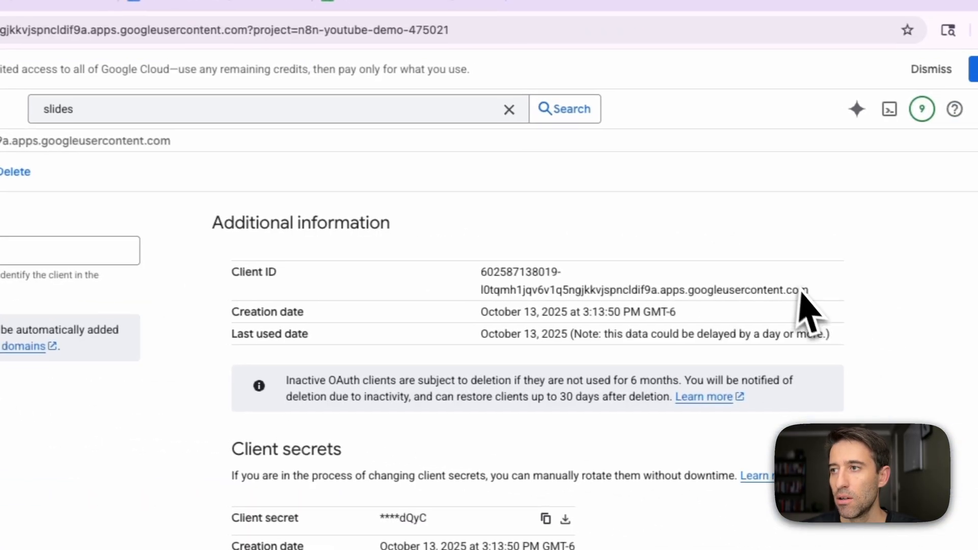
left_click_drag(802, 289, 488, 270)
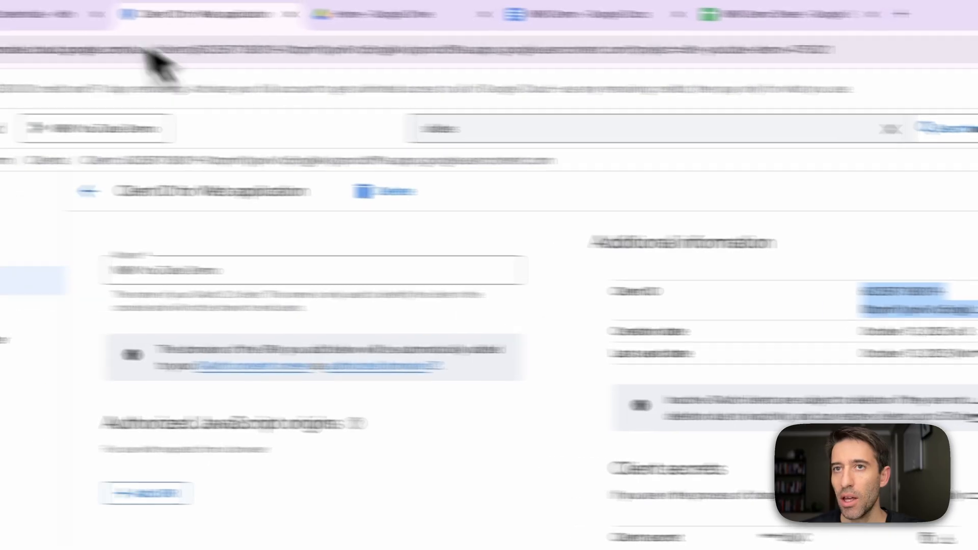
left_click(153, 14)
left_click(384, 358)
key("ctrl+v")
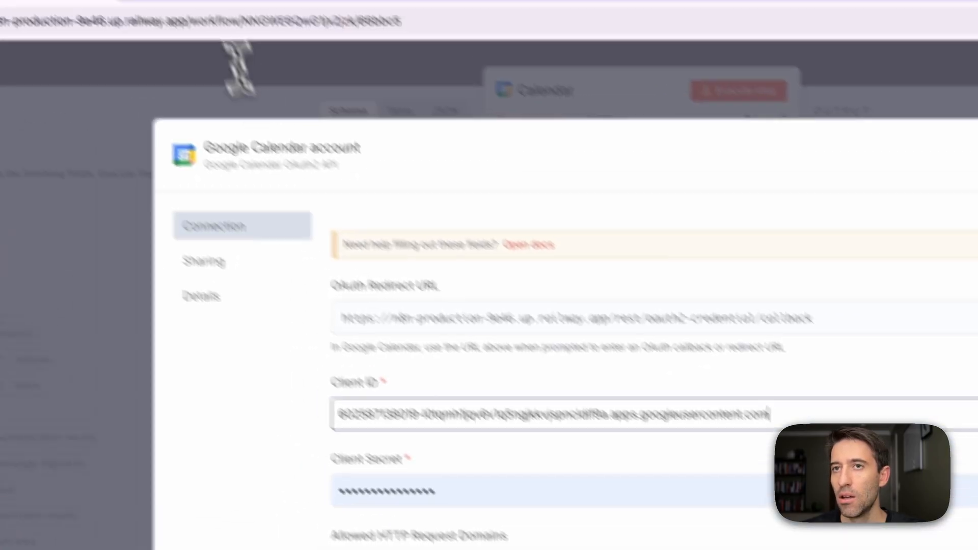
Copy the client secret from Google Cloud into the Google Calendar credential's Client Secret field and save the credential.
left_click(234, 16)
left_click(562, 310)
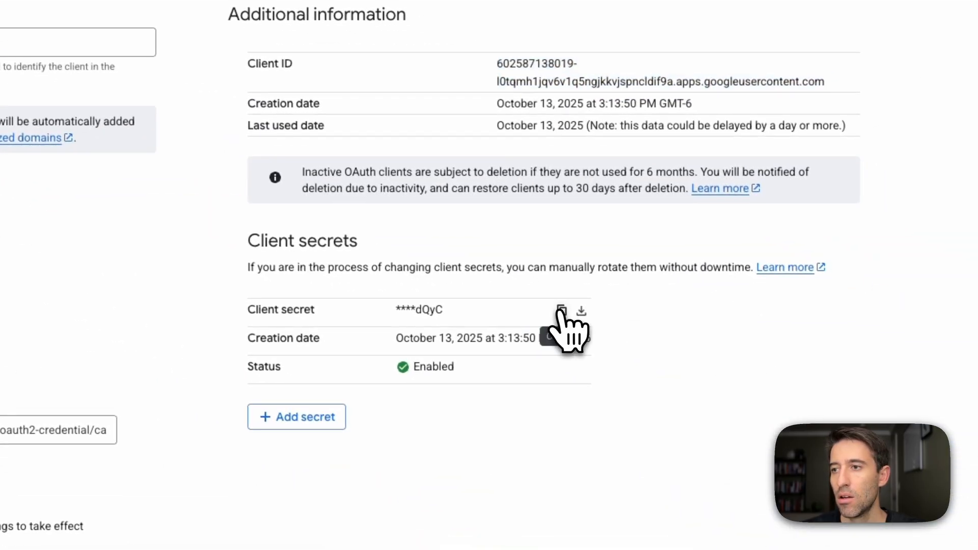
left_click(147, 17)
double_click(426, 331)
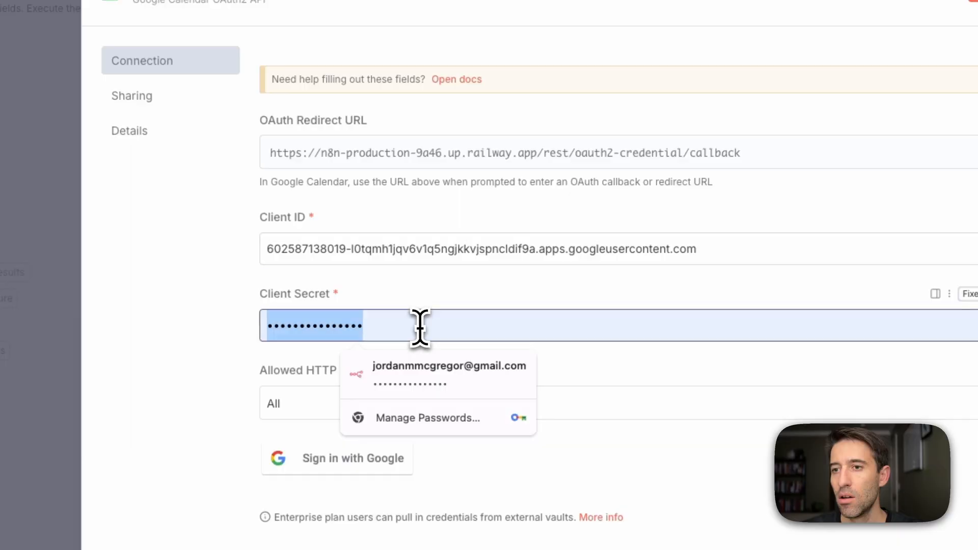
key("ctrl+v")
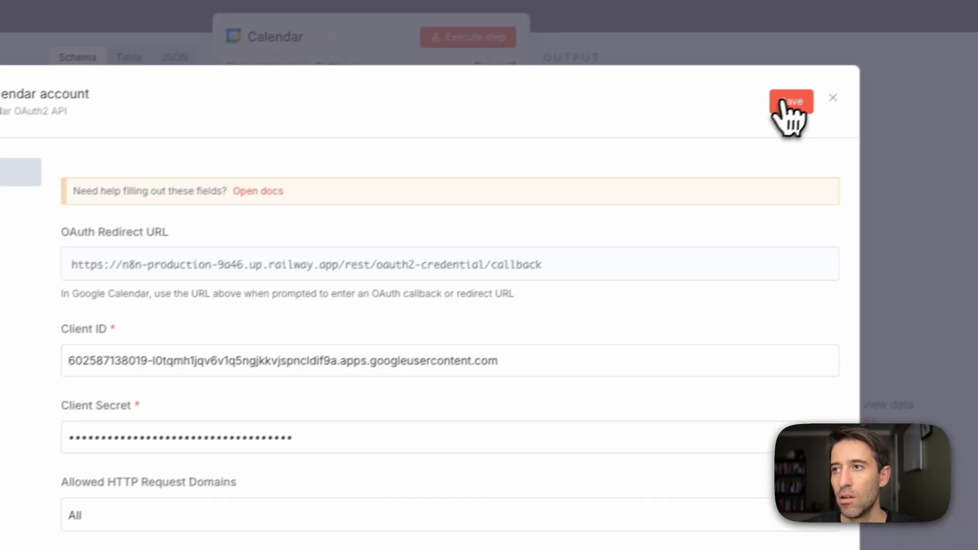
left_click(790, 101)
Authorize the Google Calendar credential with the Google account, granting all requested calendar permissions, and close the credential and the Calendar node.
left_click(399, 468)
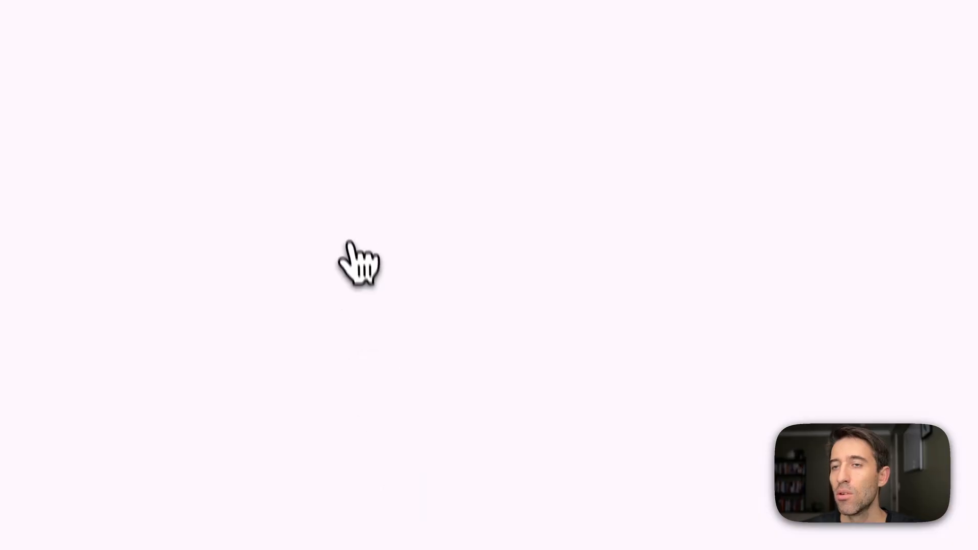
left_click(673, 234)
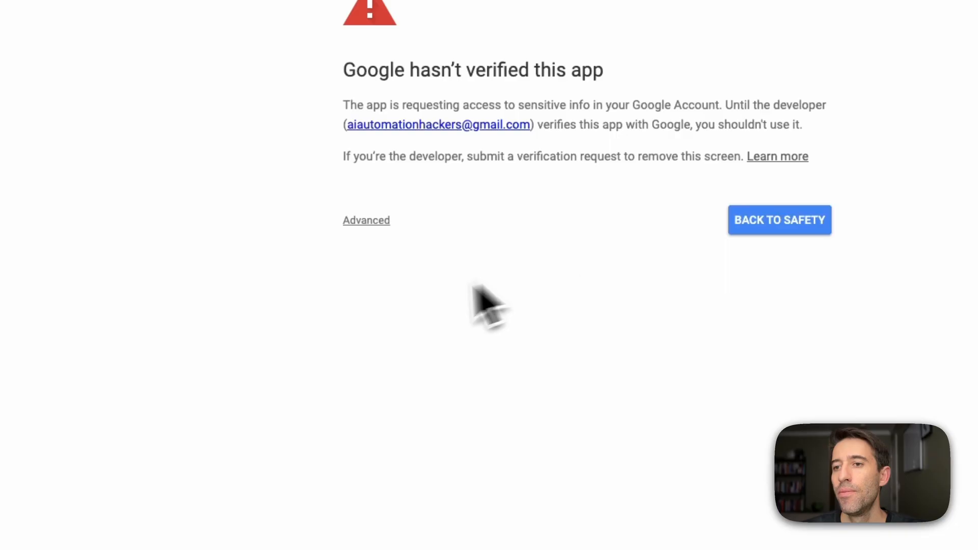
left_click(423, 340)
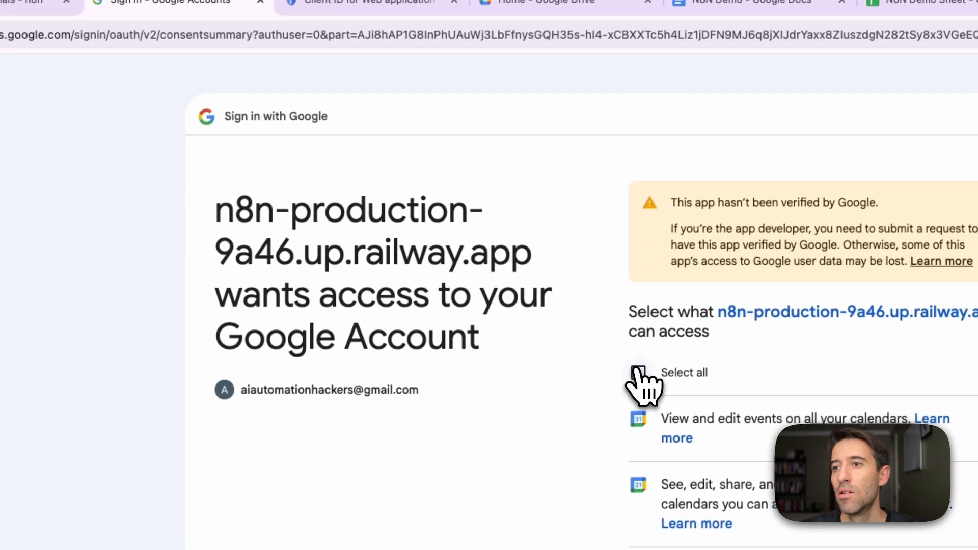
left_click(638, 370)
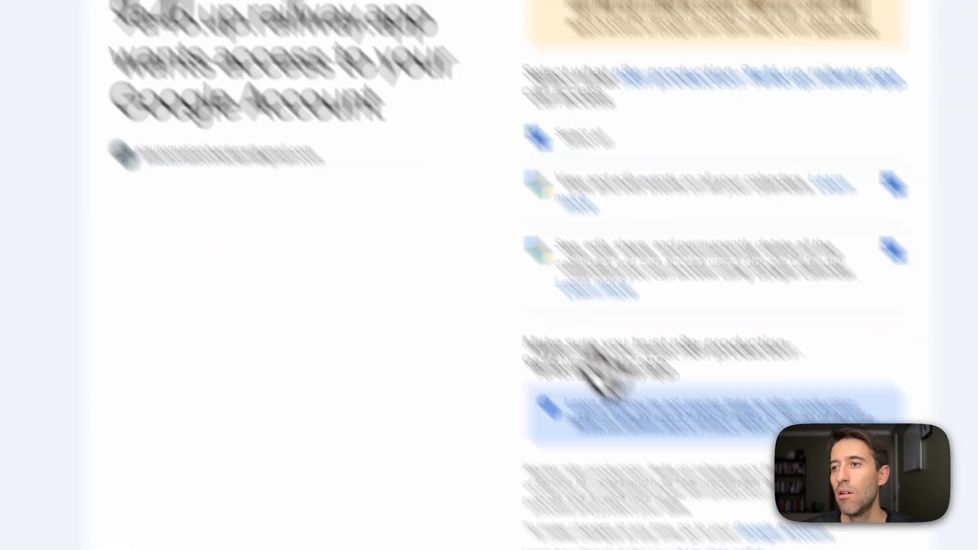
left_click(677, 457)
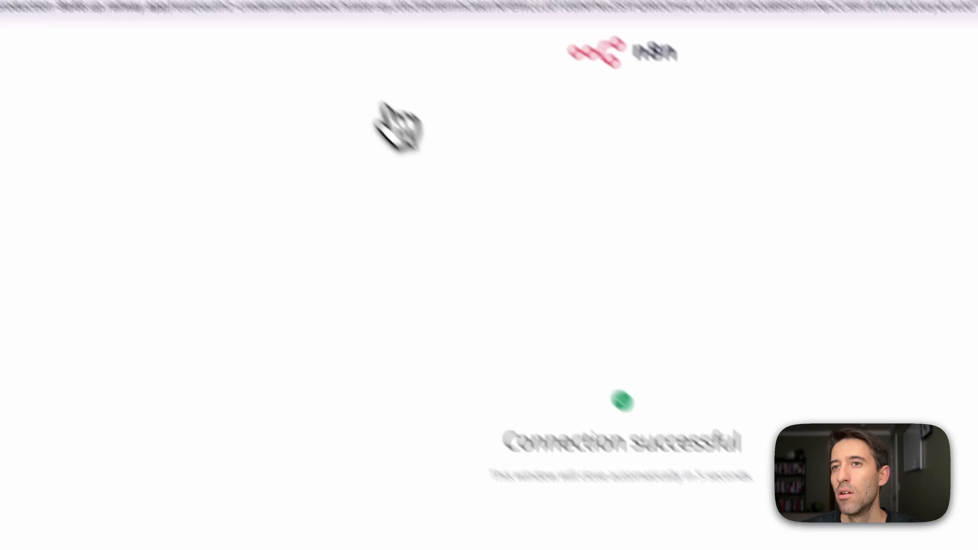
left_click(328, 18)
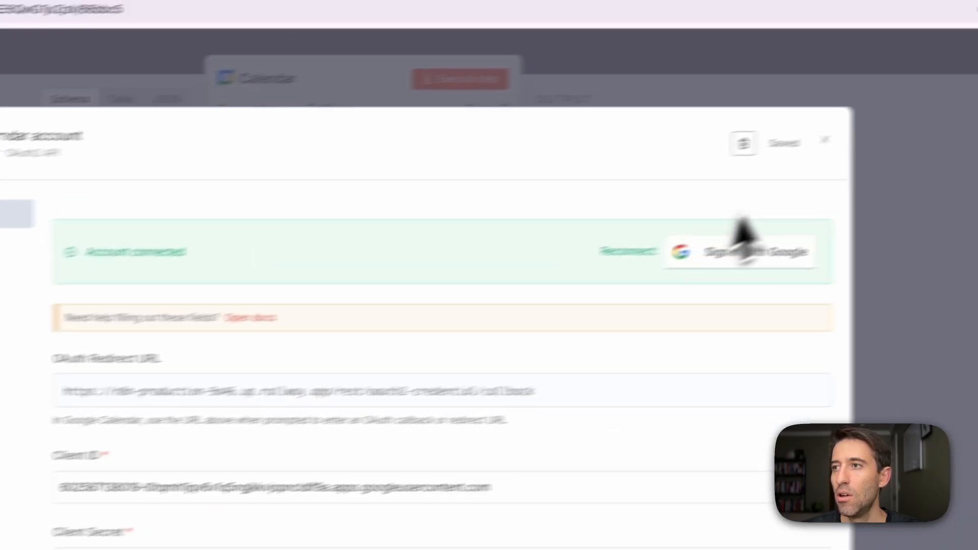
left_click(776, 152)
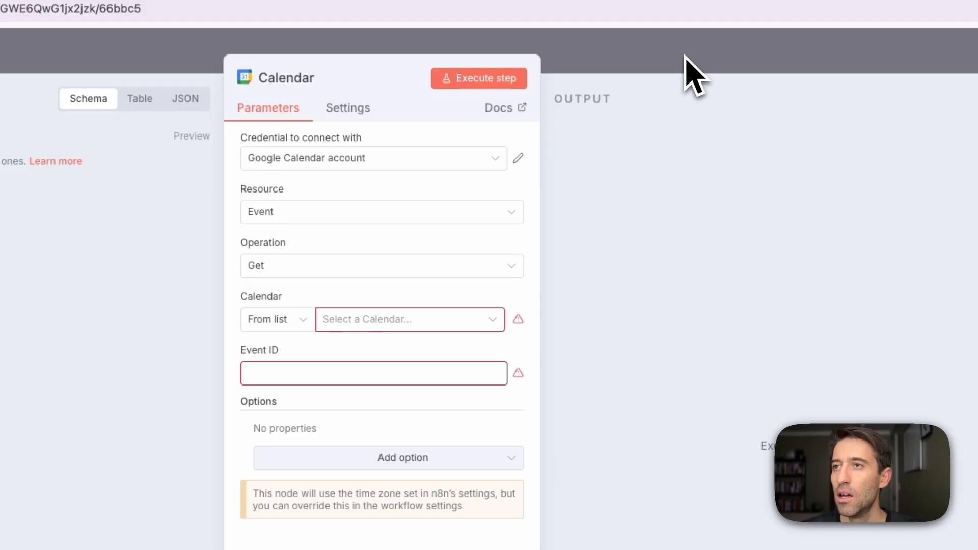
left_click(687, 77)
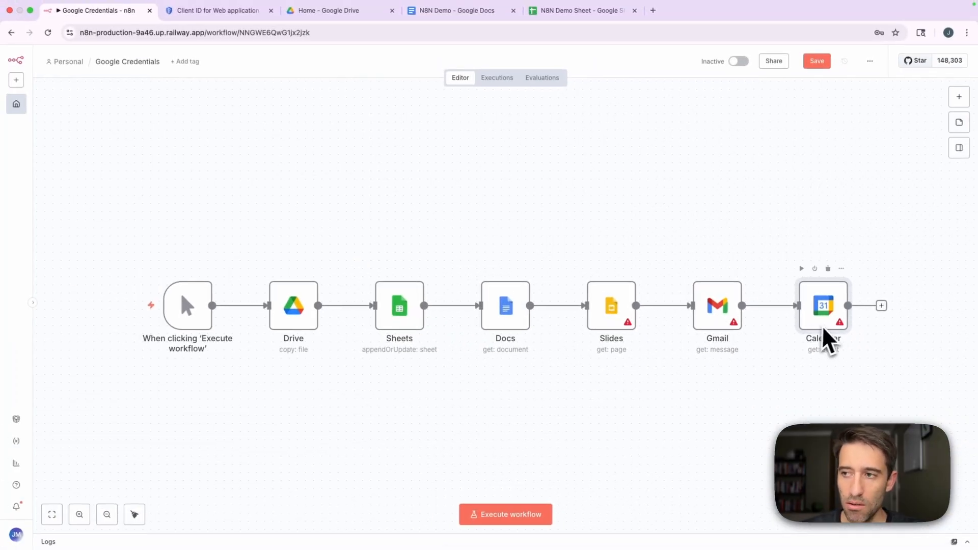
Check the Gmail node's selected credential and parameters, and return to the workflow canvas.
double_click(728, 318)
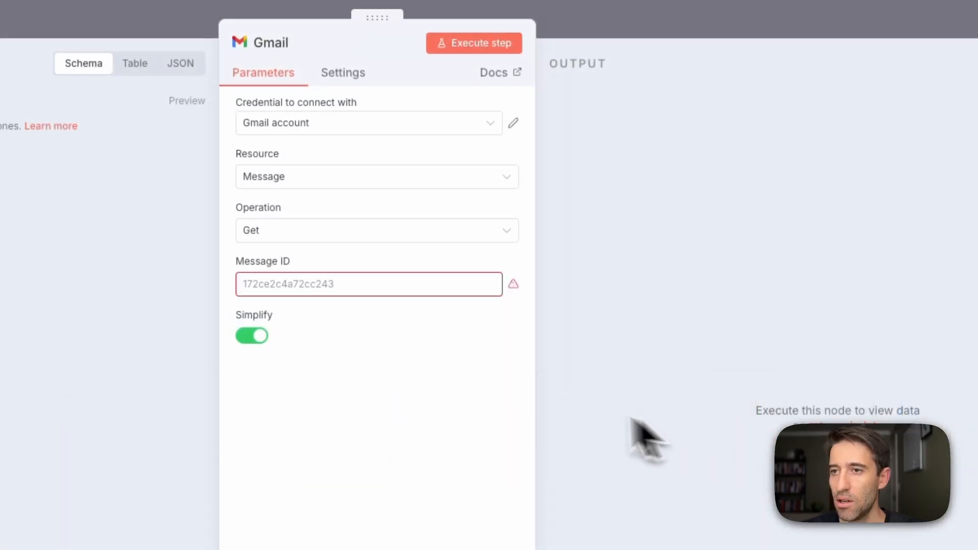
left_click(634, 25)
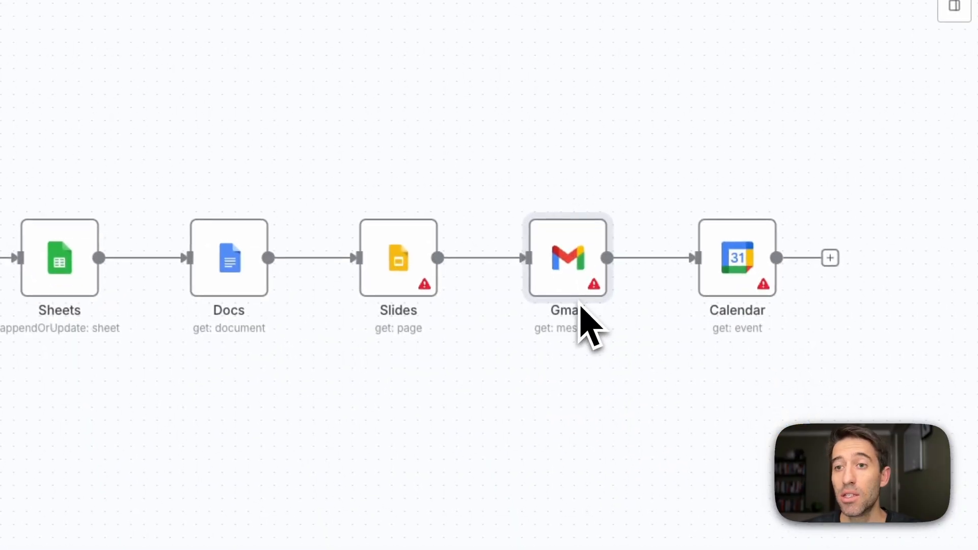